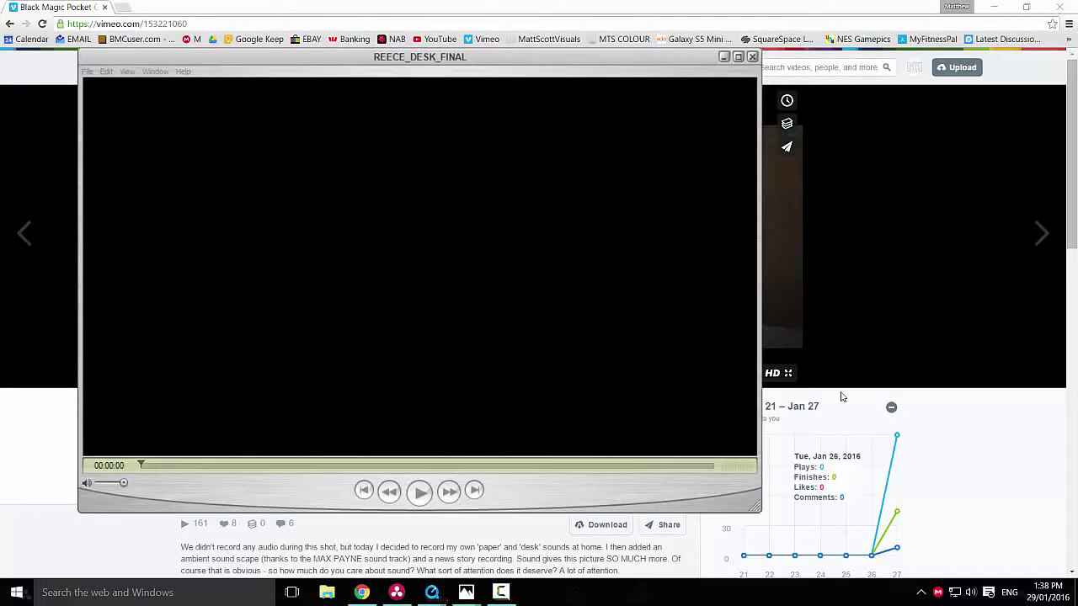
Play the REECE_DESK_FINAL clip from the beginning and pause it around four seconds.
left_click(169, 469)
key("space")
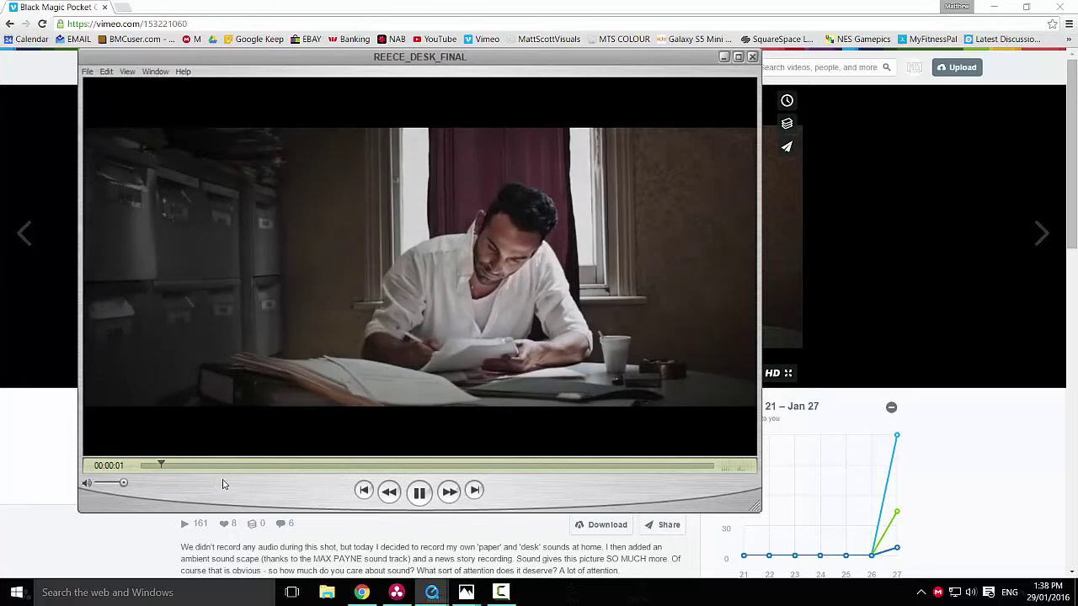
key("space")
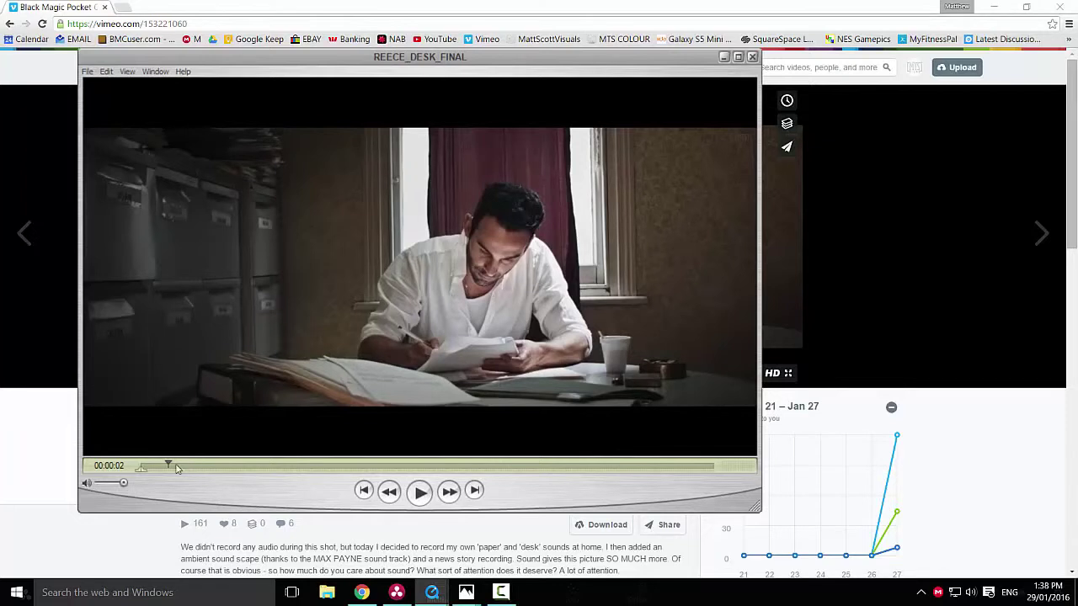
left_click_drag(169, 466, 140, 465)
key("space")
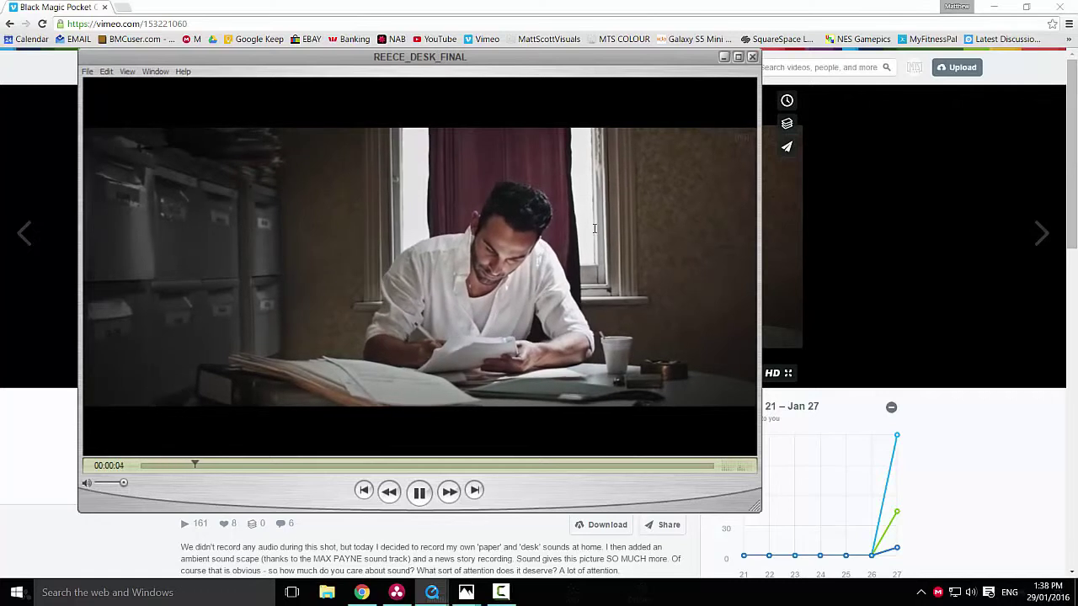
key("space")
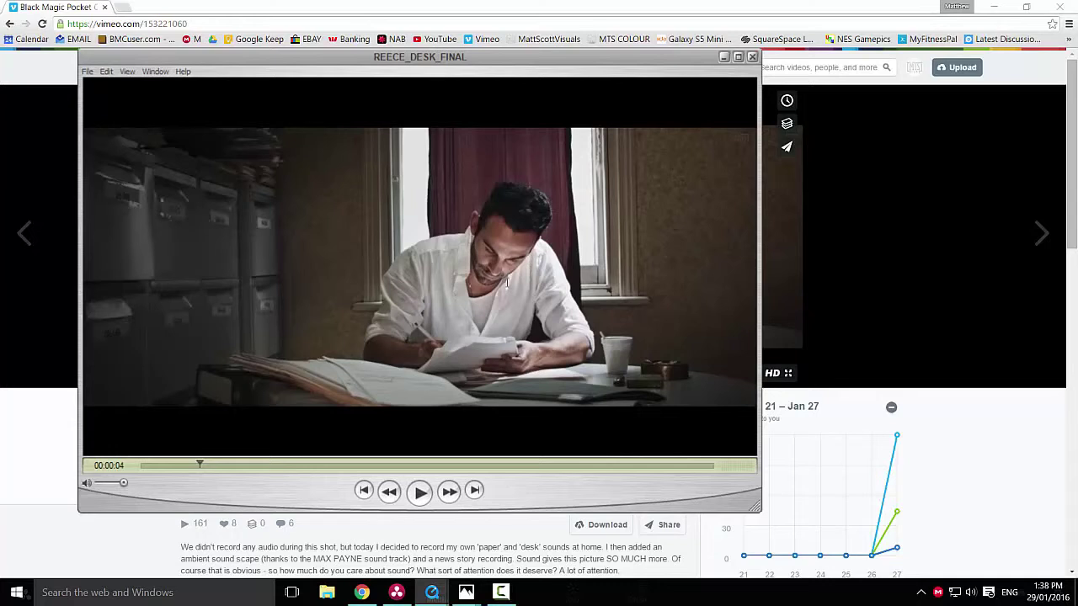
Scrub and play through the middle shots, leaving the clip paused at 00:00:14.
left_click(258, 465)
left_click_drag(292, 463, 314, 465)
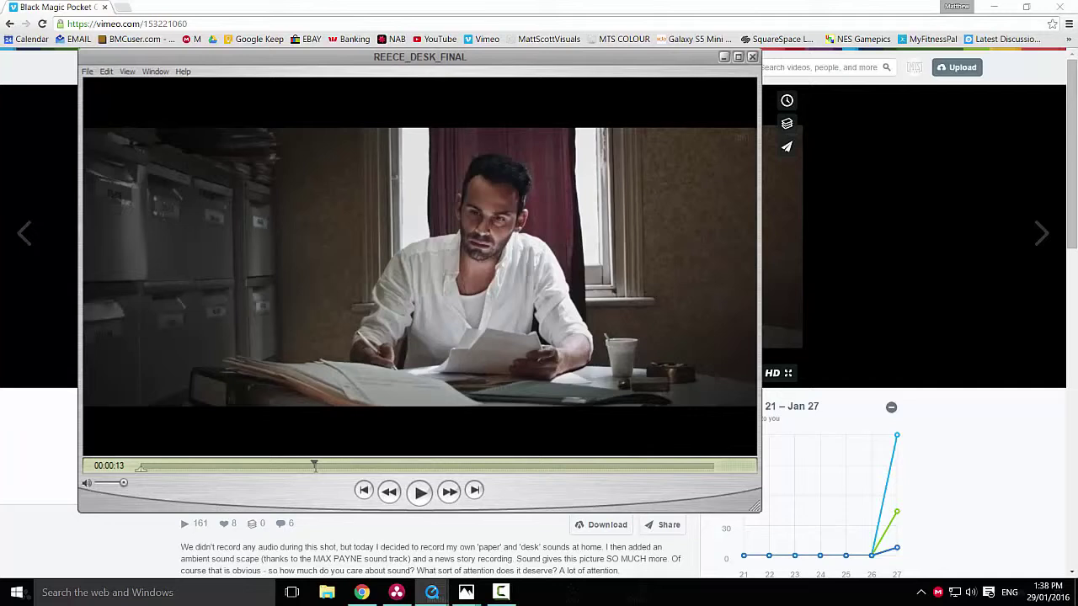
left_click_drag(314, 465, 243, 465)
key("space")
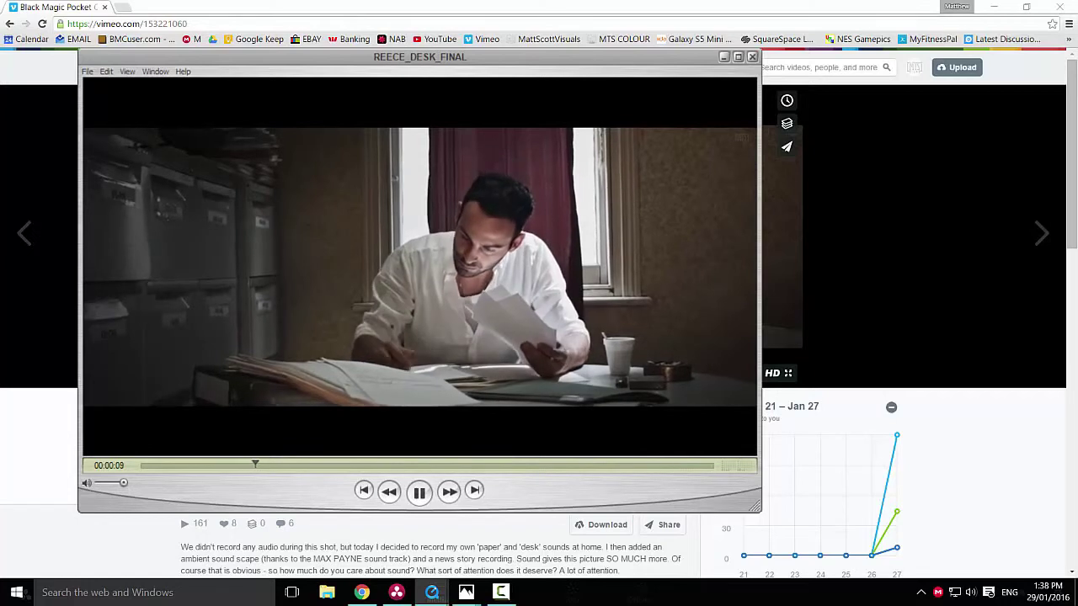
key("space")
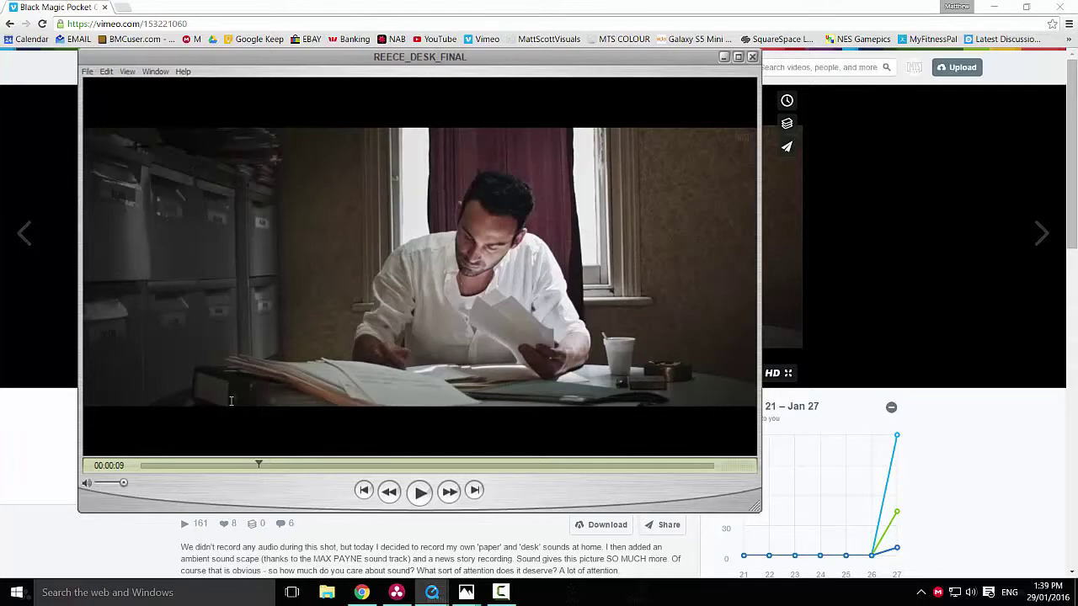
left_click_drag(262, 465, 315, 469)
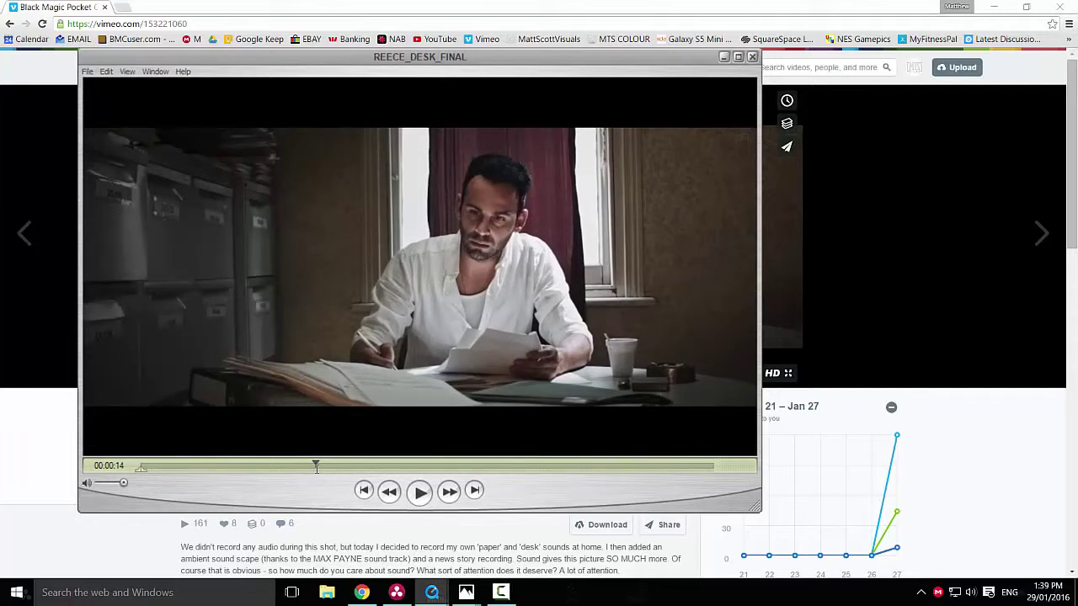
Bring up the Vimeo page, then return to REECE_DESK_FINAL and scrub ahead to 00:00:25.
left_click(362, 592)
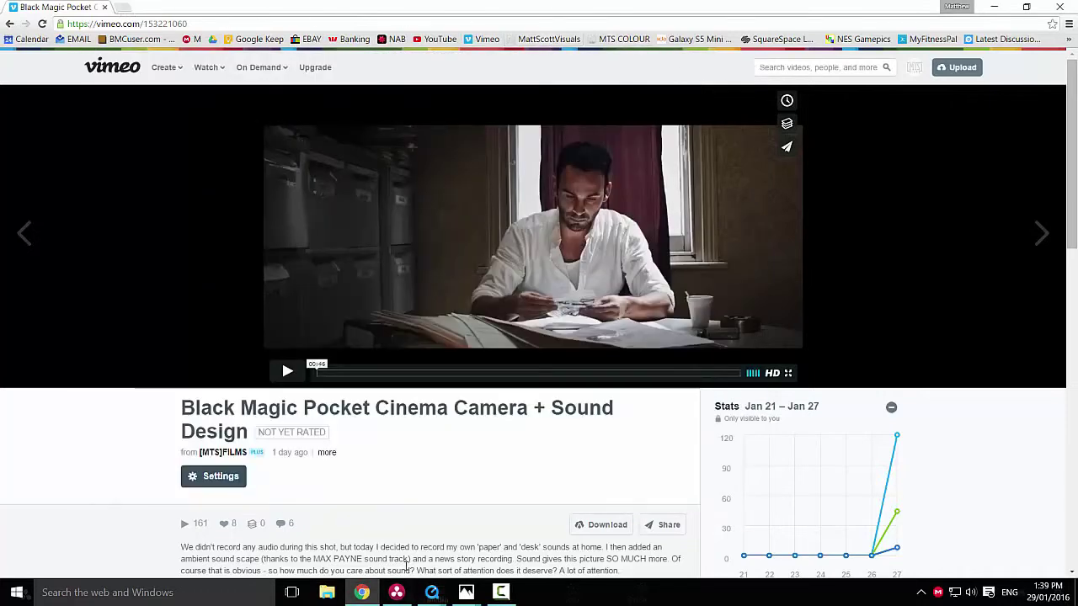
mouse_move(436, 600)
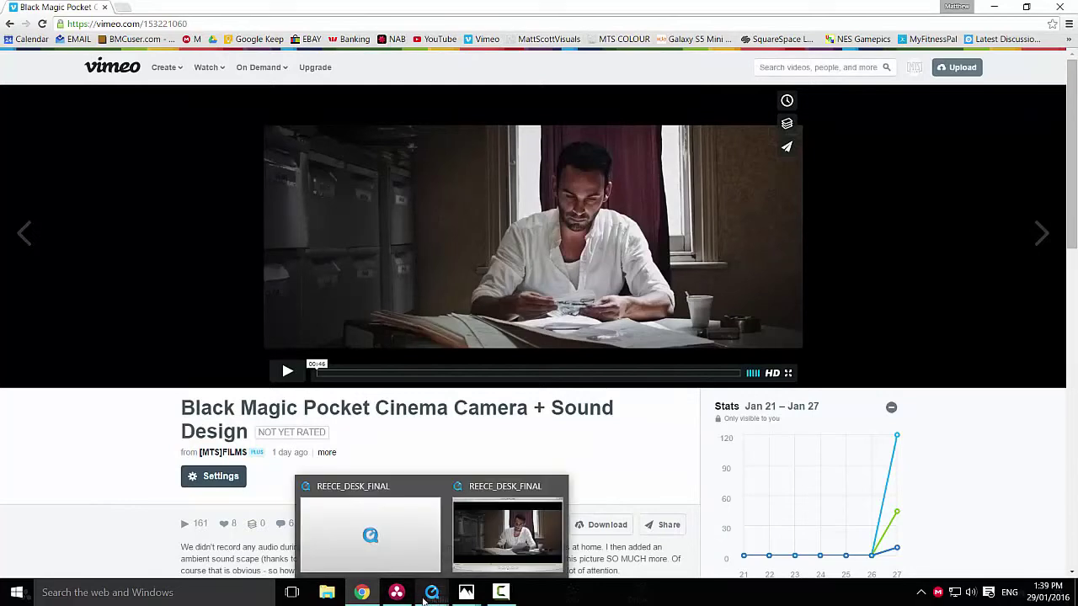
left_click(508, 532)
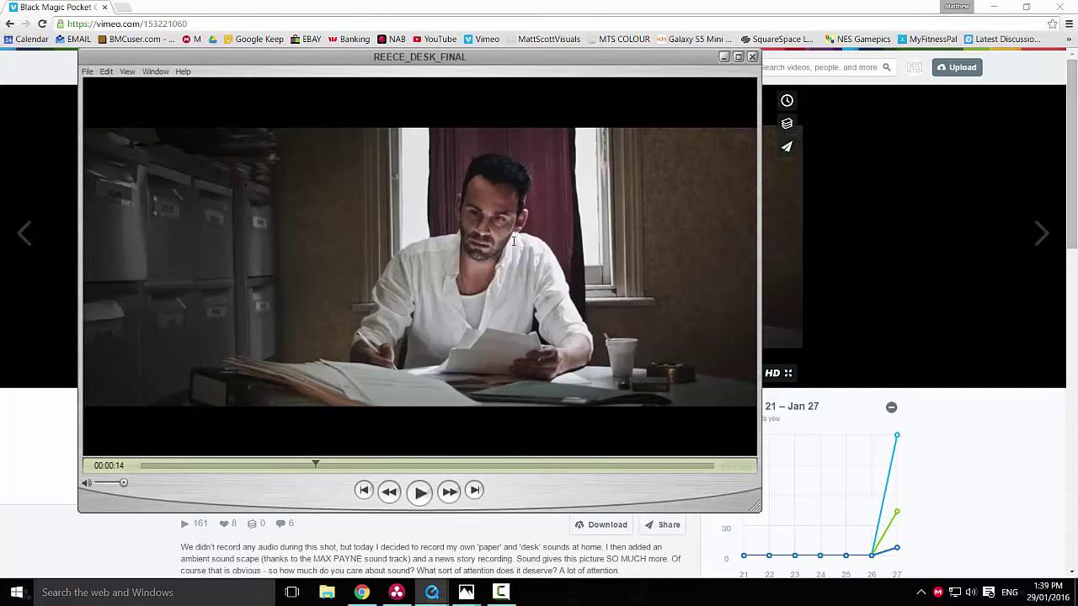
left_click_drag(315, 464, 462, 465)
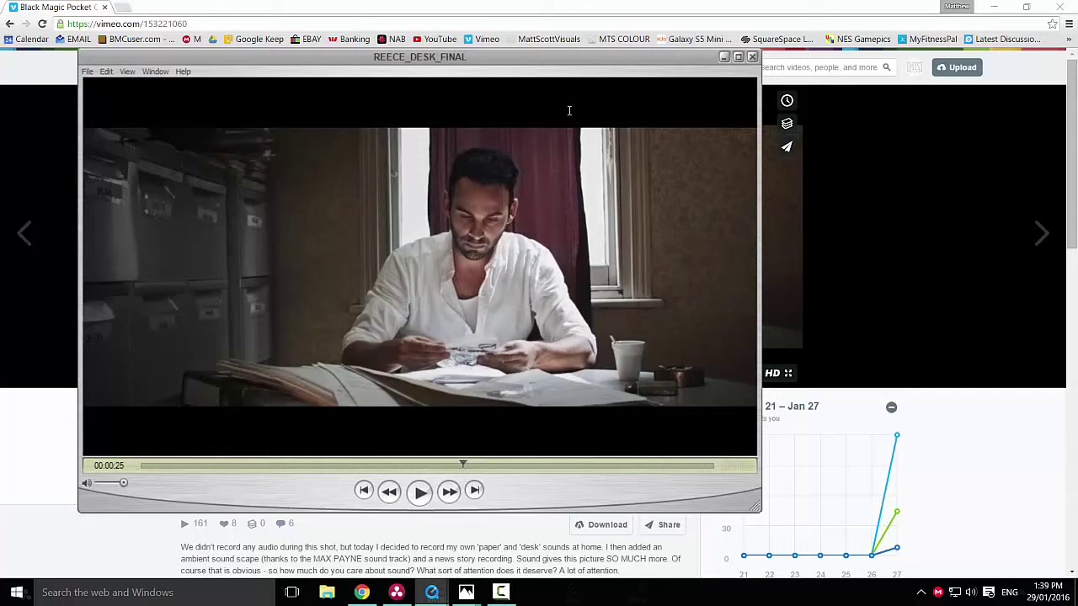
Close the REECE_DESK_FINAL player and select the Vimeo video's whole web address.
left_click(752, 57)
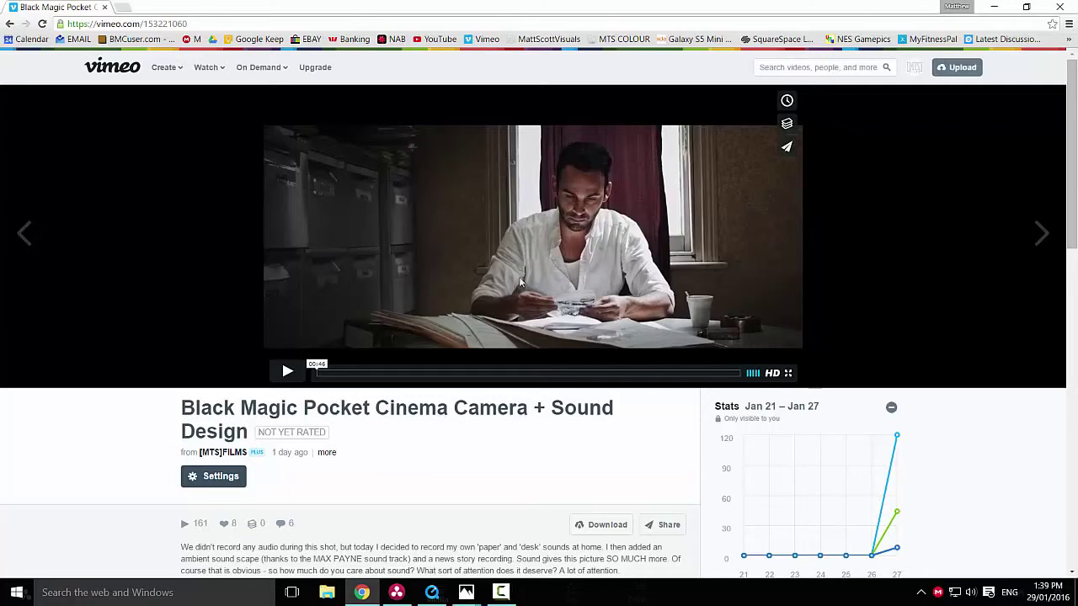
left_click_drag(187, 23, 61, 25)
key("ctrl+a")
Watch the Vimeo video briefly full screen, pause and exit, then switch to DaVinci Resolve.
left_click(784, 375)
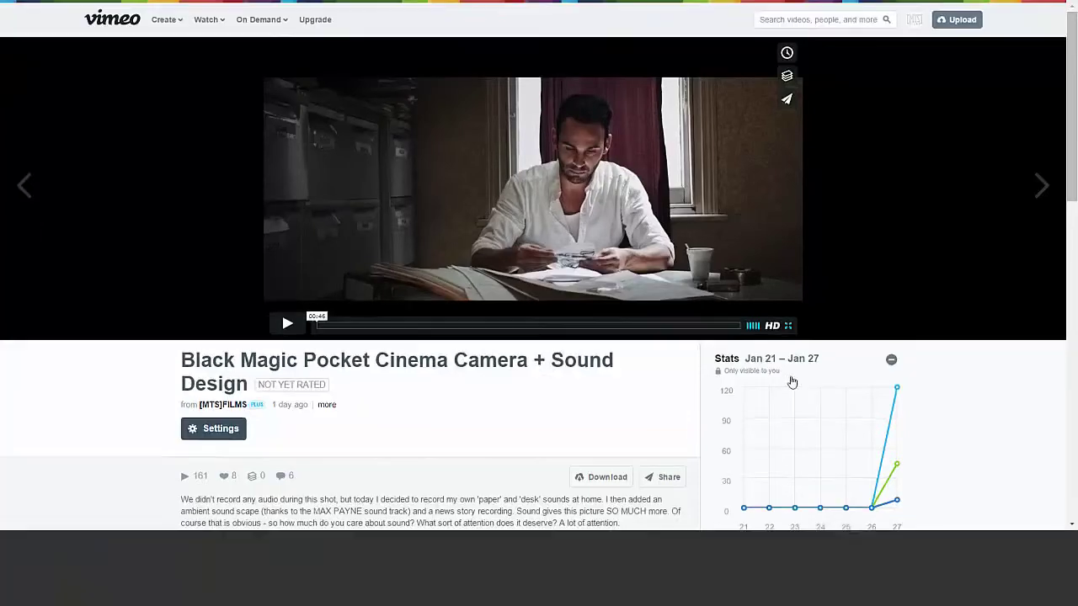
left_click(567, 452)
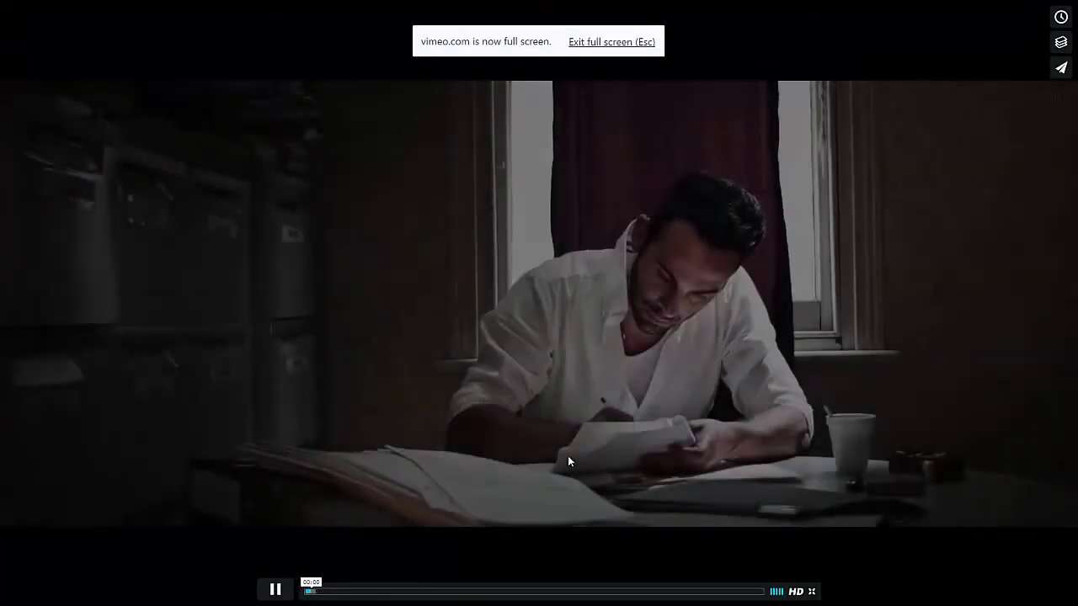
key("space")
left_click(812, 592)
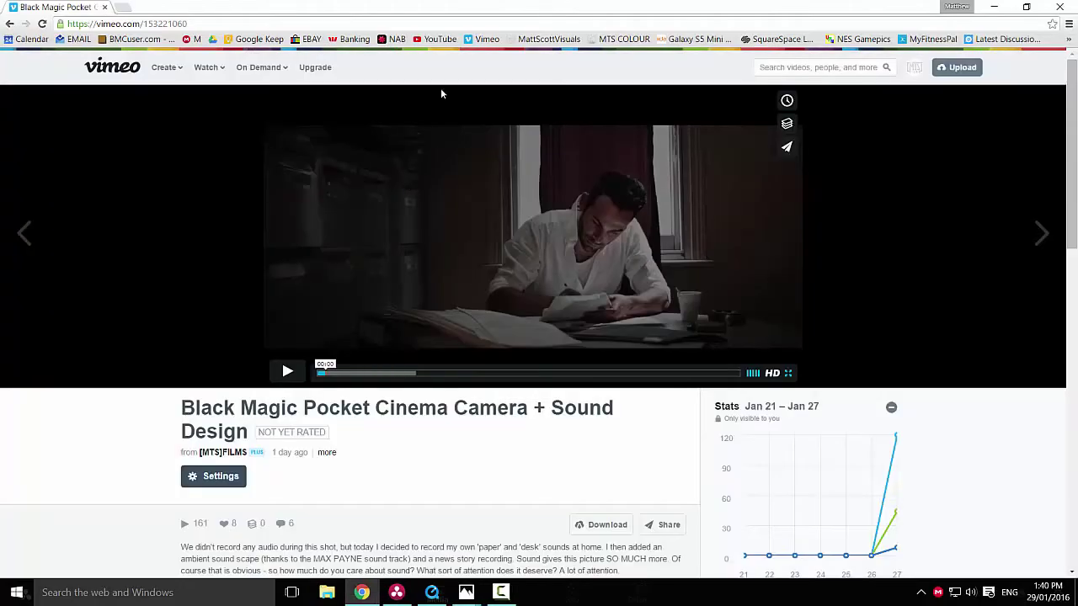
left_click(405, 598)
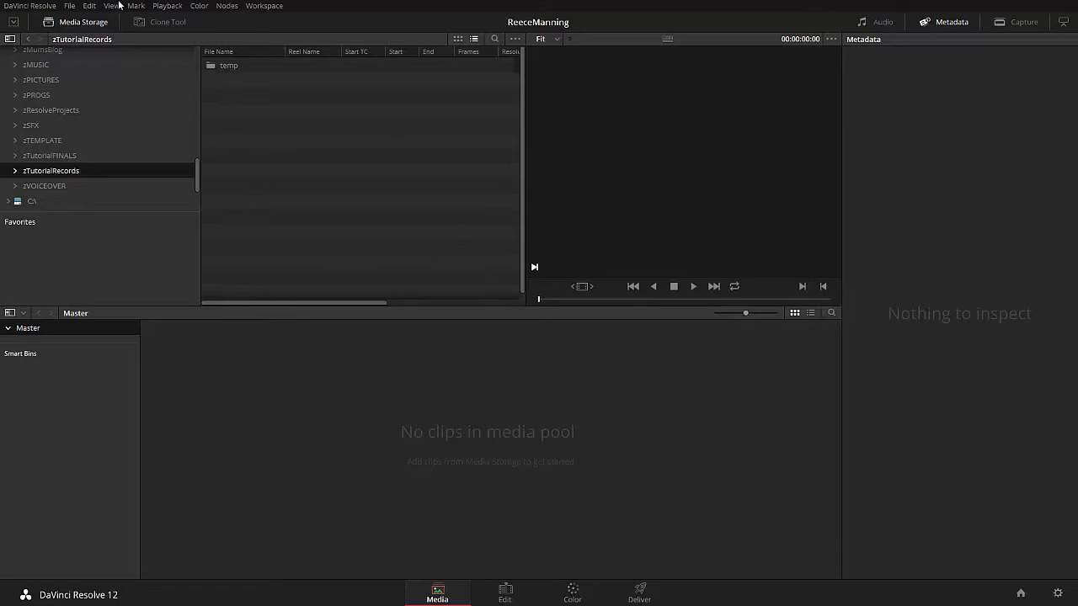
Collapse the E:\ drive's folders and review the Media Storage preferences, cancelling without changes.
left_click_drag(197, 176, 191, 67)
left_click(7, 84)
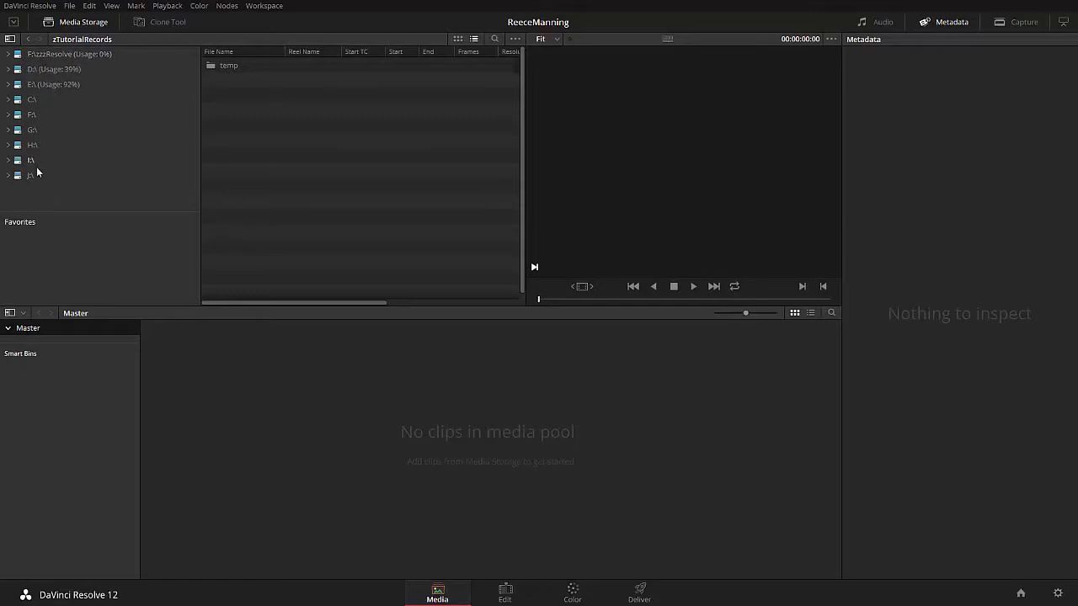
left_click(28, 7)
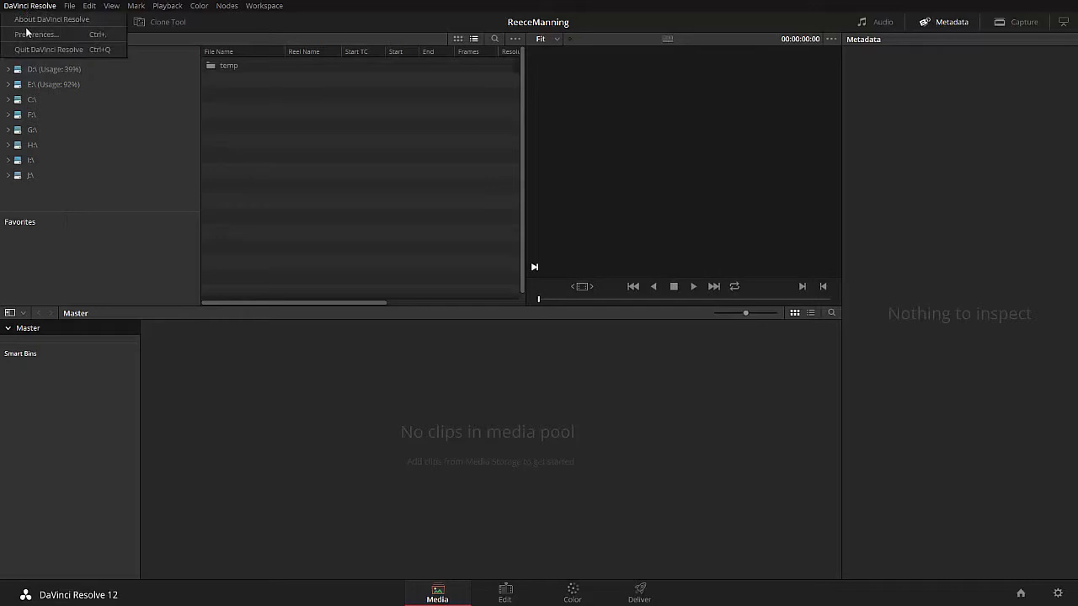
left_click(31, 34)
left_click(386, 158)
left_click(378, 173)
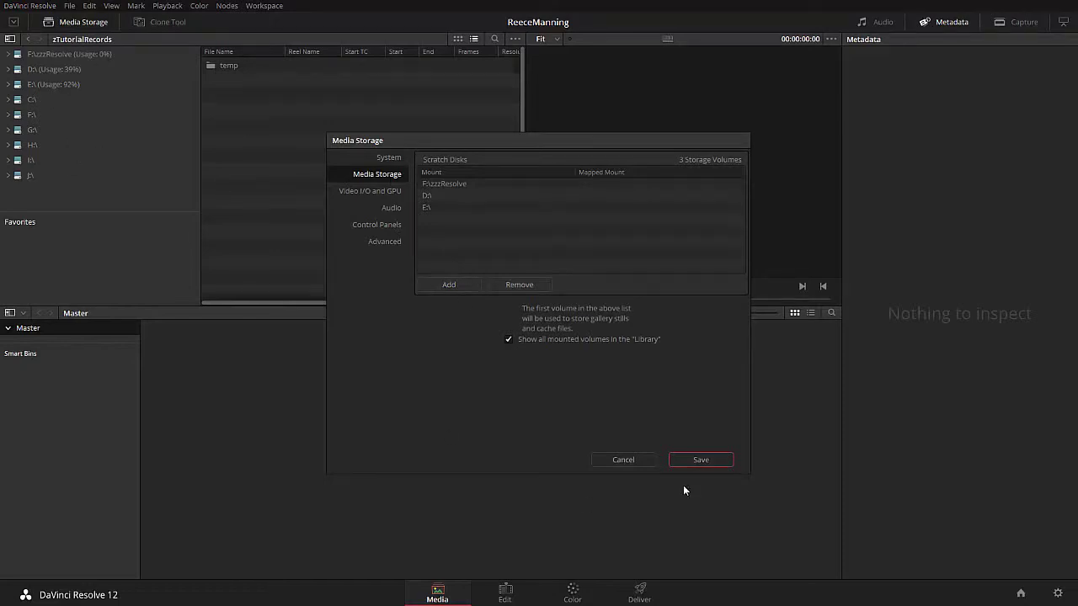
left_click(623, 459)
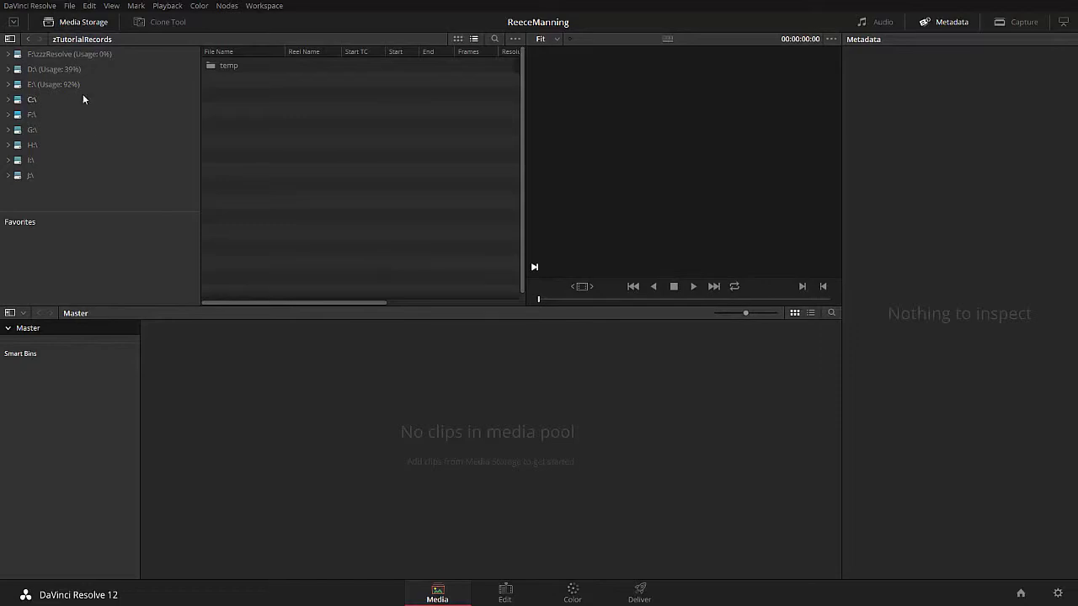
left_click(39, 85)
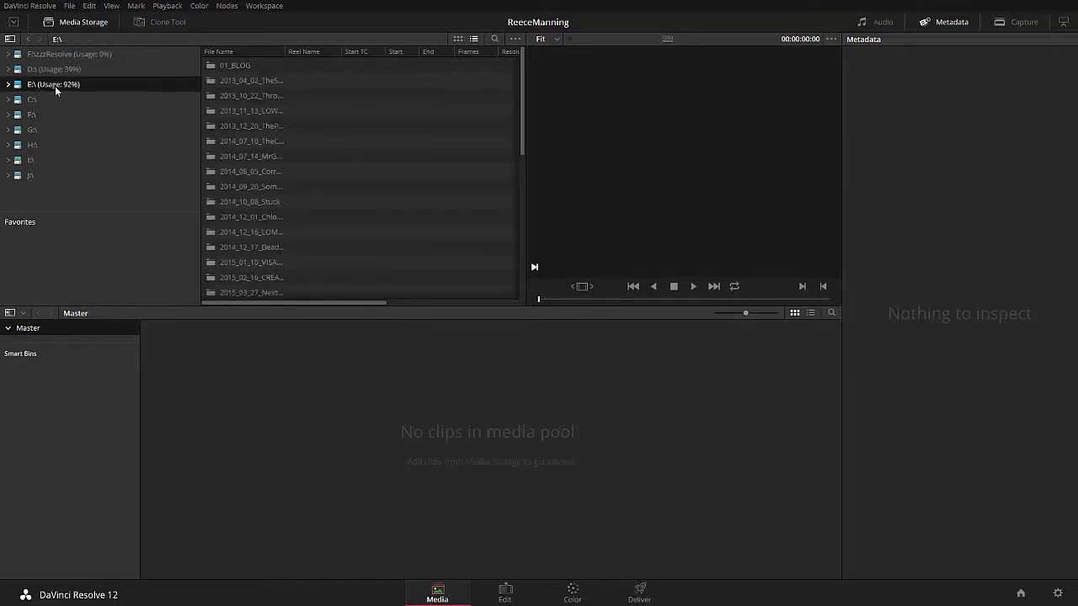
left_click_drag(523, 128, 522, 278)
double_click(257, 137)
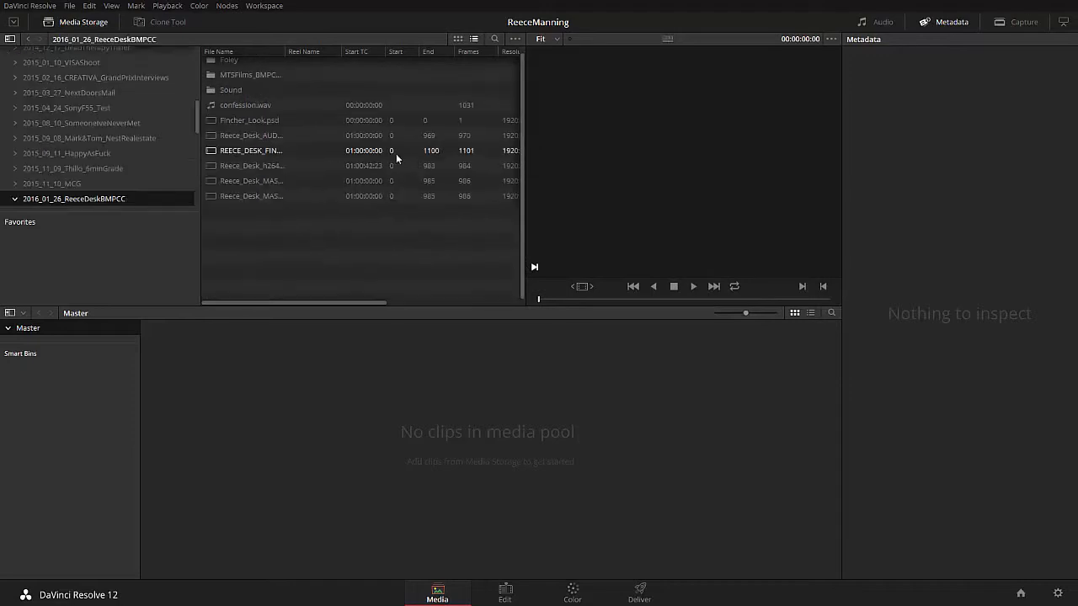
double_click(260, 74)
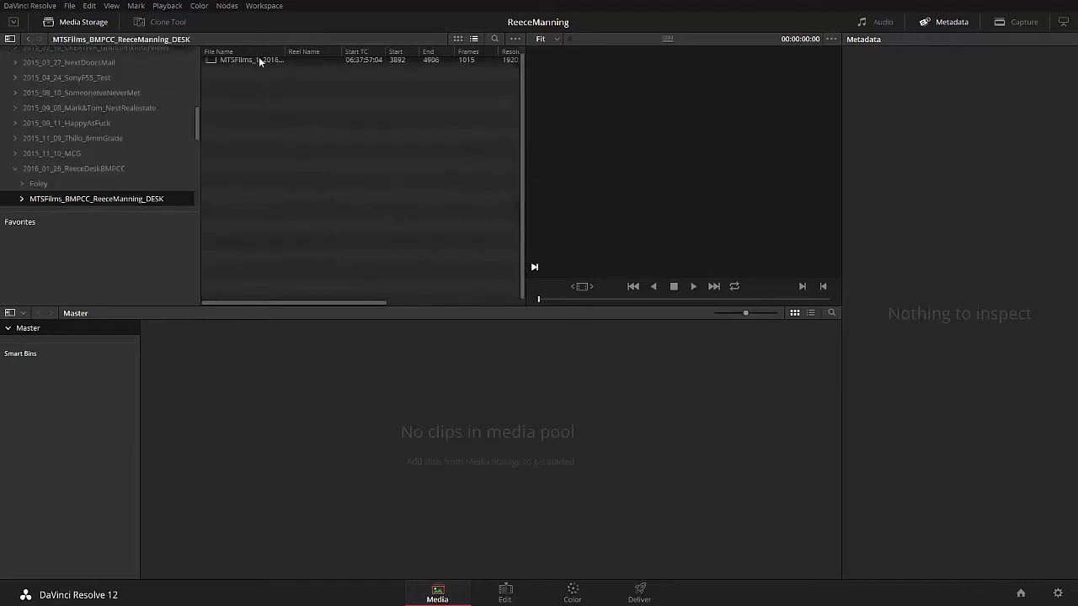
left_click(258, 59)
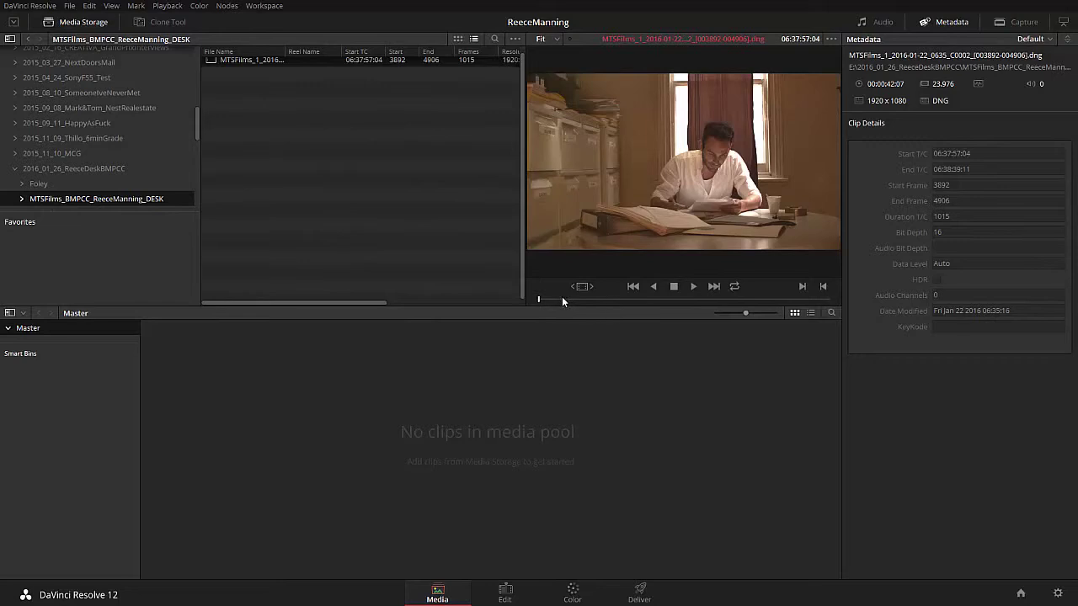
Scrub through the MTSFilms_1_2016-01-22_0635_C0002 clip and drag it into the media pool.
mouse_move(663, 301)
left_mouse_down()
mouse_move(801, 299)
mouse_move(623, 300)
mouse_move(768, 305)
mouse_move(645, 300)
left_mouse_up()
left_click_drag(287, 53, 413, 55)
left_click_drag(522, 173, 521, 132)
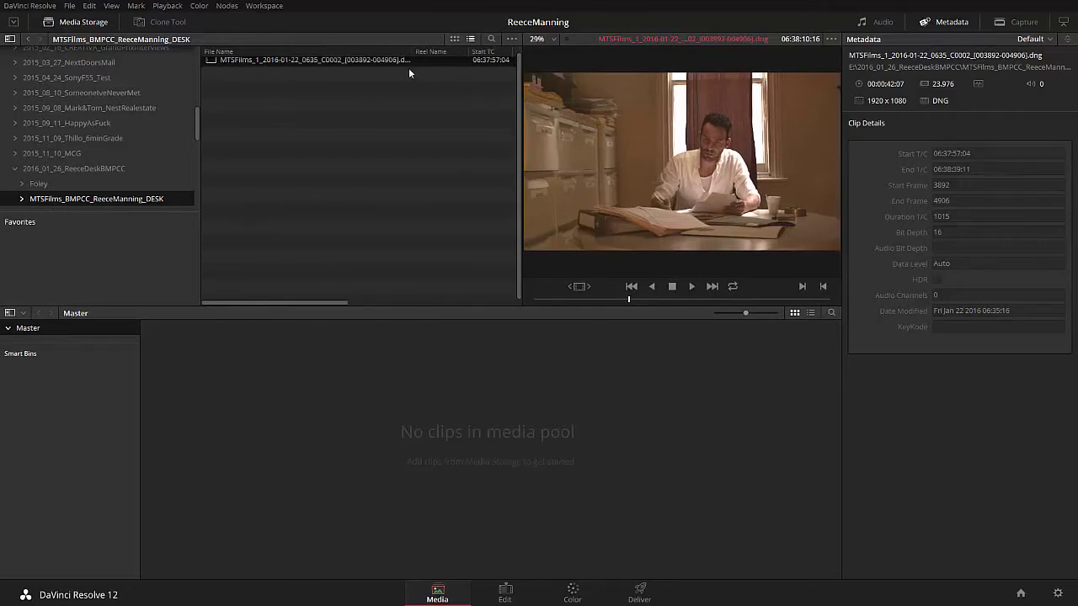
left_click_drag(609, 300, 740, 308)
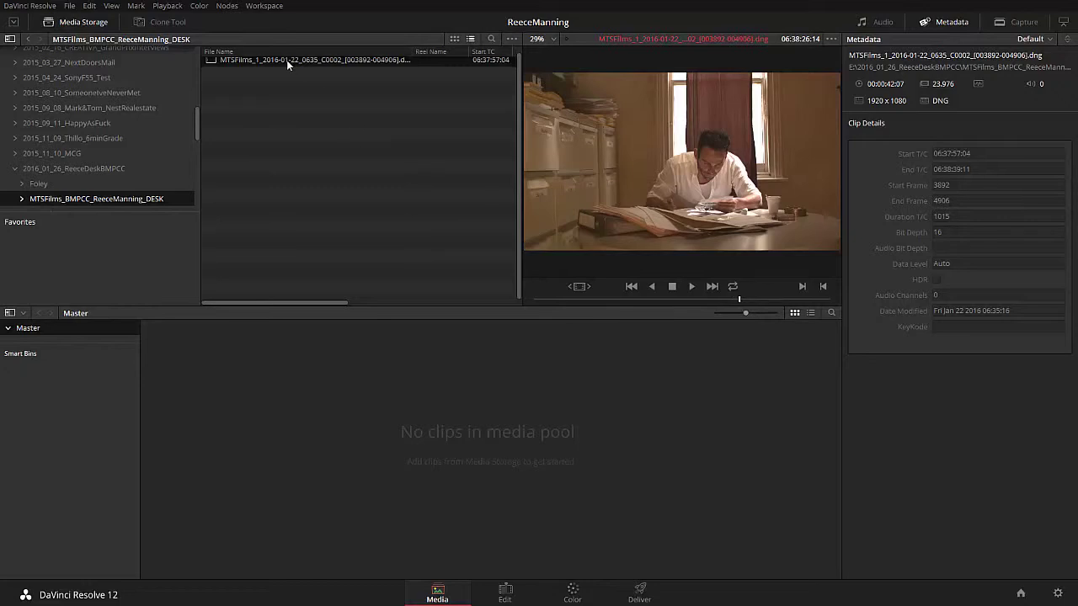
left_click_drag(267, 59, 256, 418)
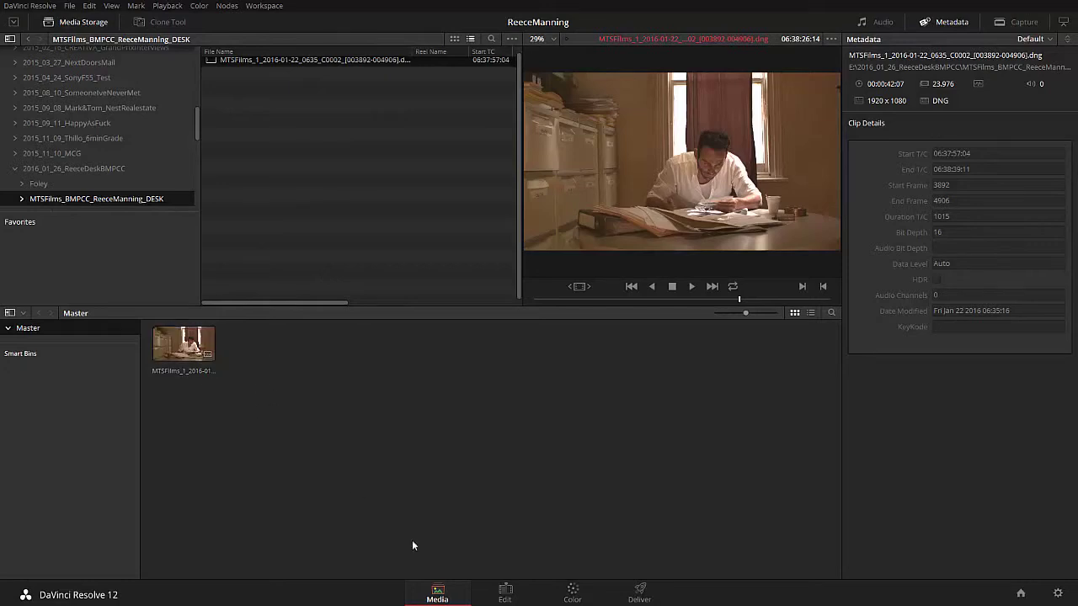
Go to the Edit page and select the desk DNG clip in the media pool.
left_click(506, 593)
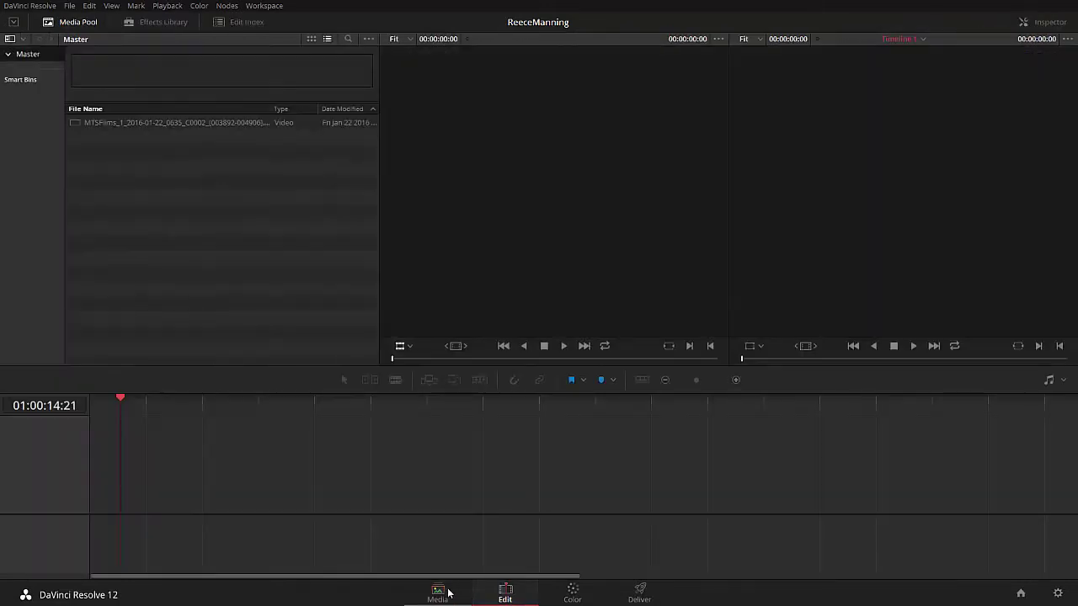
left_click(437, 592)
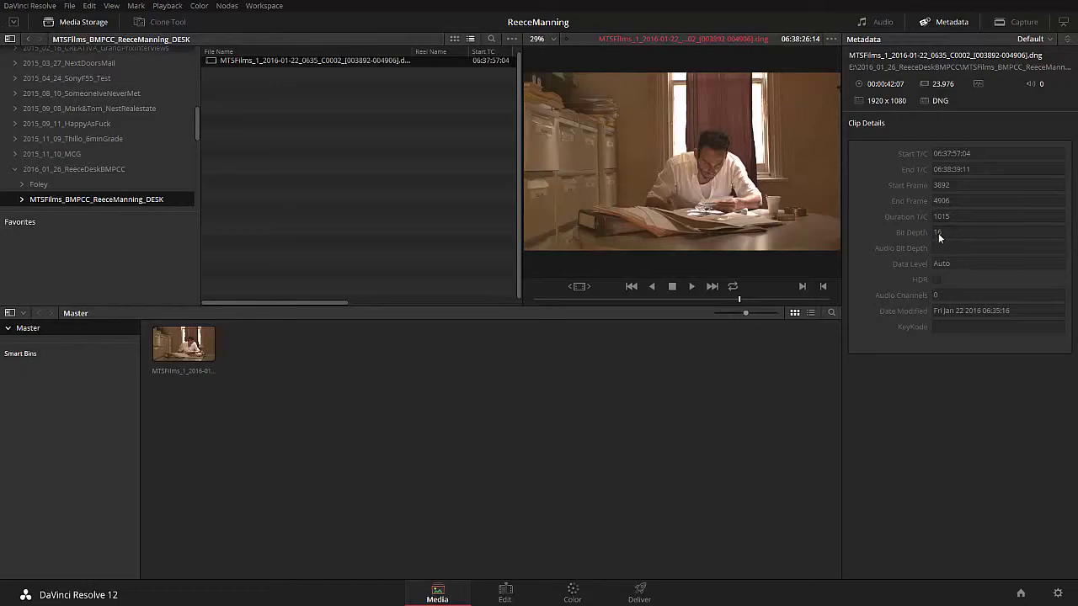
left_click(506, 593)
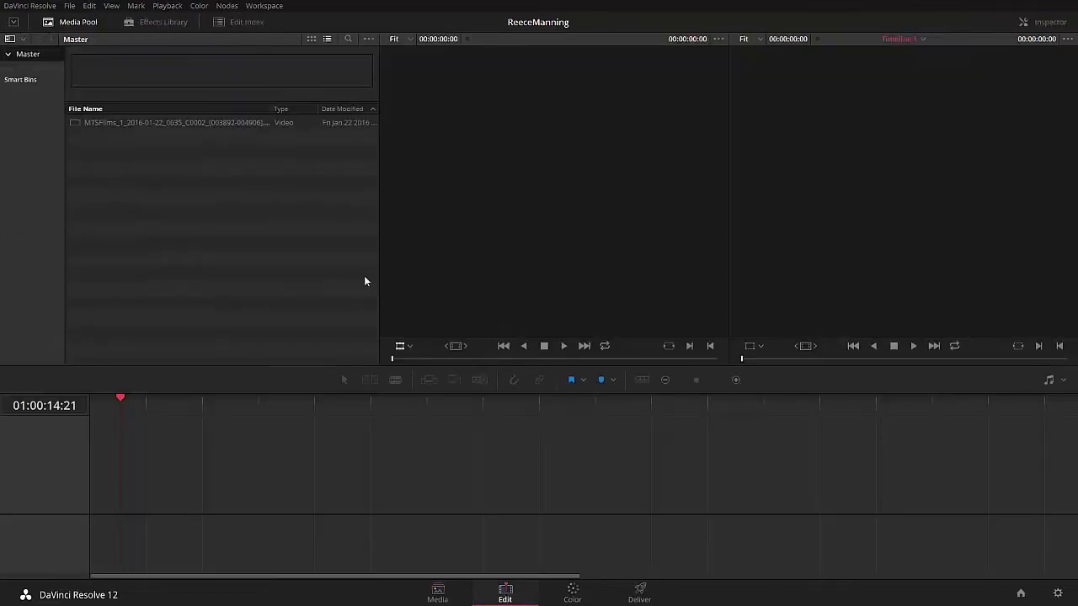
left_click(180, 124)
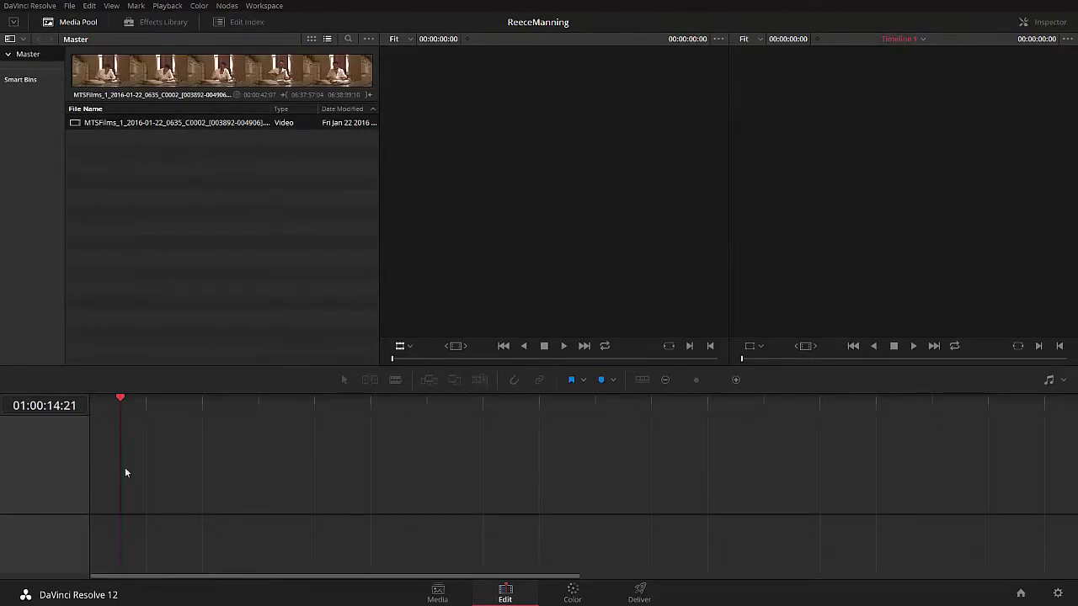
left_click_drag(266, 435, 294, 412)
Create a new timeline named 'Mad Shit' from the selected desk clip.
right_click(89, 124)
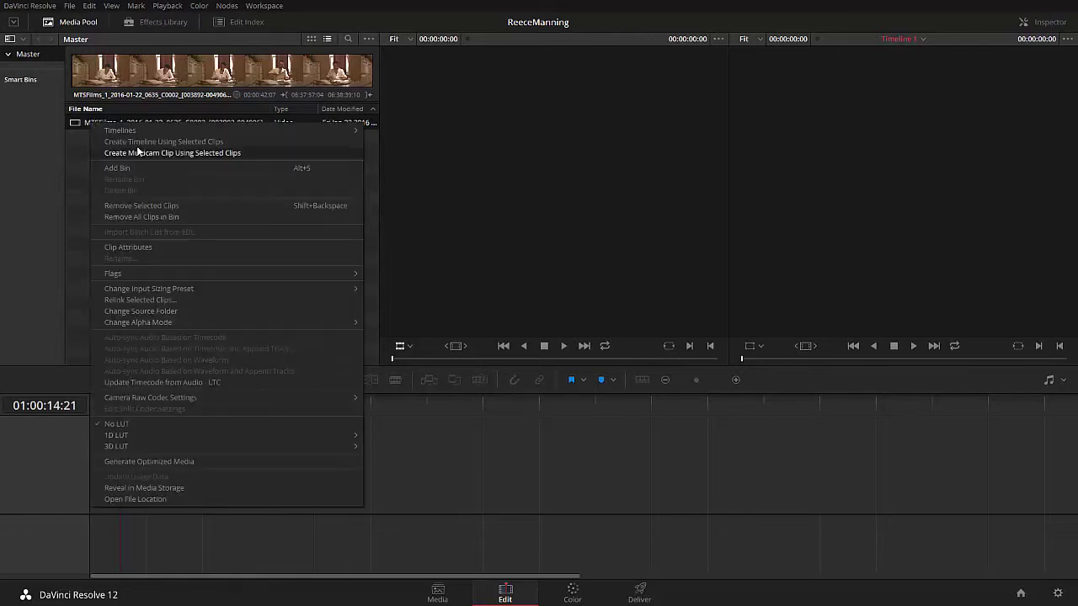
left_click(192, 141)
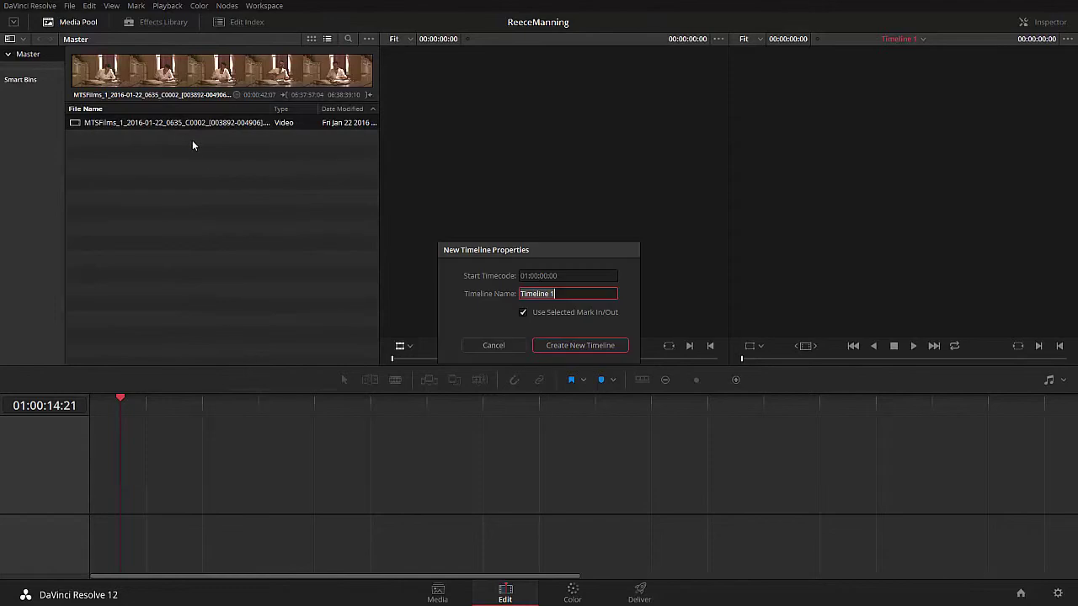
type("Mad Shit")
left_click(566, 343)
Scrub the Mad Shit timeline and play it from about nine seconds.
left_click_drag(135, 411, 111, 410)
left_click(109, 401)
key("space")
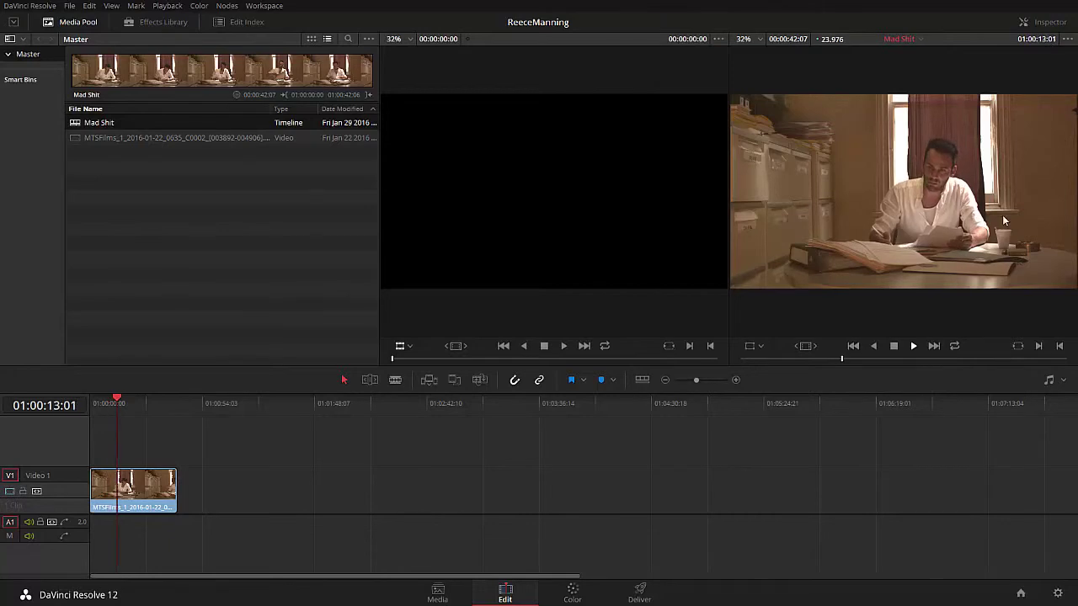
key("space")
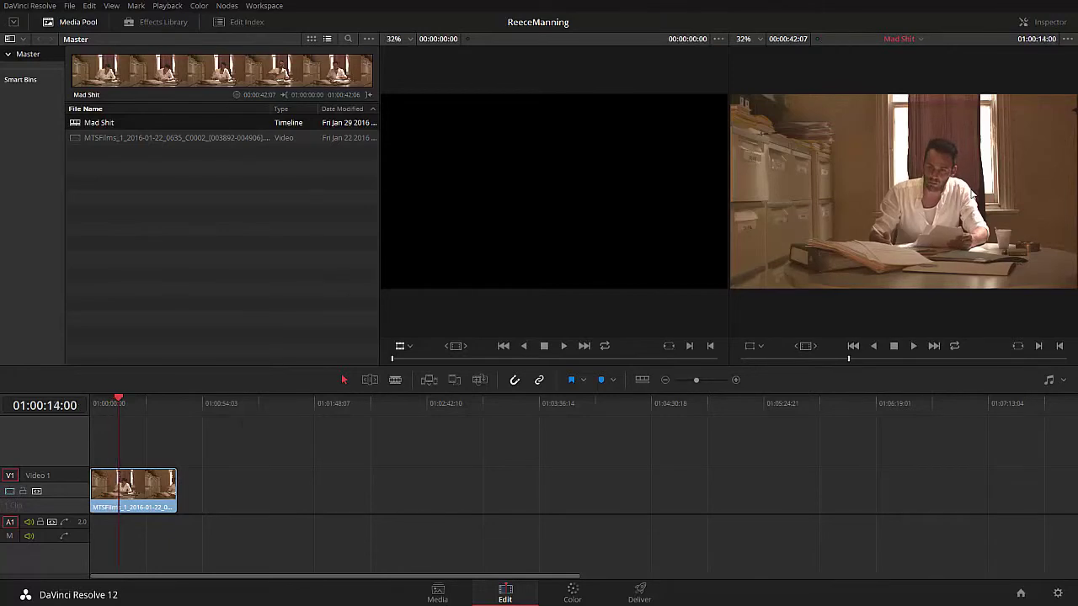
On the Color page, scrub back to an earlier frame and turn on looped playback.
left_click(572, 593)
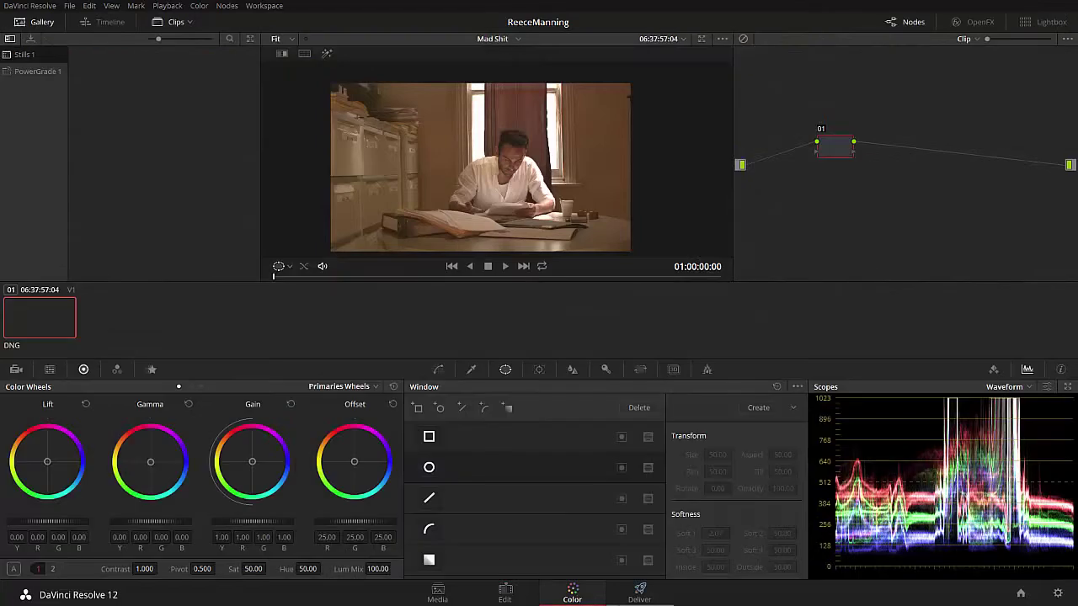
left_click_drag(422, 277, 501, 278)
left_click(543, 267)
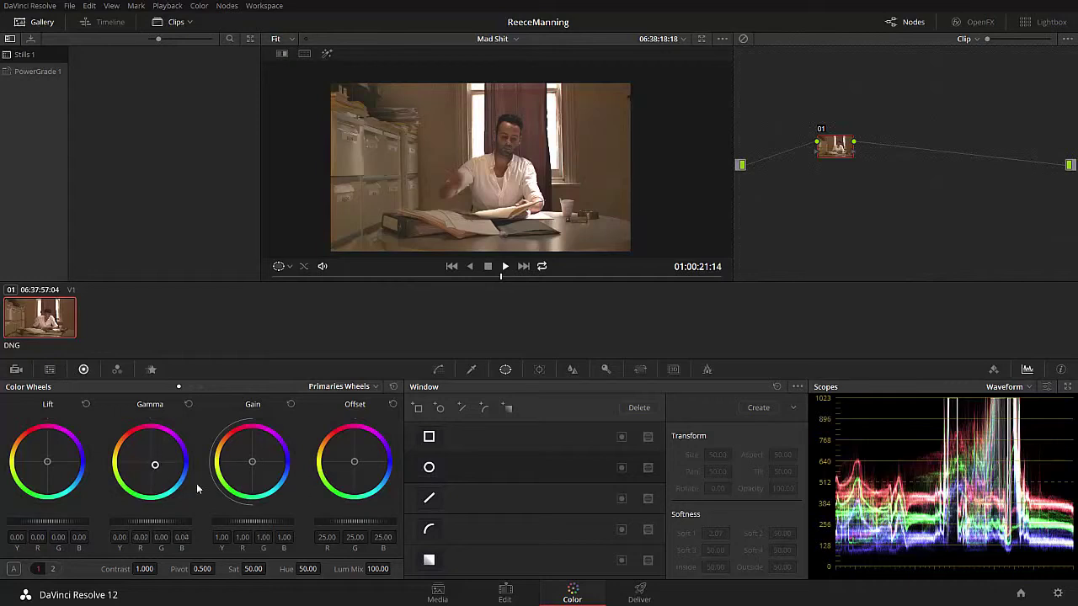
Try a midtone balance nudge and a brightening curve point, then remove the curve point.
left_click_drag(149, 459, 150, 499)
left_click(438, 369)
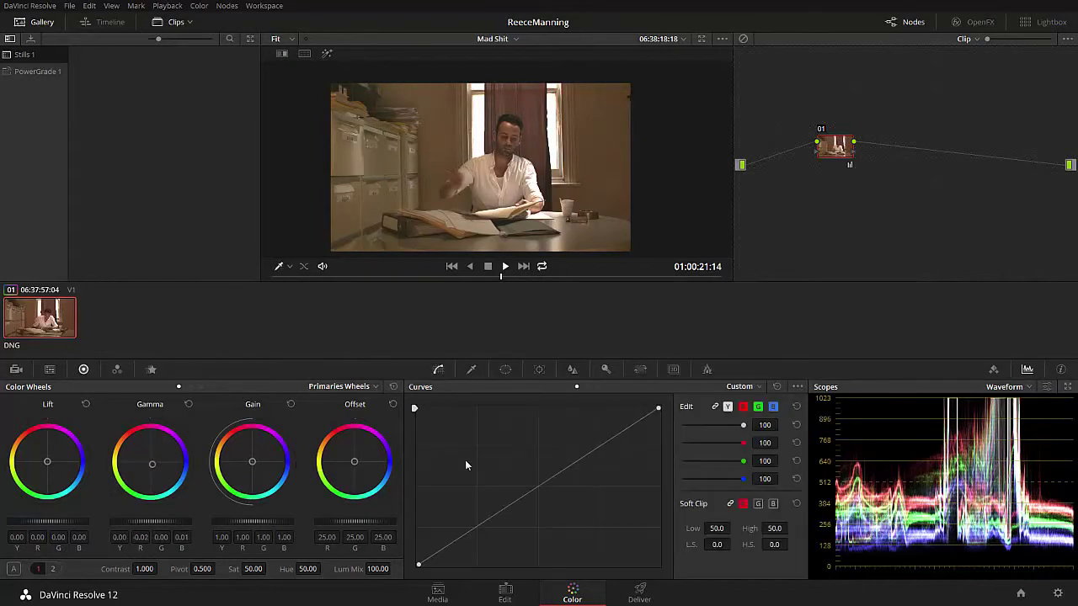
left_click_drag(512, 500, 508, 477)
right_click(506, 478)
Cycle through the palettes to Sizing, try a tilt and zoom, then reset them.
left_click(471, 371)
left_click(505, 371)
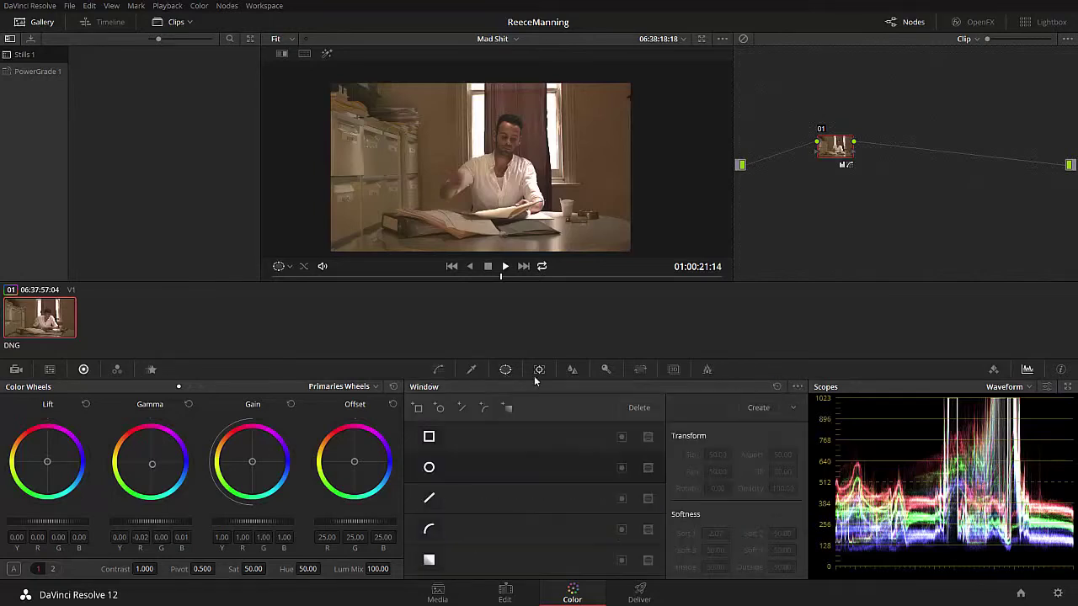
left_click(539, 370)
left_click(571, 371)
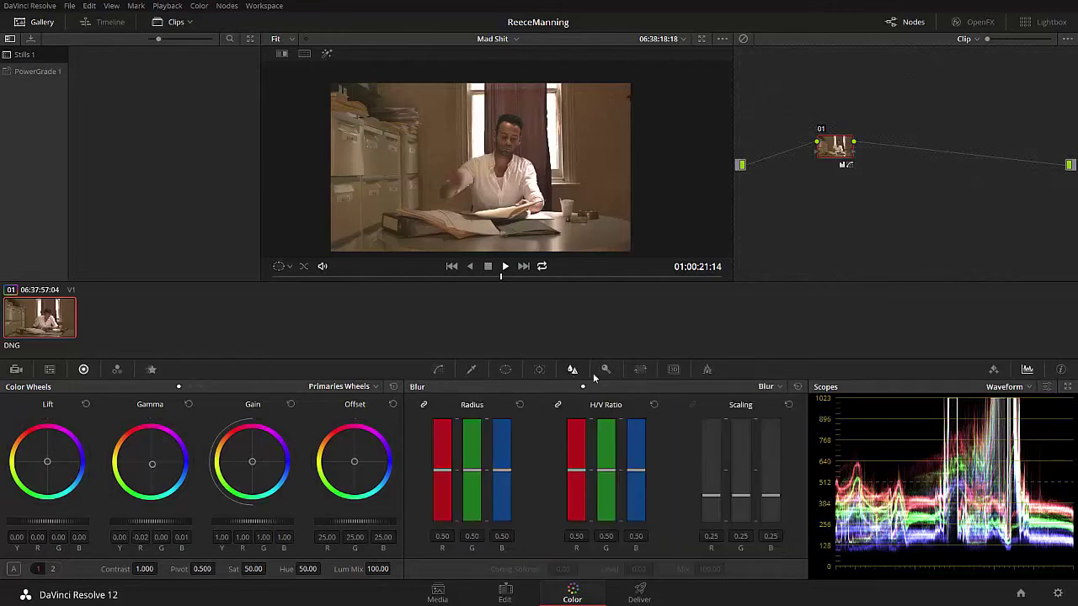
left_click(604, 370)
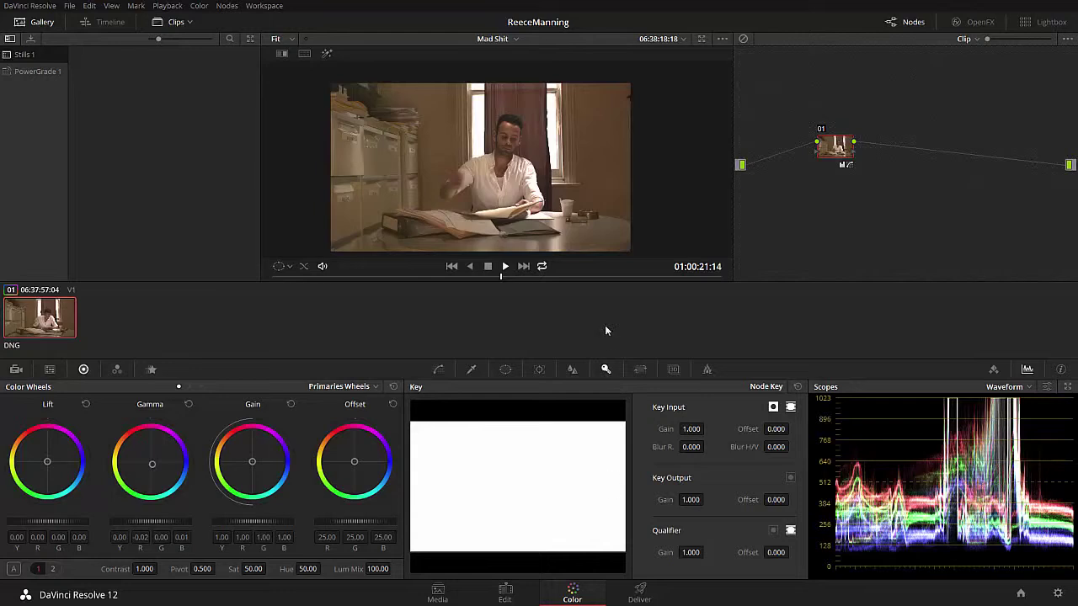
left_click(640, 371)
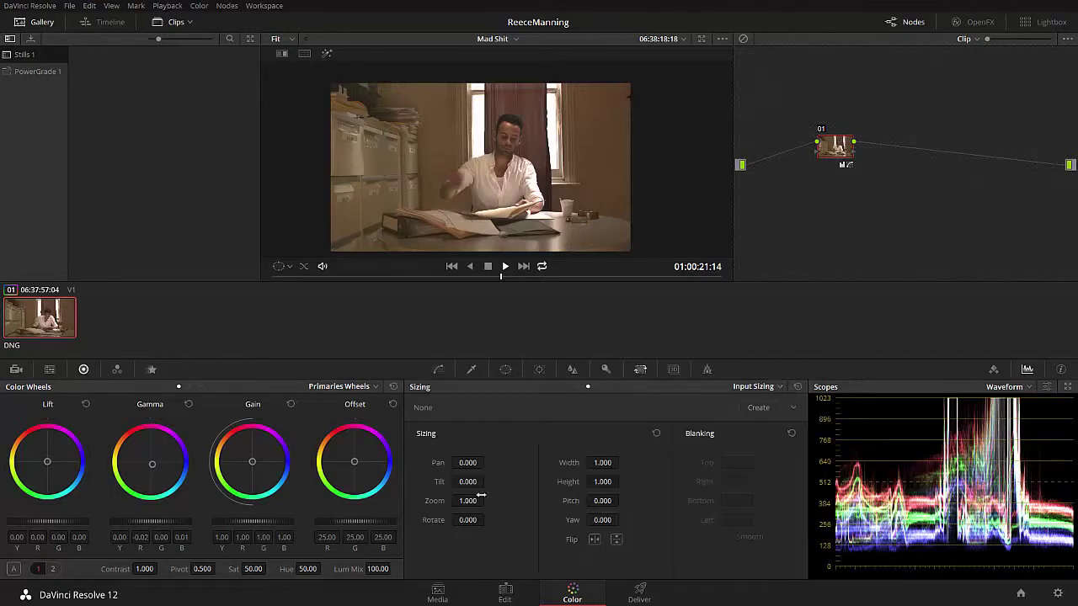
mouse_move(487, 481)
left_mouse_down()
mouse_move(505, 481)
mouse_move(483, 500)
left_mouse_up()
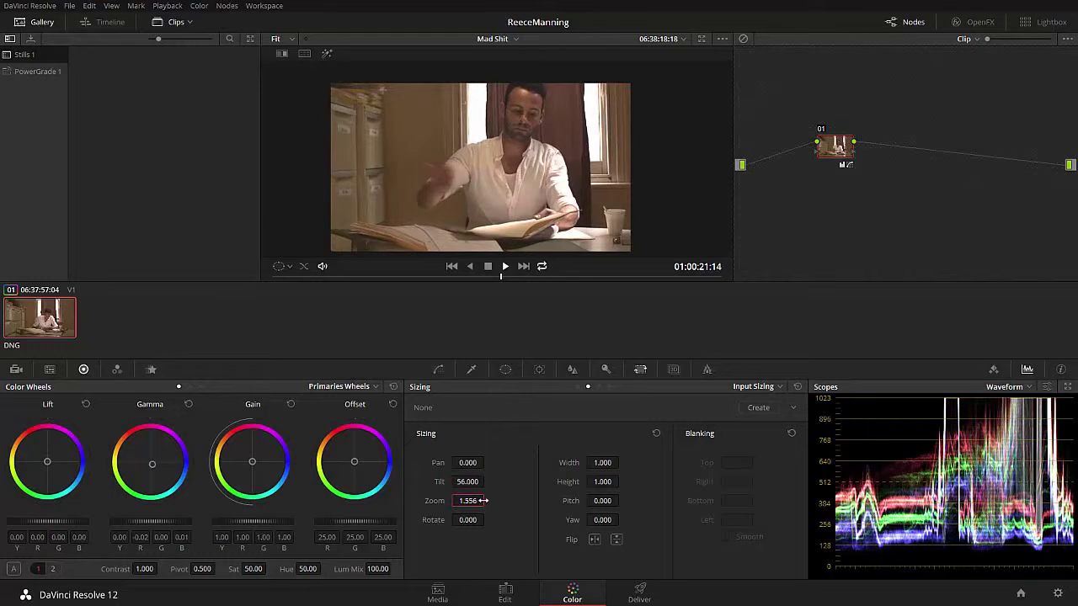
left_click(656, 434)
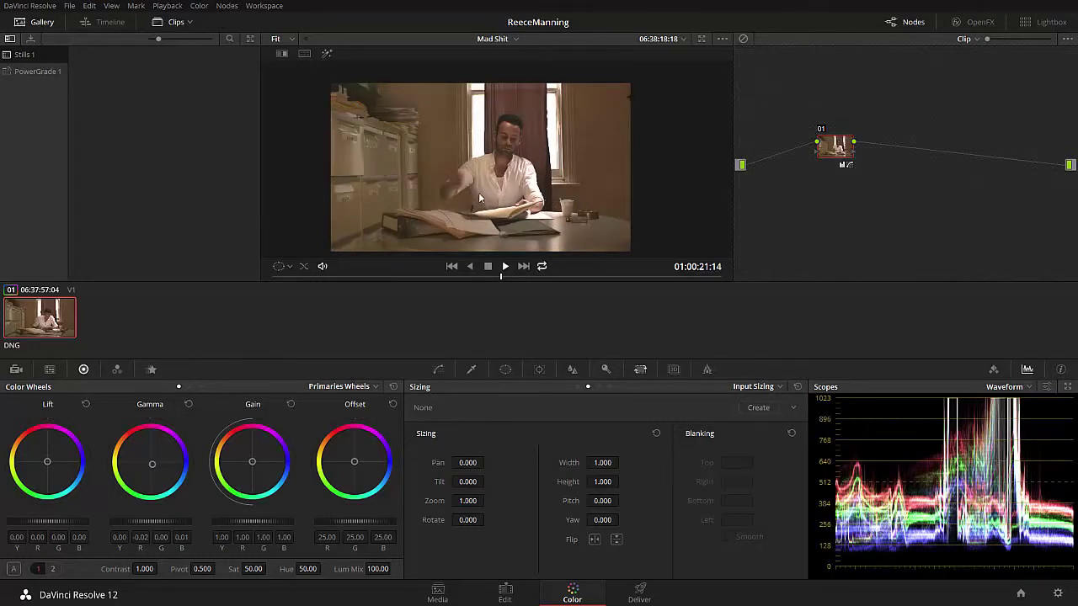
Check the reference video at about 14 seconds, then scrub the clip to around 28 seconds.
key("alt+Tab")
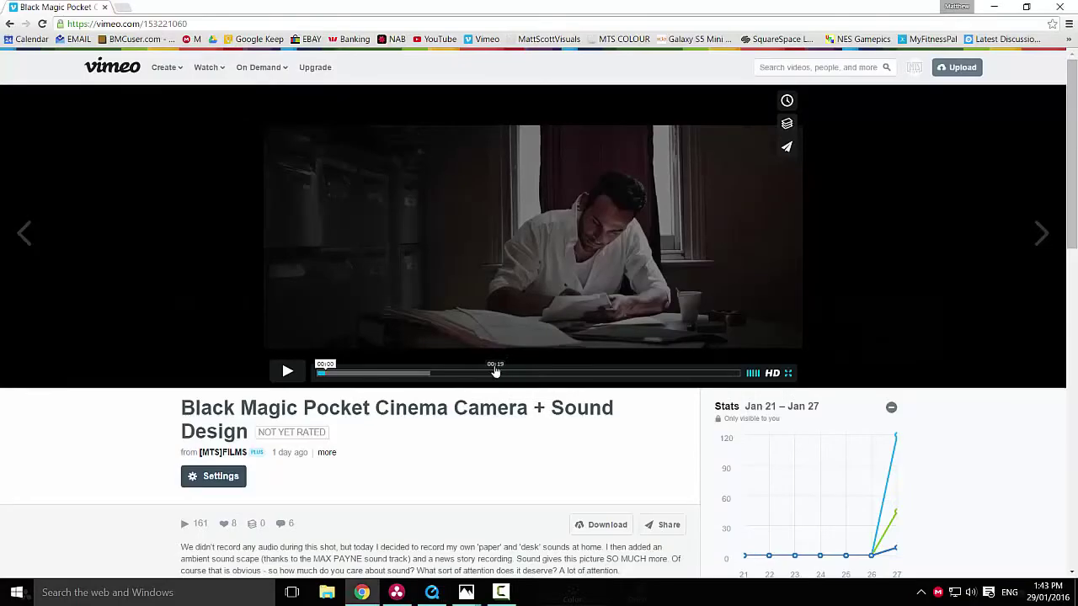
left_click_drag(426, 373, 448, 376)
key("alt+Tab")
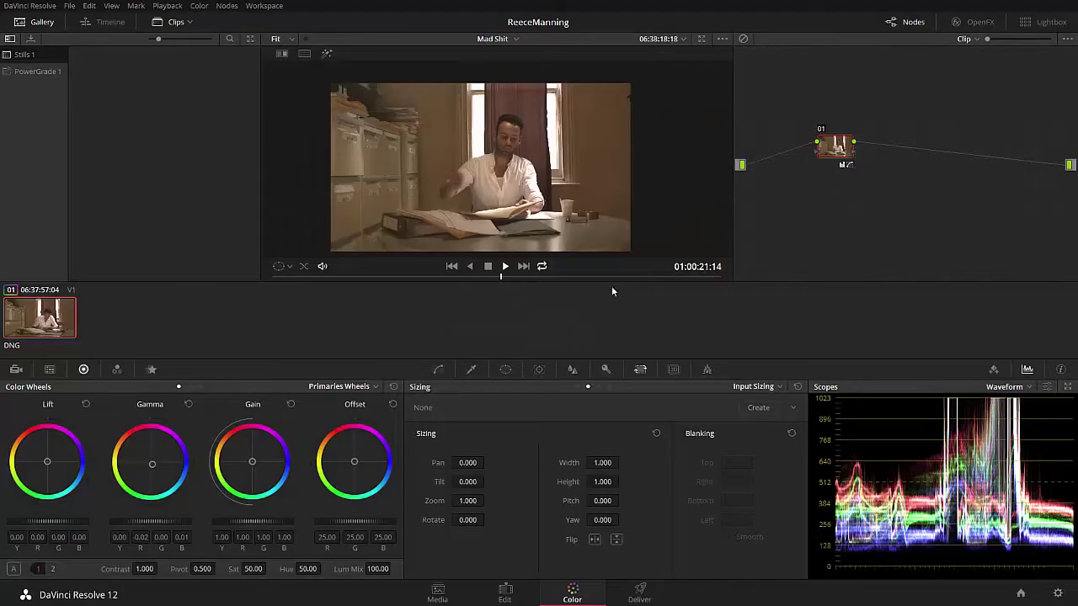
left_click_drag(506, 285, 578, 279)
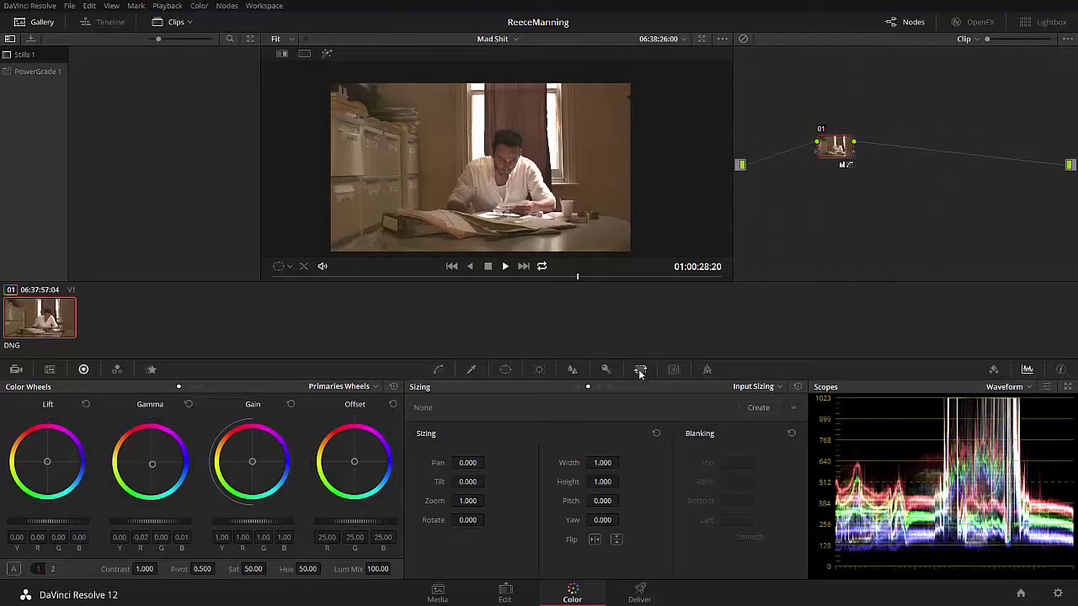
Switch Sizing to Edit Sizing, try a top blanking bar, then set Blanking Top back to 0.
left_click(770, 385)
left_click(765, 402)
left_click_drag(729, 463, 741, 456)
double_click(737, 463)
type("0")
key("Return")
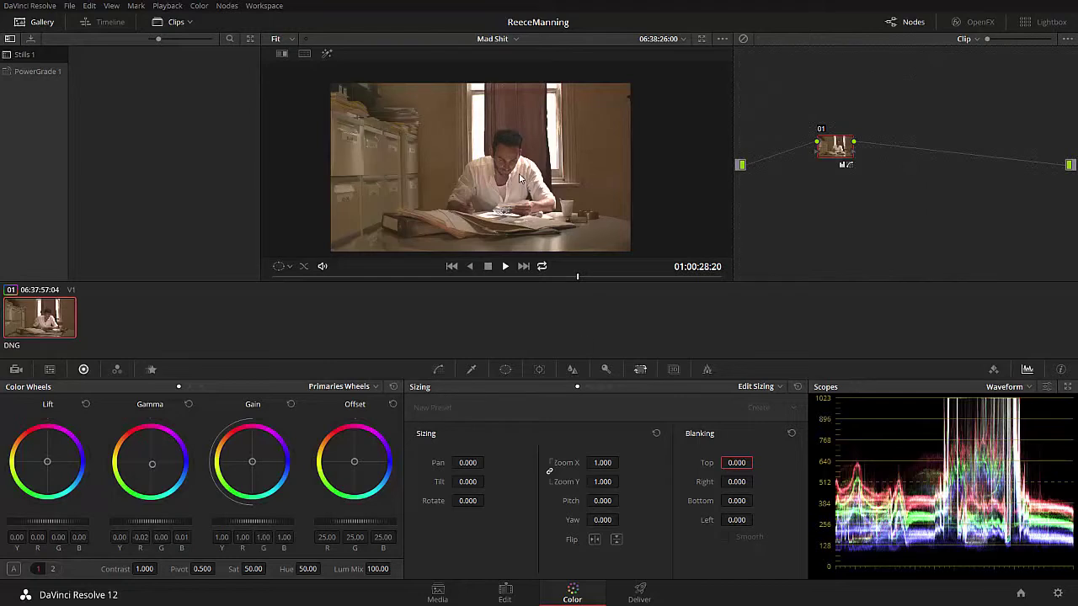
In Project Settings, set the timeline resolution to Custom with a height of 808.
left_click(1059, 595)
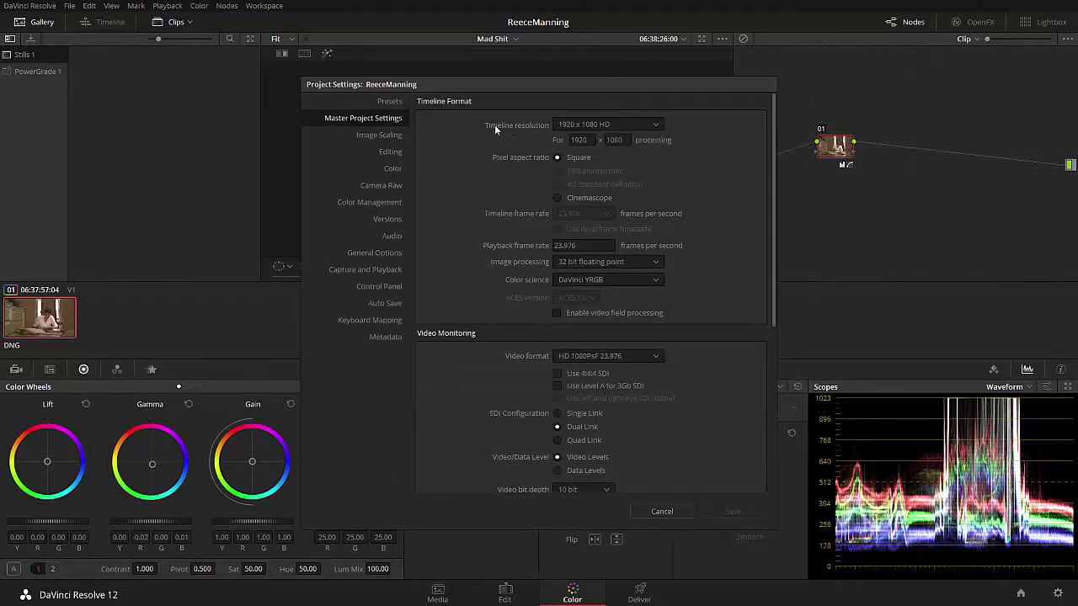
left_click(630, 124)
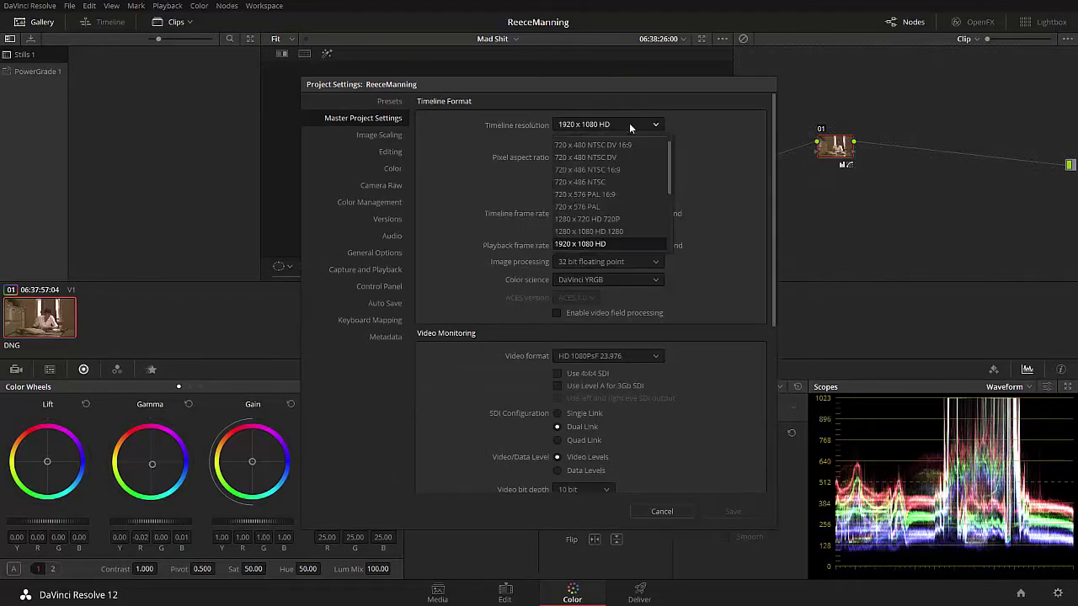
scroll(622, 194, "down", 3)
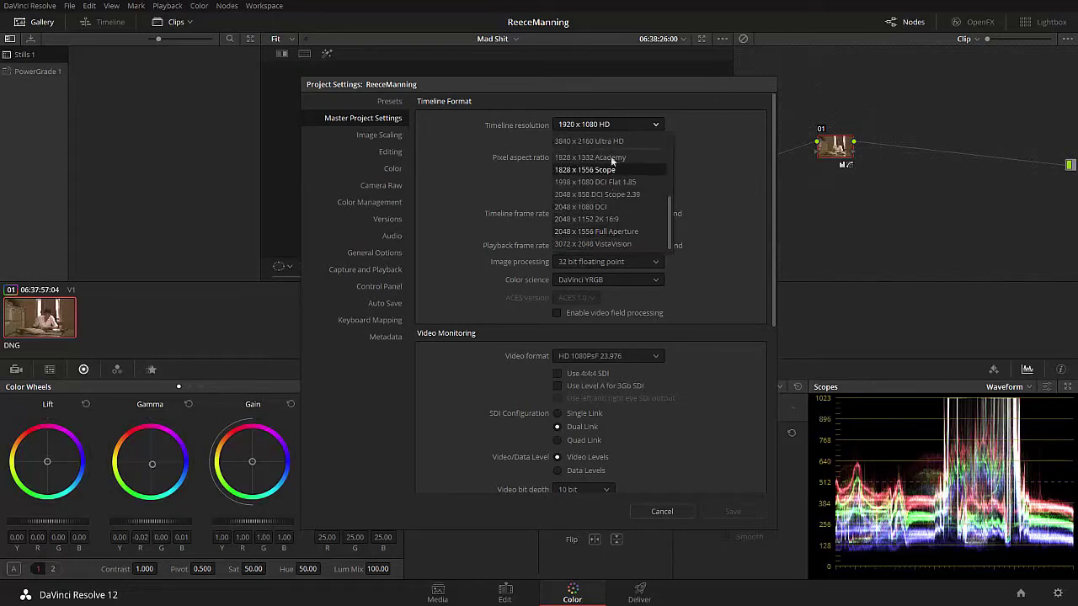
left_click_drag(670, 224, 665, 151)
left_click(571, 141)
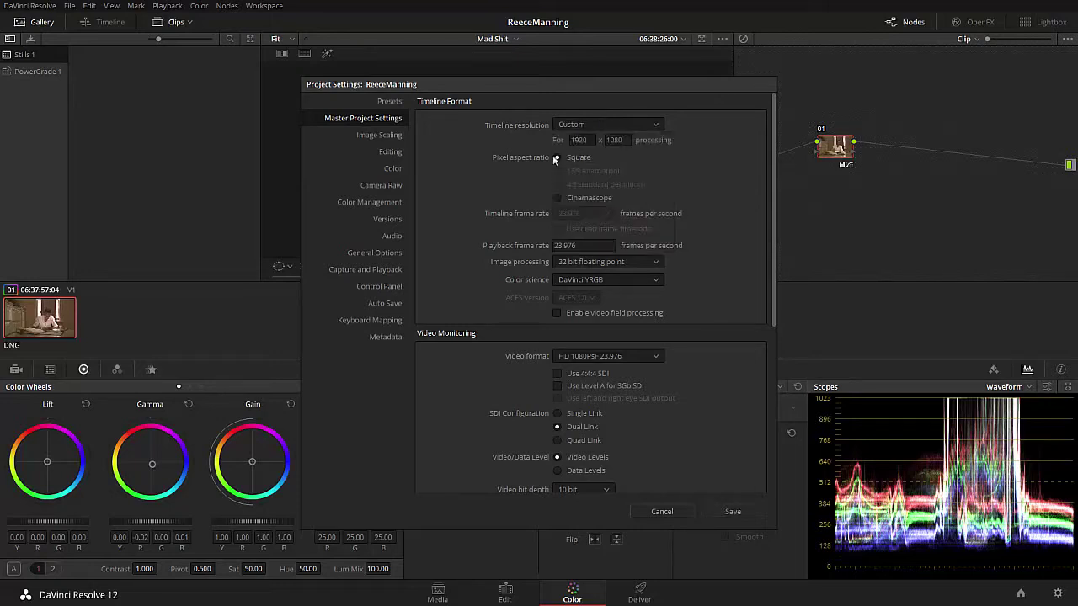
left_click(625, 139)
type("808")
left_click_drag(628, 88, 588, 114)
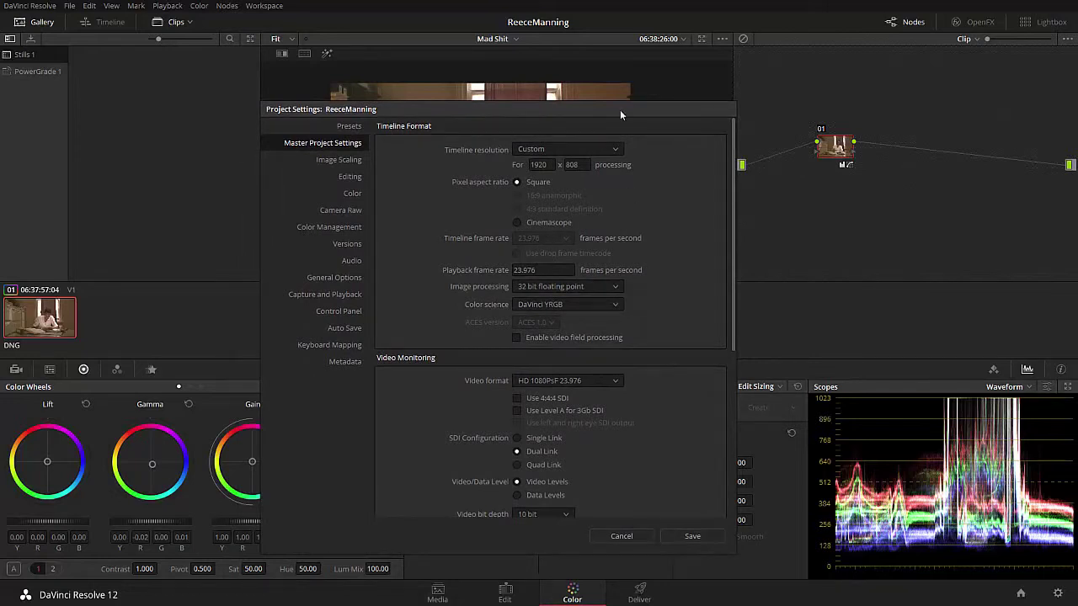
left_click_drag(620, 109, 511, 116)
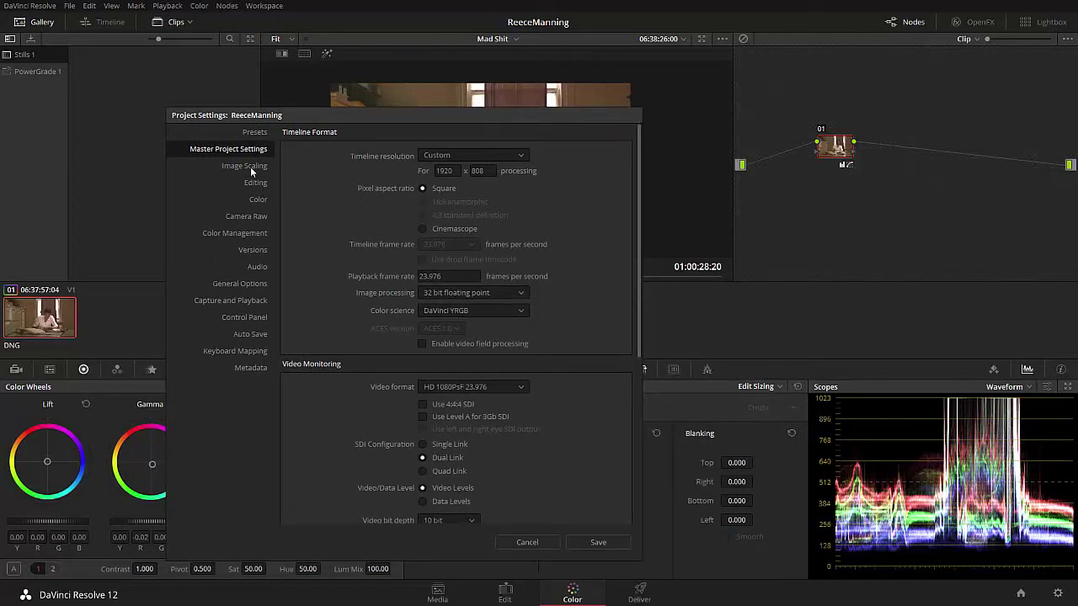
Save the 1920 x 808 setting and dismiss the cache, gallery and capture permission warnings.
left_click(599, 544)
left_click(635, 353)
left_click(636, 354)
left_click(636, 353)
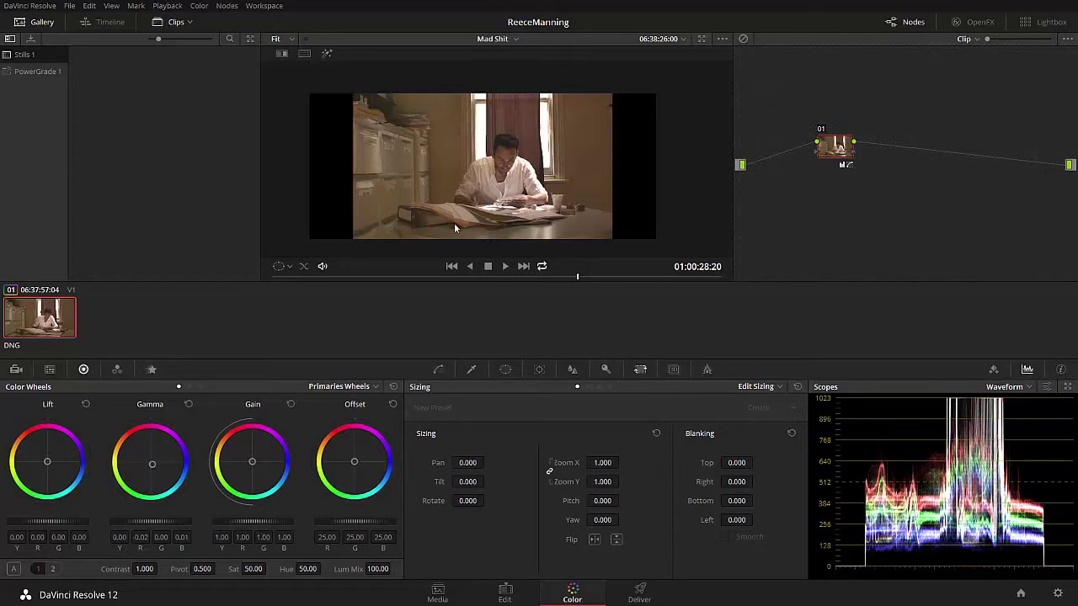
Set mismatched-resolution image scaling to Scale full frame with crop and save, dismissing the three warnings.
left_click(1058, 594)
left_click(371, 136)
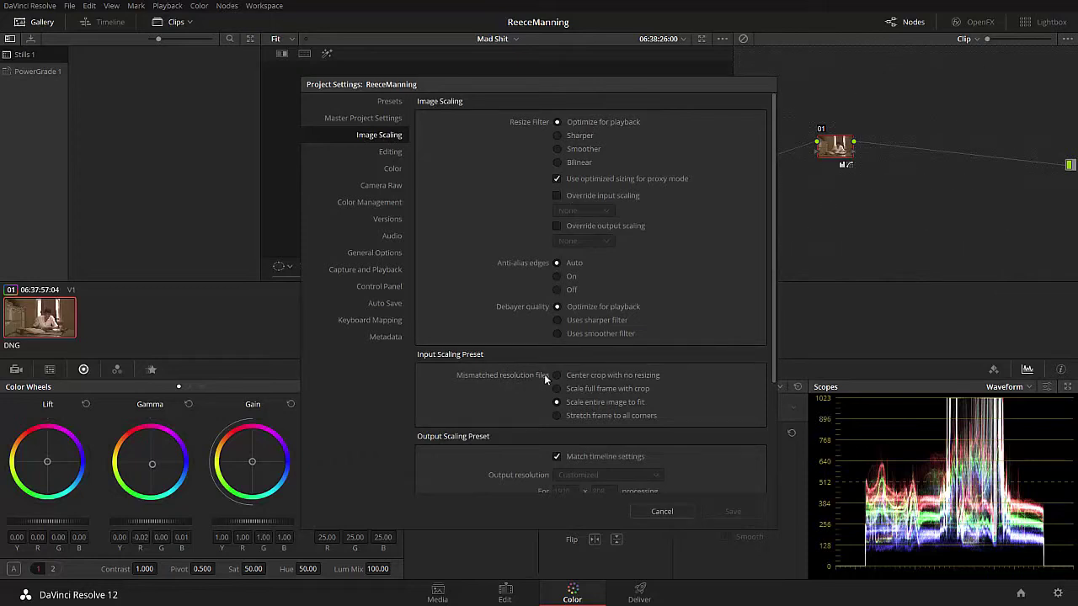
left_click_drag(583, 83, 815, 119)
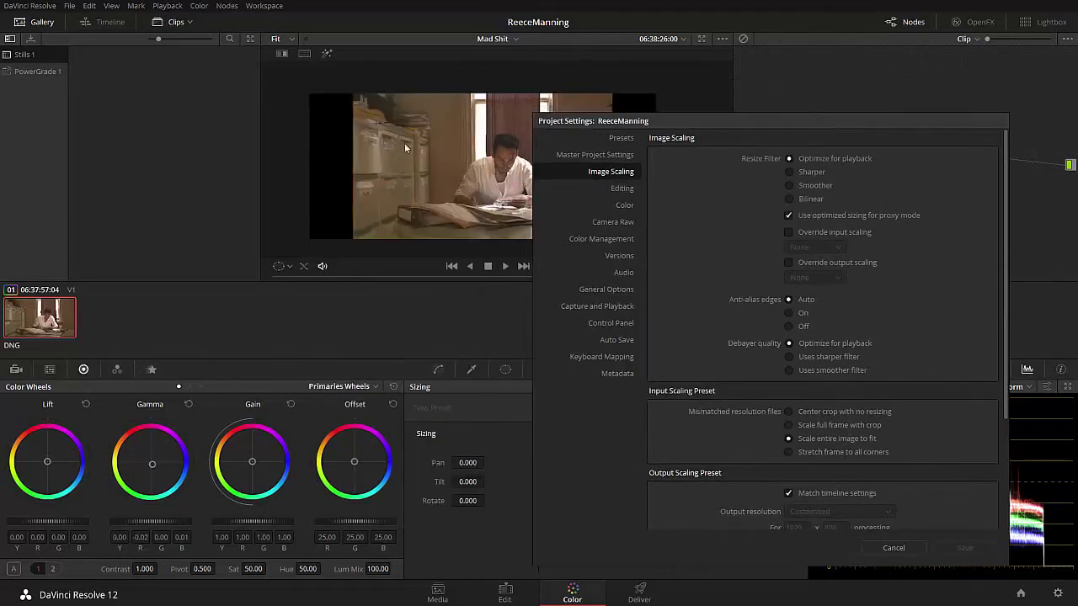
left_click(789, 425)
left_click(955, 550)
left_click(637, 354)
left_click(642, 356)
left_click(644, 354)
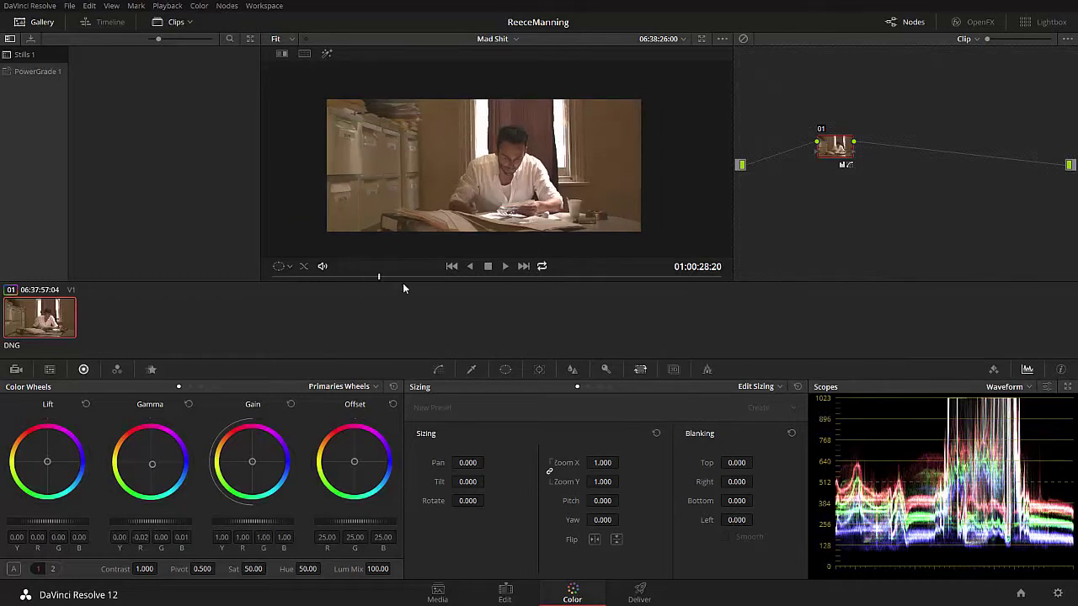
left_click_drag(461, 285, 518, 212)
left_click_drag(503, 279, 552, 281)
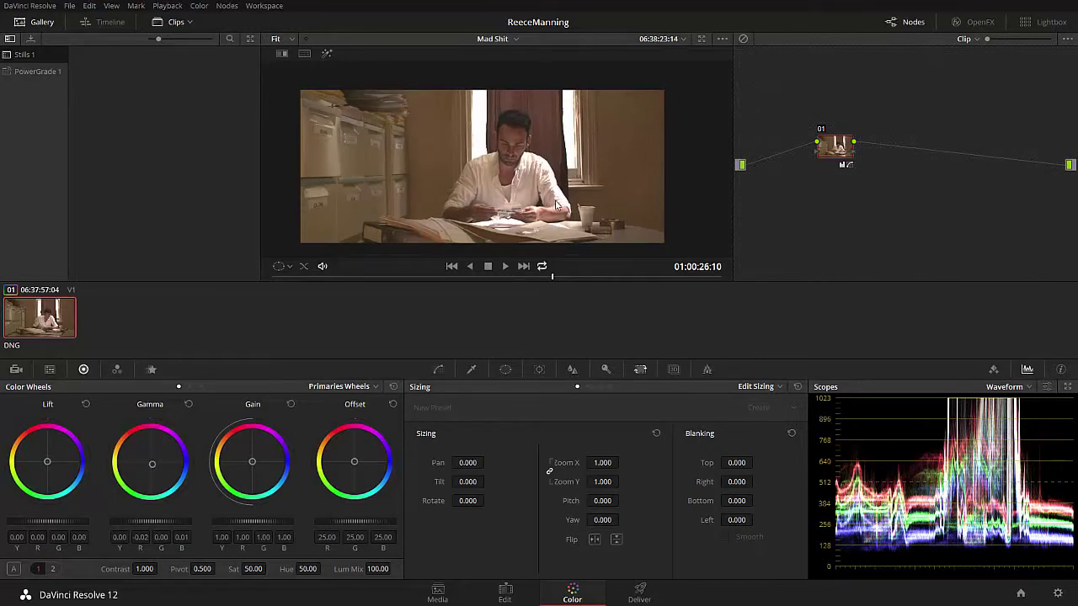
scroll(556, 205, "up", 1)
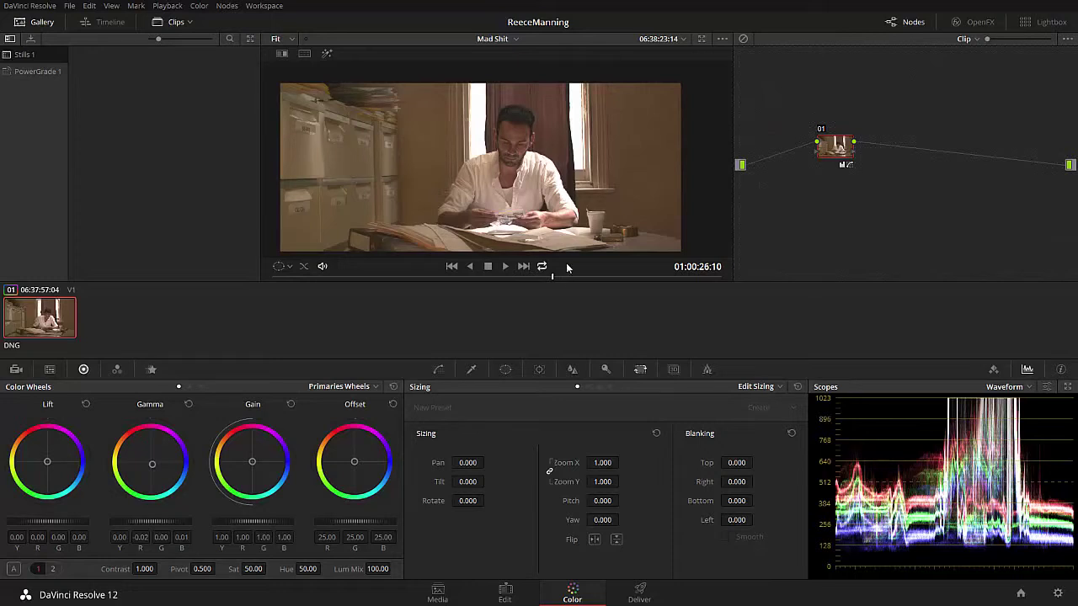
left_click_drag(578, 277, 601, 280)
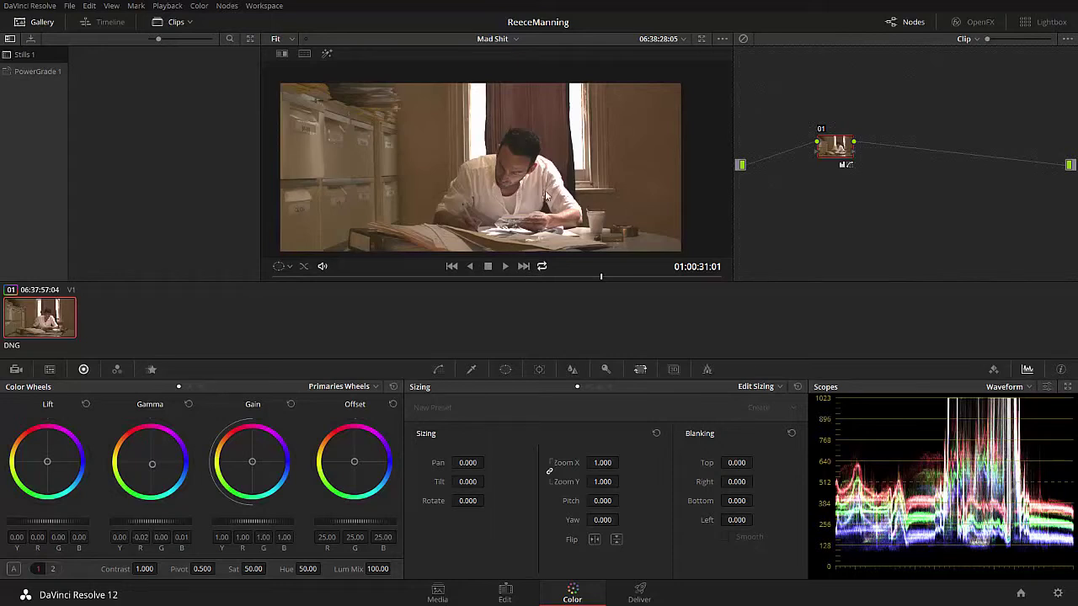
key("alt+Tab")
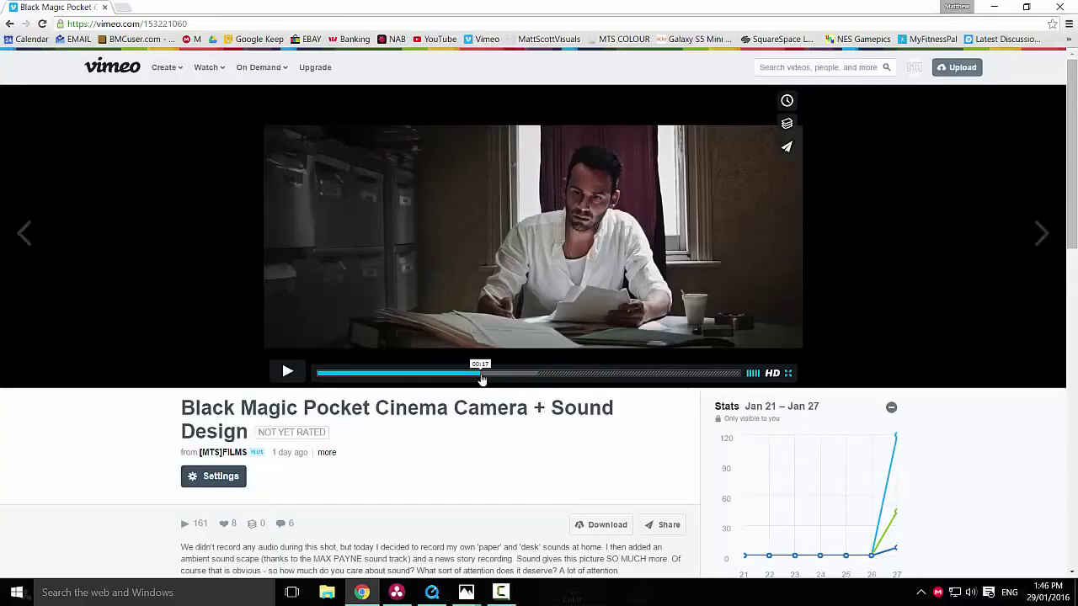
left_click(472, 375)
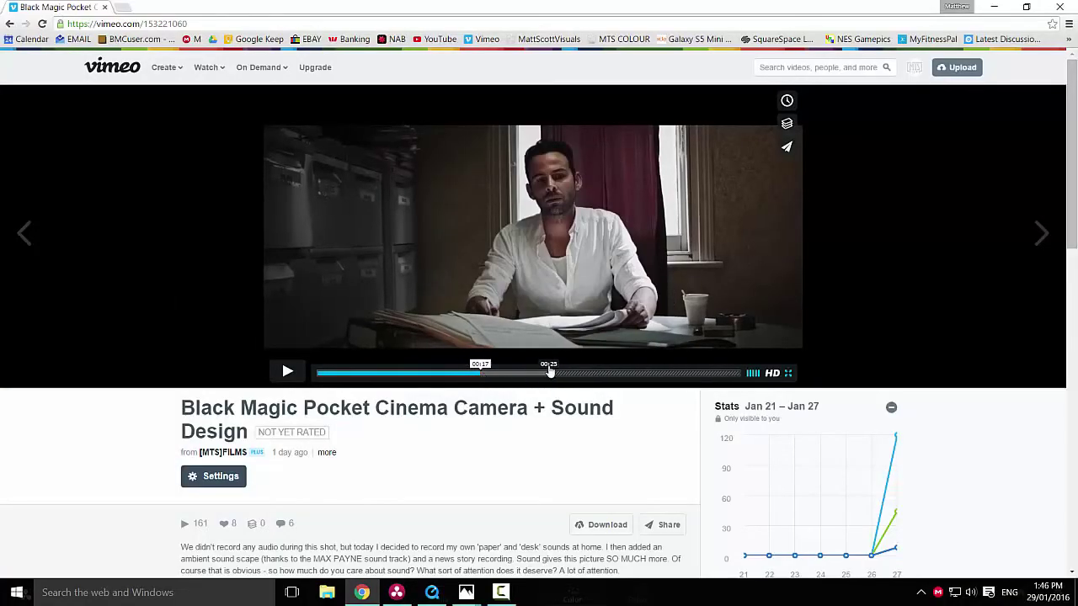
key("alt+Tab")
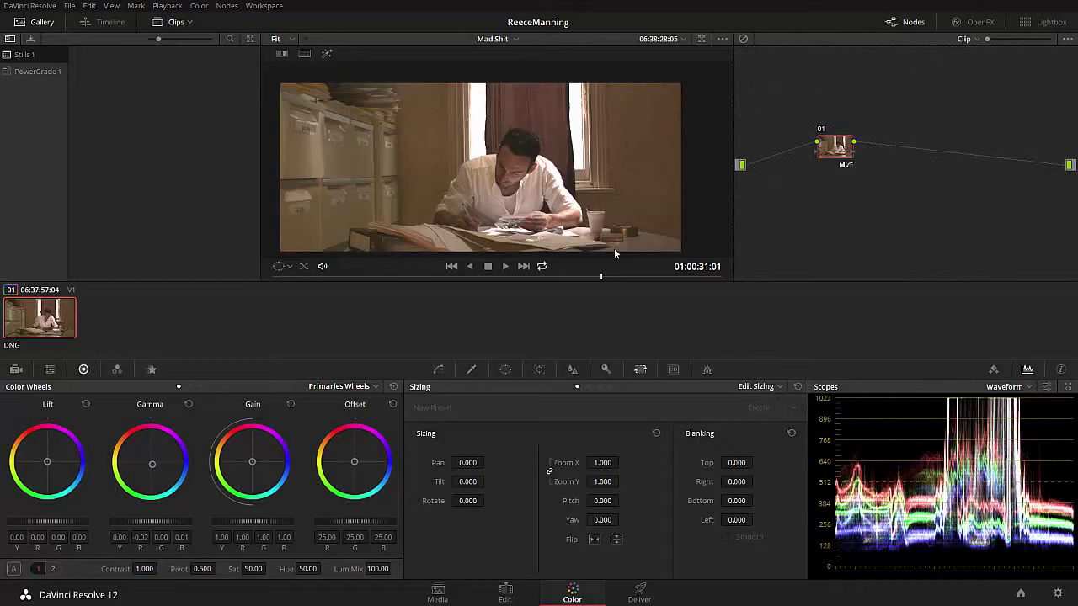
Set Camera Raw Decode Using to Clip and set the ISO to 200.
left_click_drag(602, 276, 468, 287)
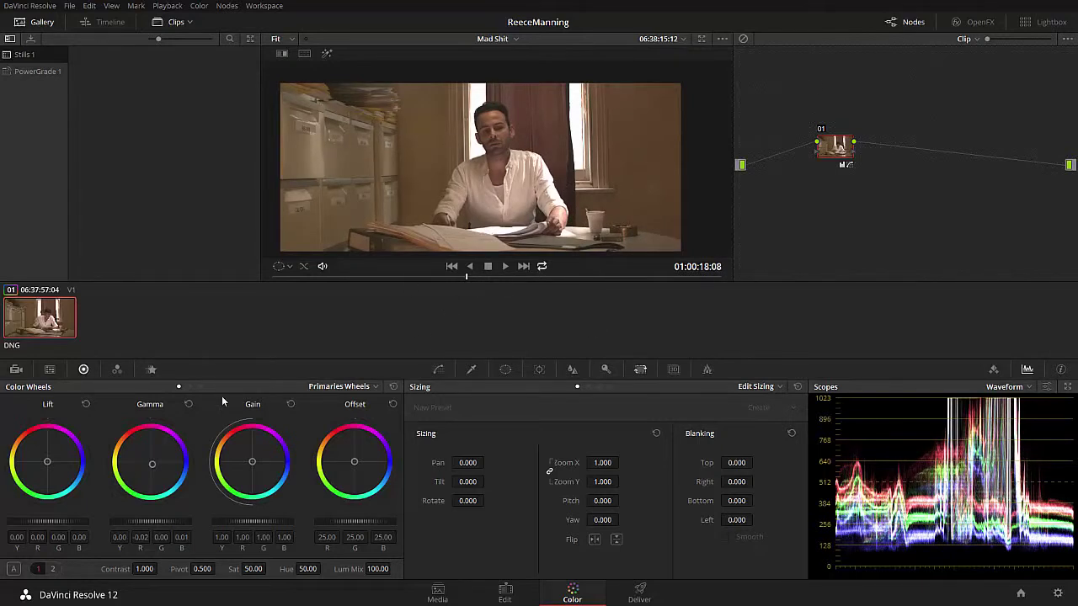
left_click(16, 370)
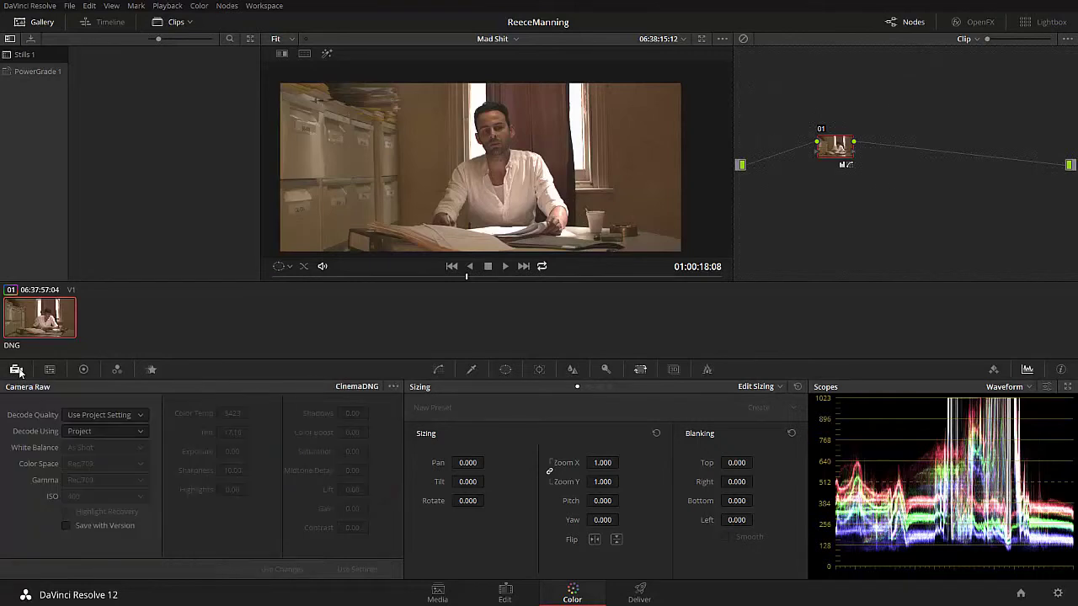
left_click(105, 429)
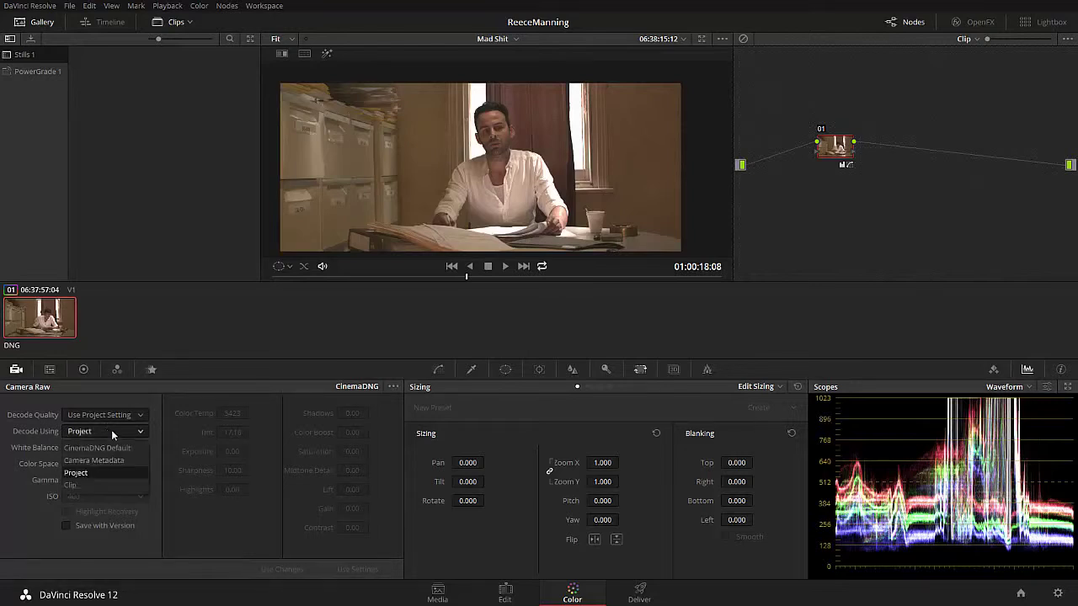
left_click(98, 485)
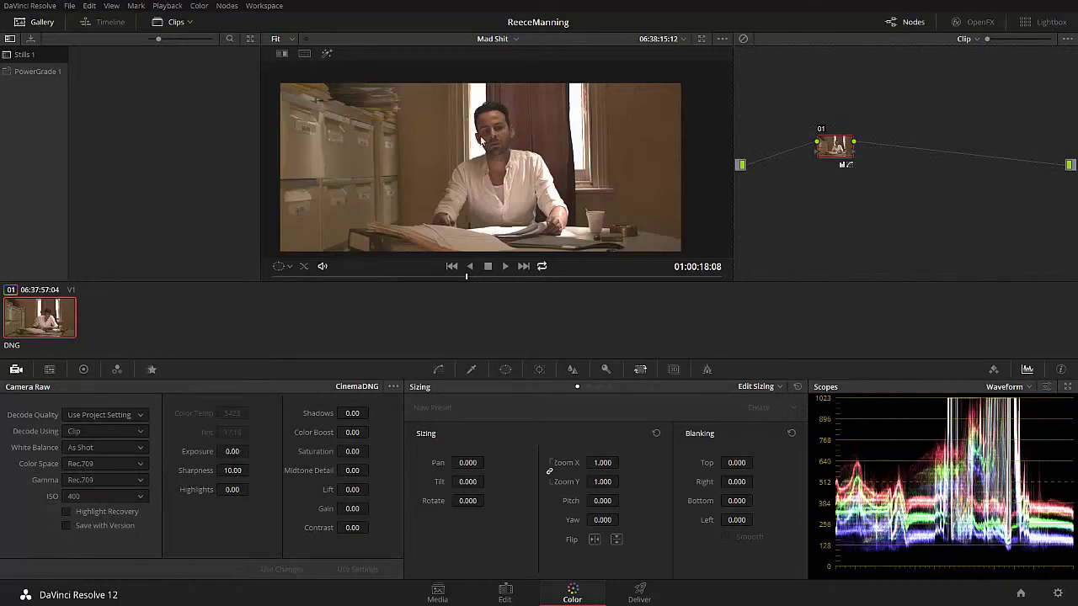
left_click(107, 497)
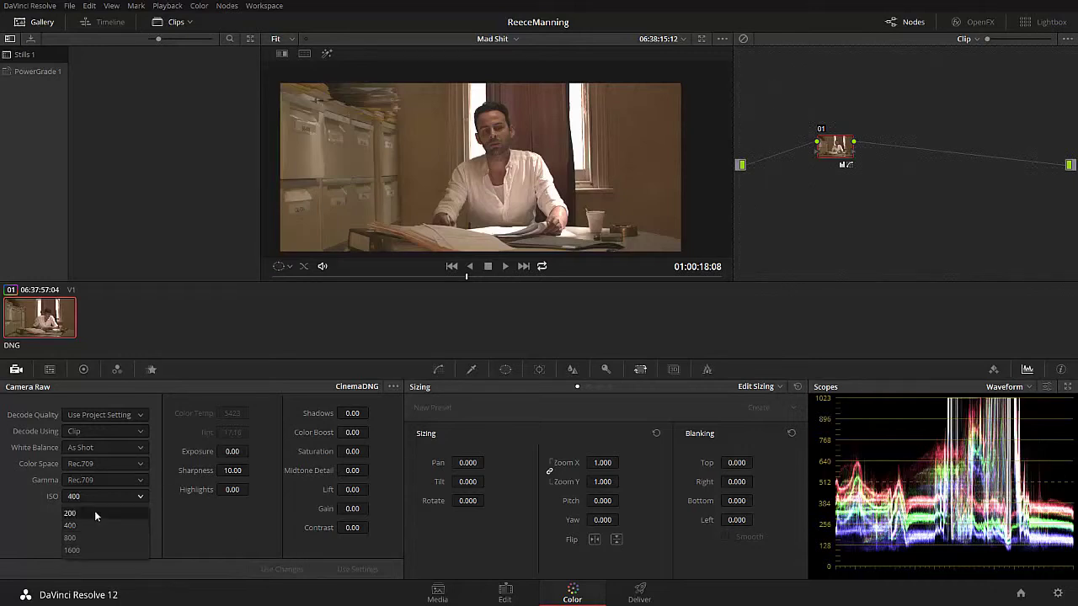
left_click(94, 512)
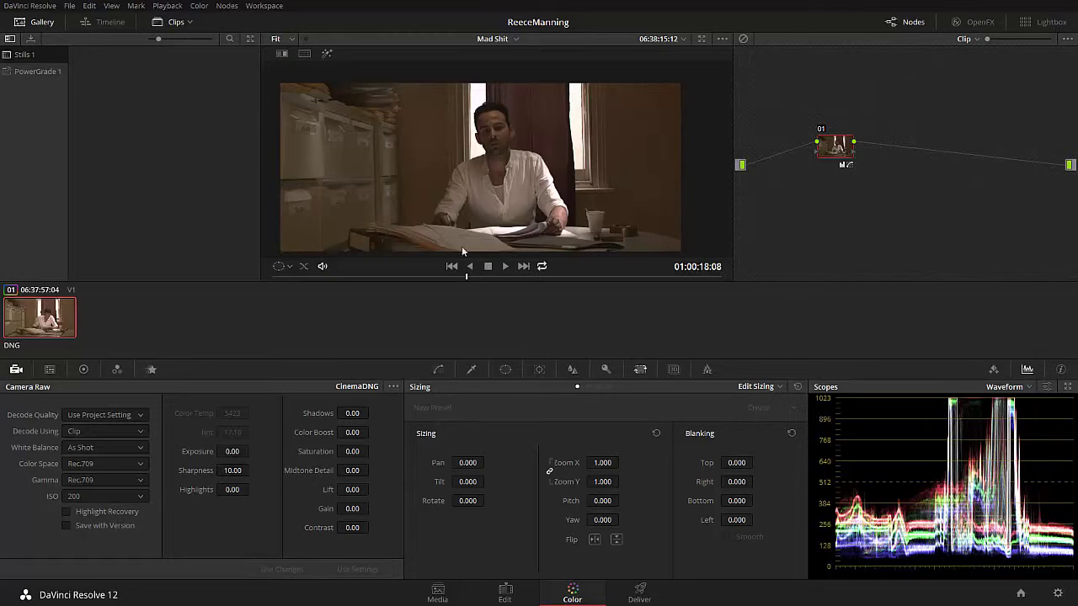
left_click(117, 497)
left_click(108, 523)
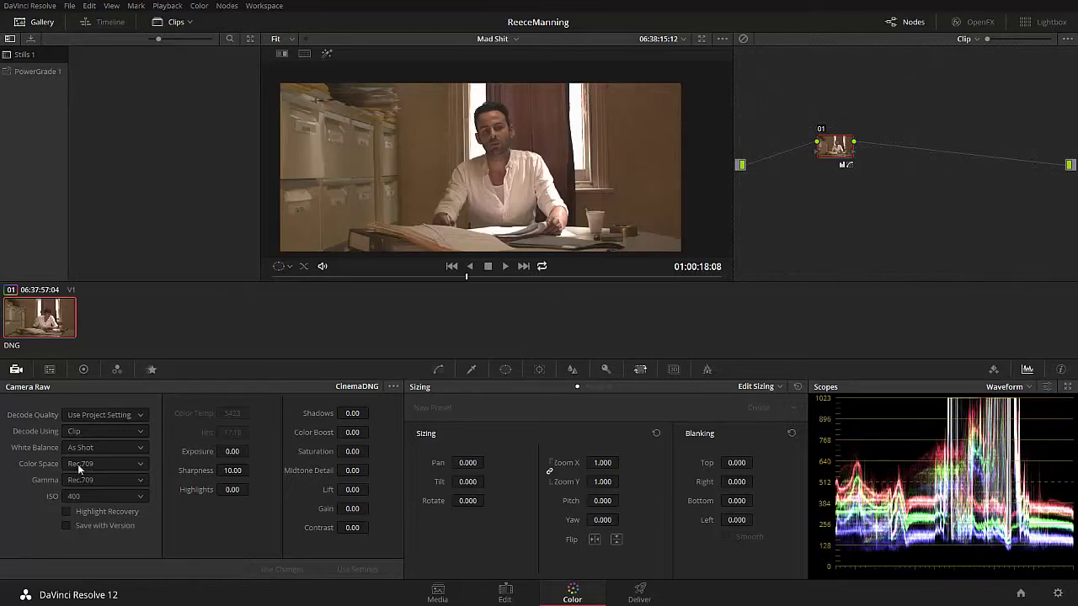
left_click(114, 462)
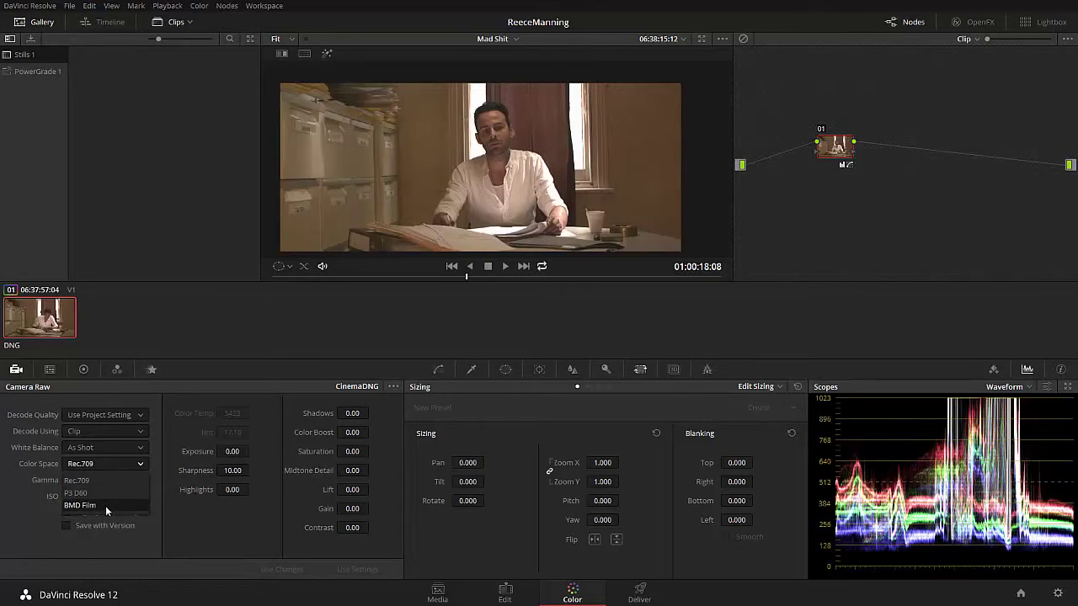
left_click(105, 505)
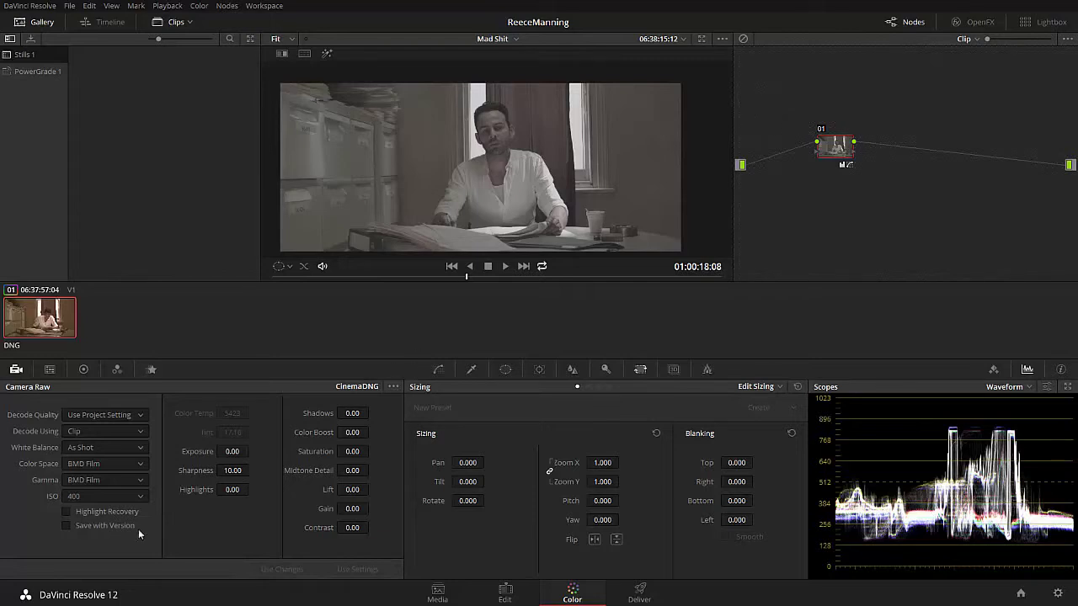
left_click(105, 462)
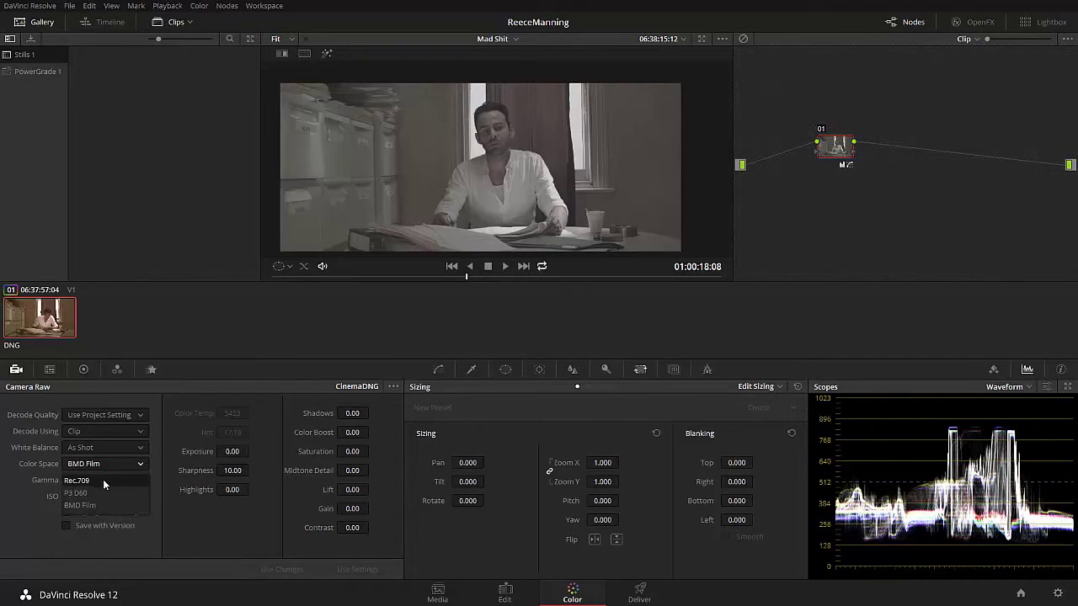
left_click(105, 481)
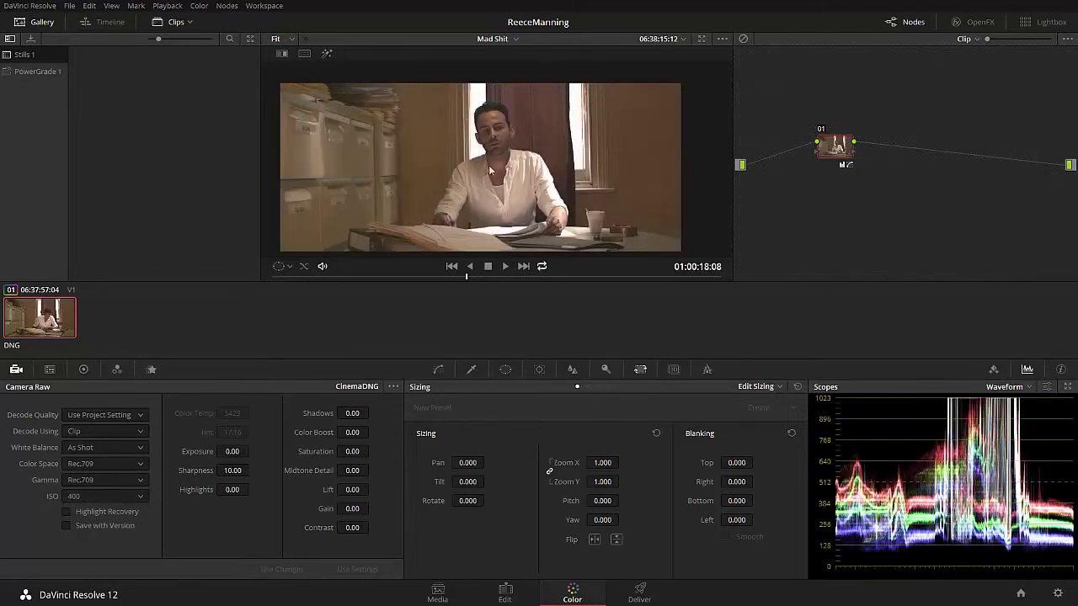
left_click(118, 464)
left_click(104, 465)
left_click(82, 371)
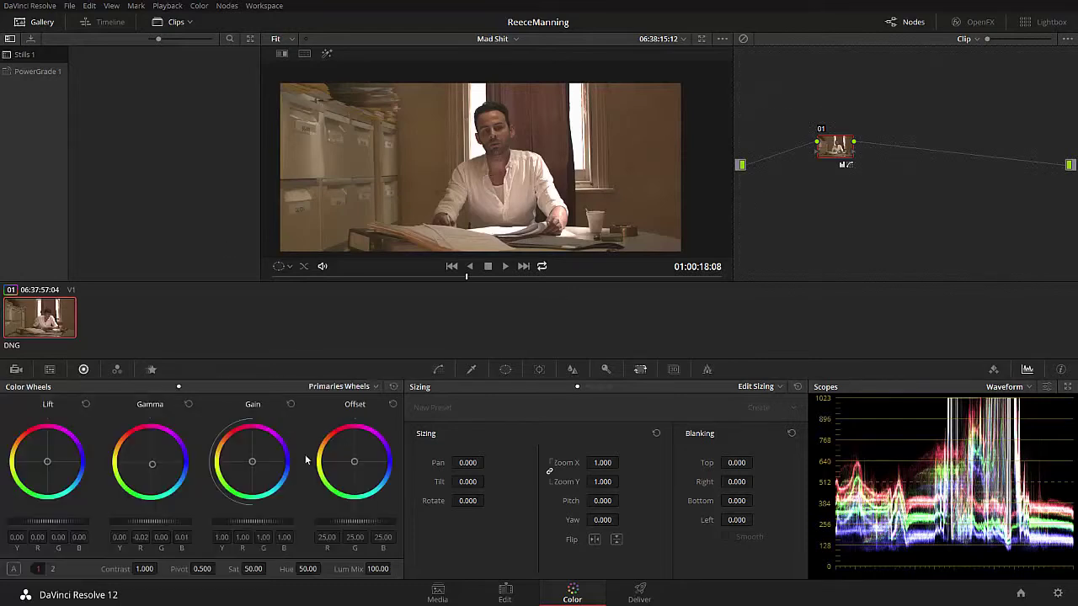
left_click(16, 369)
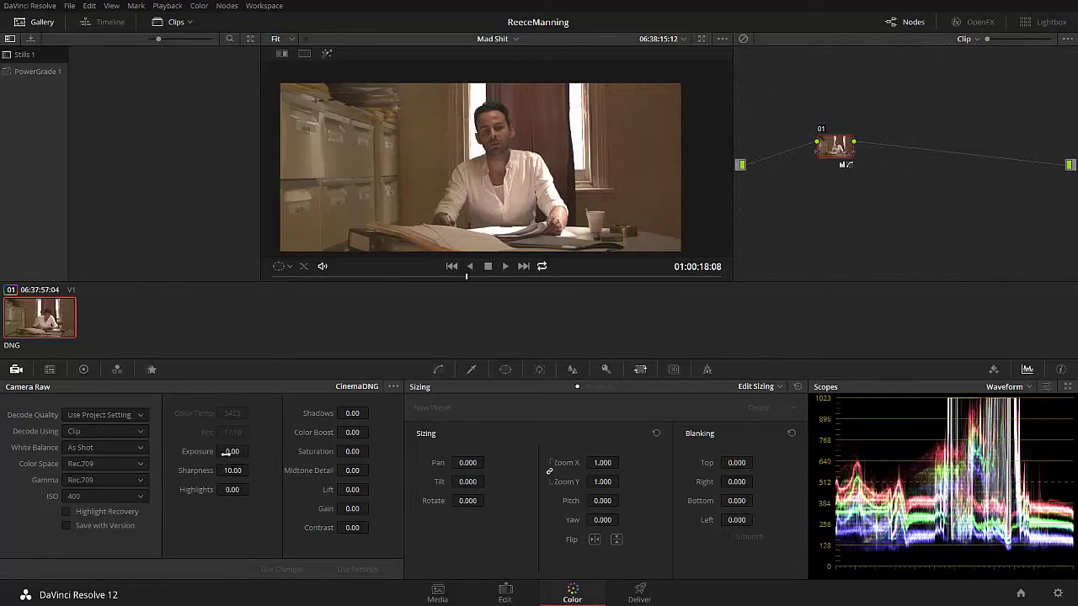
left_click(84, 368)
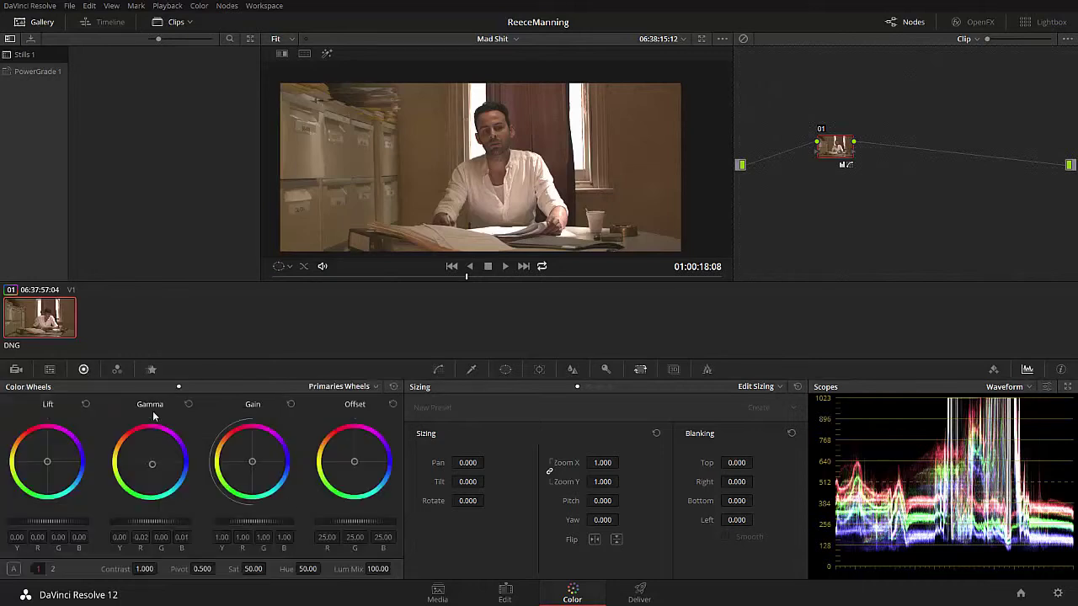
Keep ISO 400, set White Balance to Custom and switch the colour space to BMD Film.
left_click(16, 369)
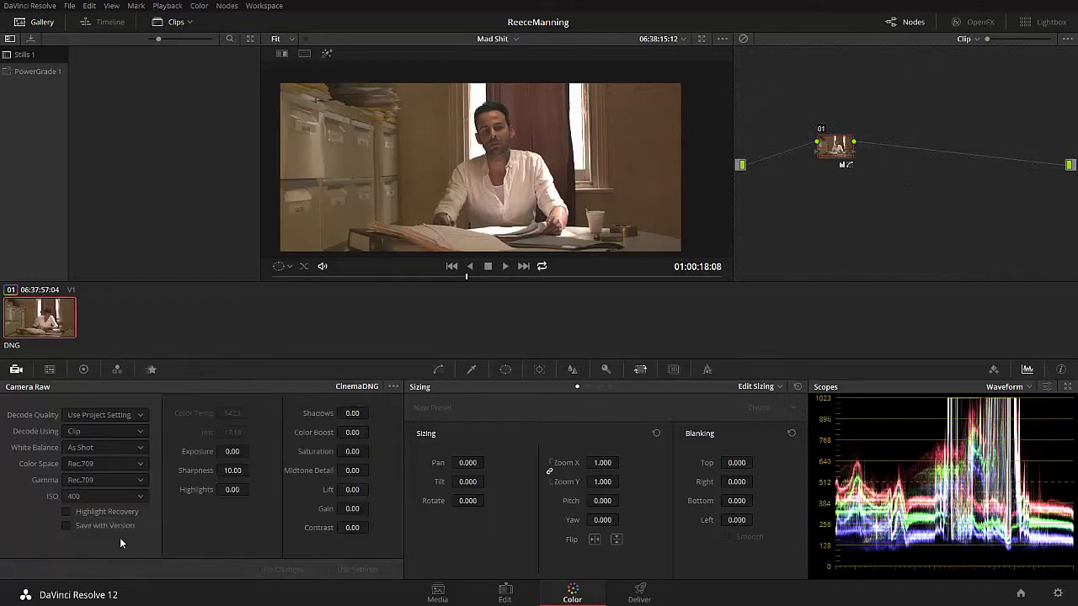
left_click(105, 495)
left_click(83, 525)
left_click(93, 447)
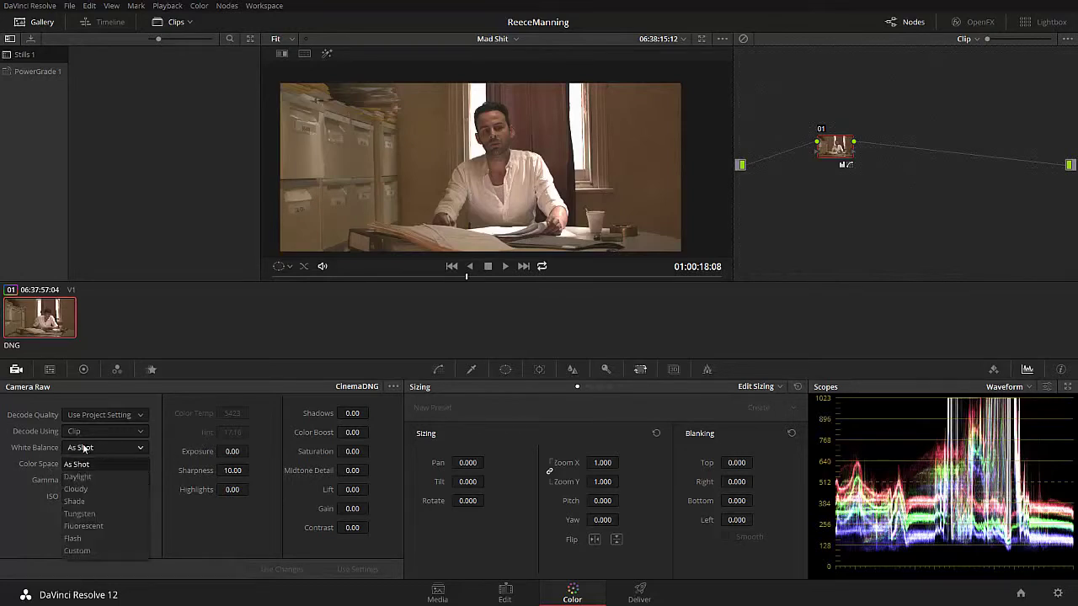
left_click(98, 551)
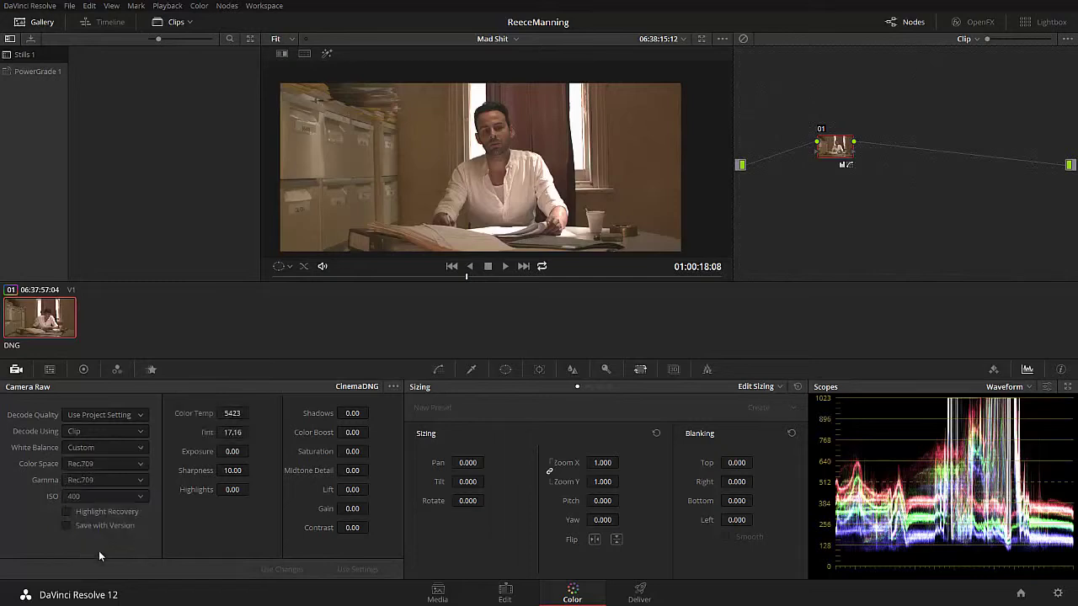
left_click(113, 463)
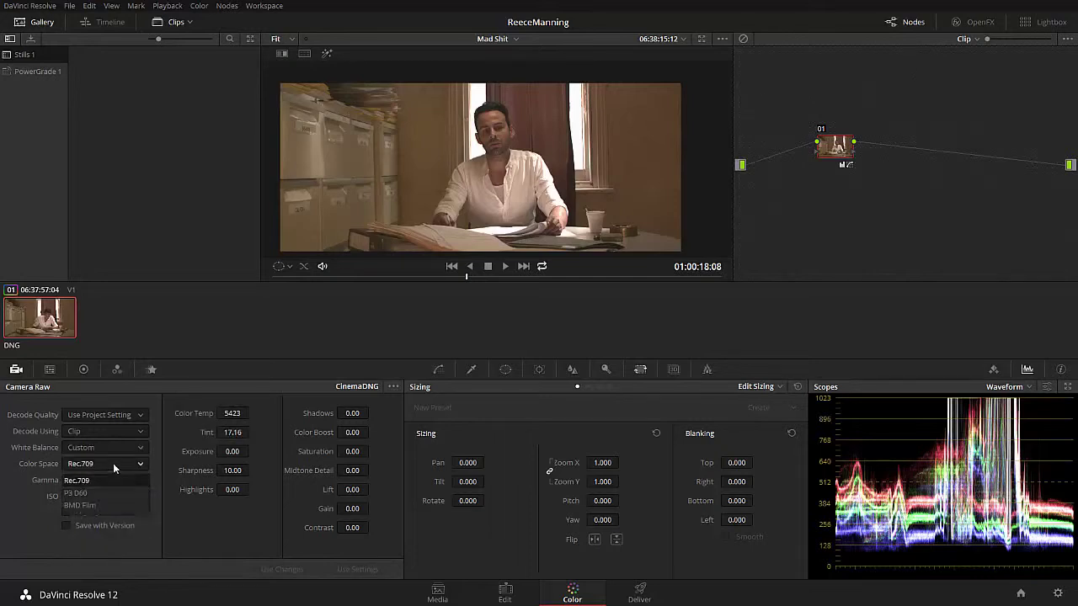
left_click(105, 506)
Try colour temperatures of 4073, about 3633, then 5713.
double_click(232, 413)
type("4073")
key("Return")
left_click_drag(252, 413, 281, 416)
double_click(224, 413)
type("5713")
key("Return")
Settle the colour temperature at 5613 after trying 4003 and about 4963.
double_click(224, 414)
type("4003")
key("Return")
left_click_drag(251, 413, 213, 415)
double_click(232, 413)
type("5613")
key("Return")
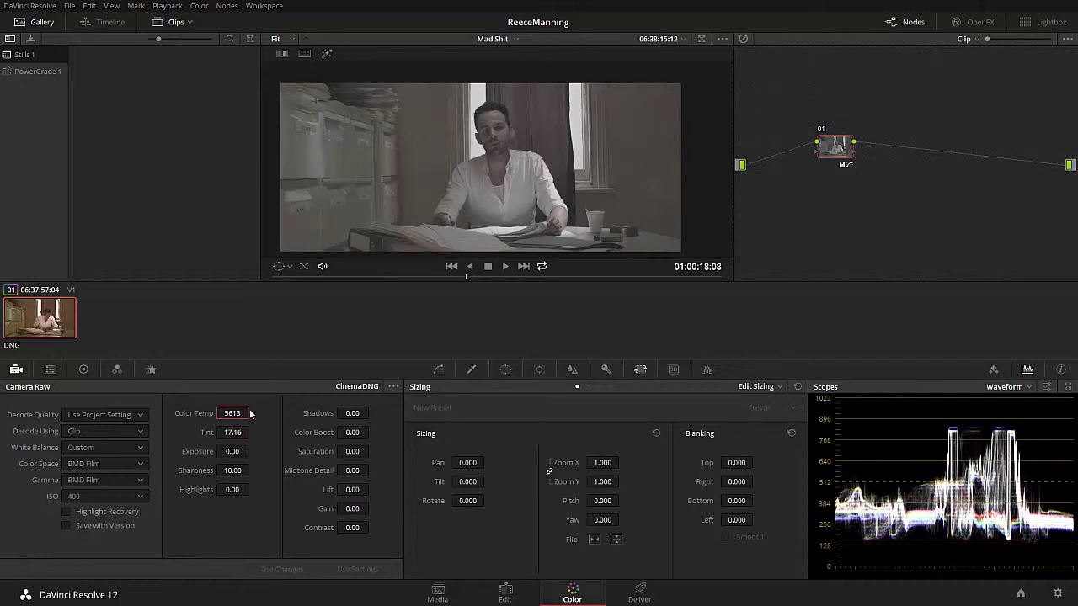
left_click(110, 465)
Return the colour space to Rec.709, set colour temperature to 5600 and zero the tint.
left_click(108, 481)
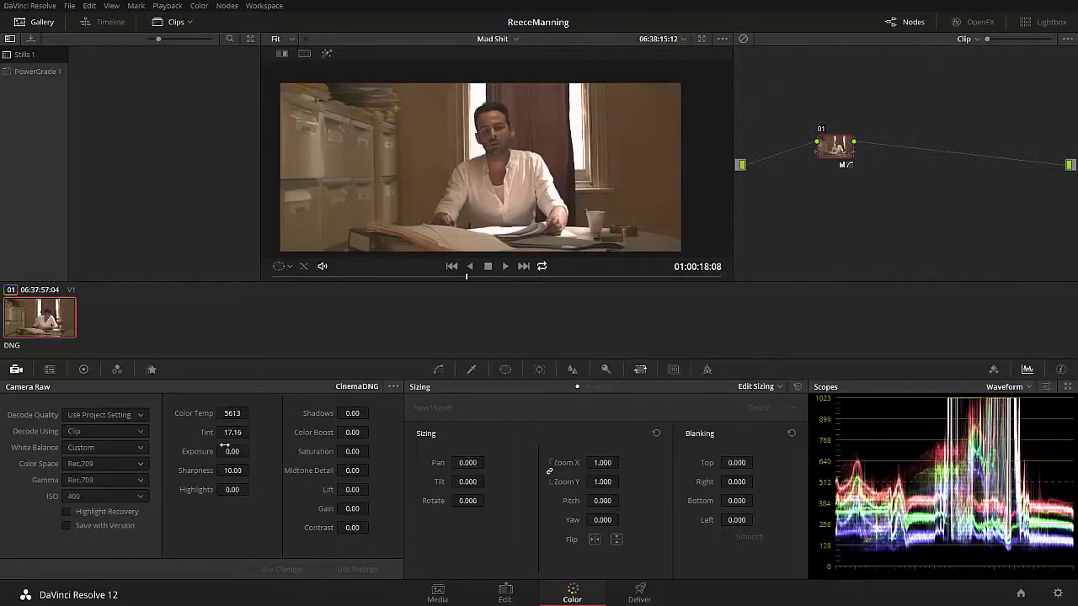
left_click_drag(231, 413, 252, 413)
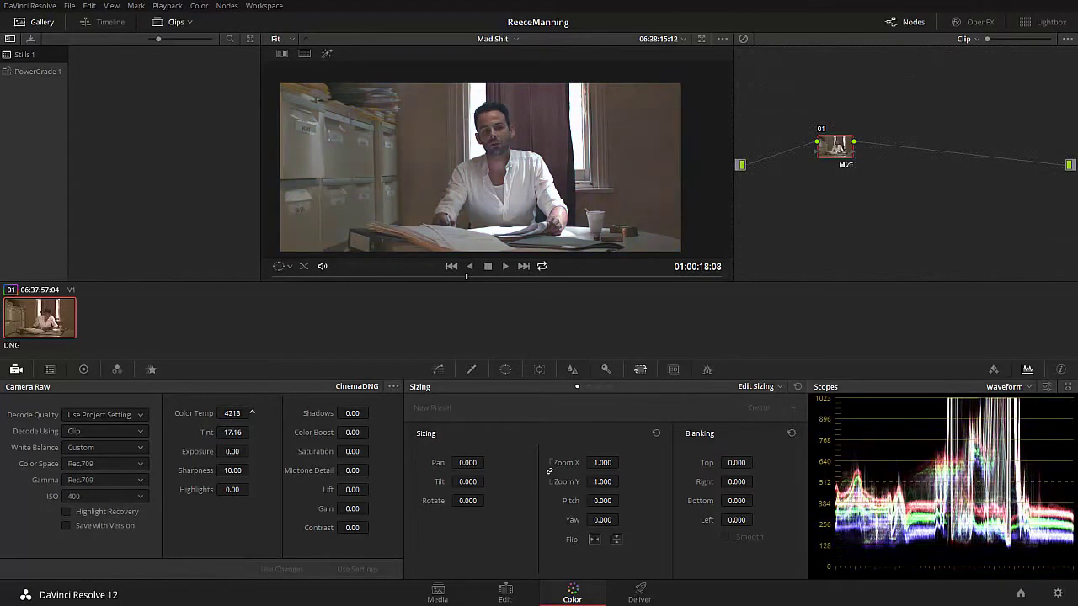
left_click(233, 413)
type("5600")
key("Return")
left_click(241, 432)
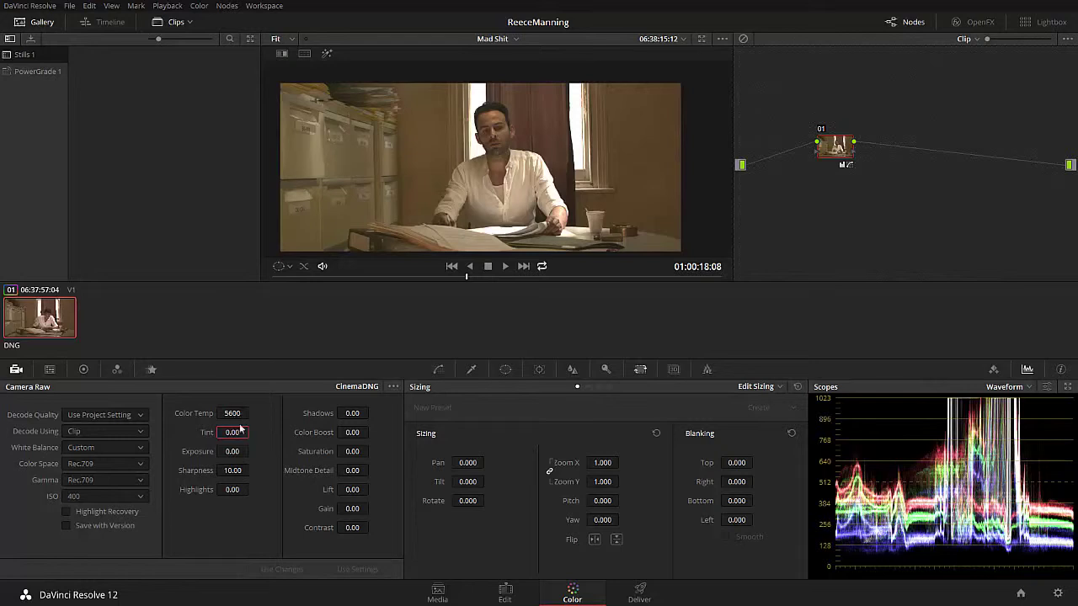
Lower the colour temperature to 3600, then settle it at 3800.
left_click(232, 414)
double_click(233, 414)
type("3600")
key("Return")
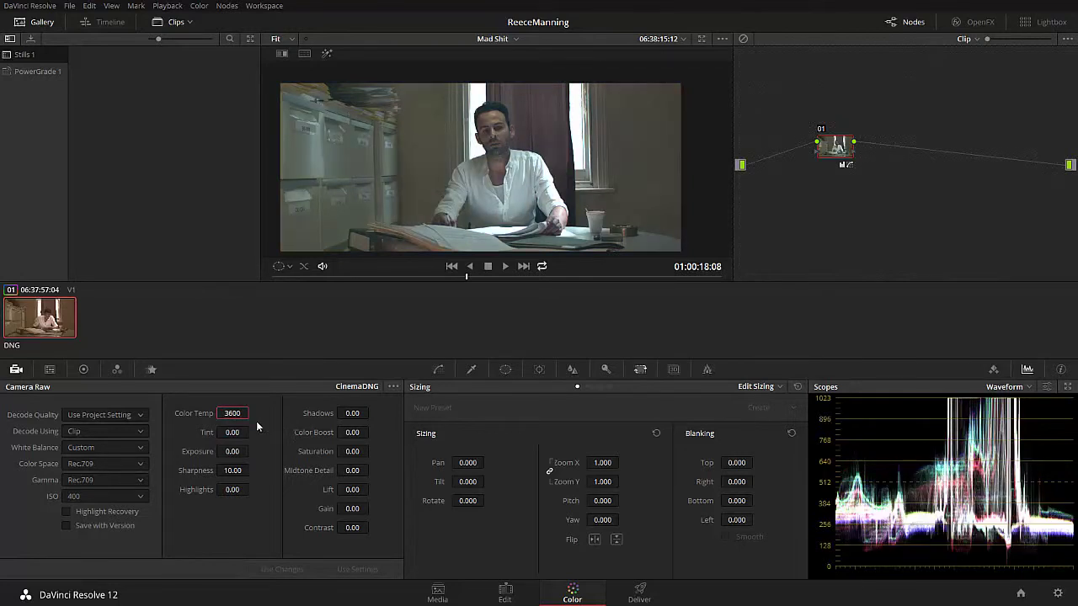
key("Return")
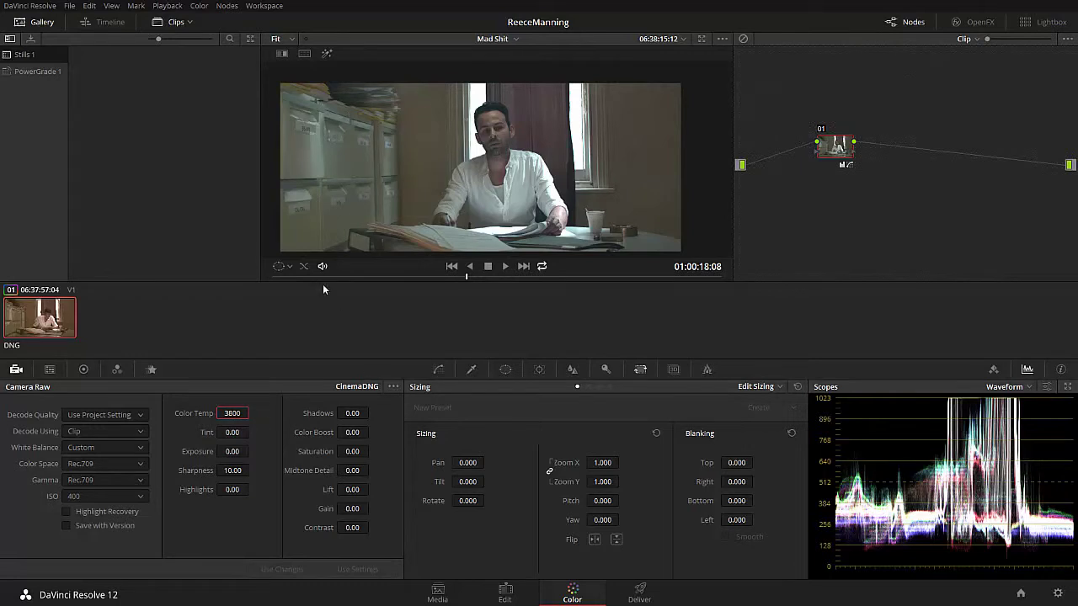
Test a tint push, reset tint to 0, then sweep colour temperature from 2000 upward.
left_click_drag(233, 431, 245, 431)
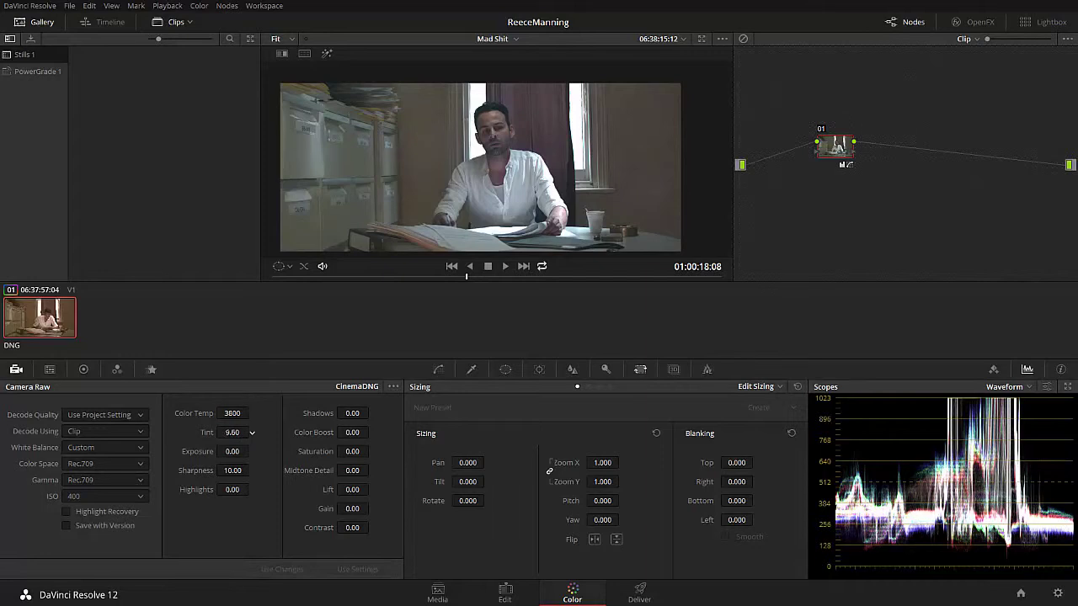
left_click(233, 432)
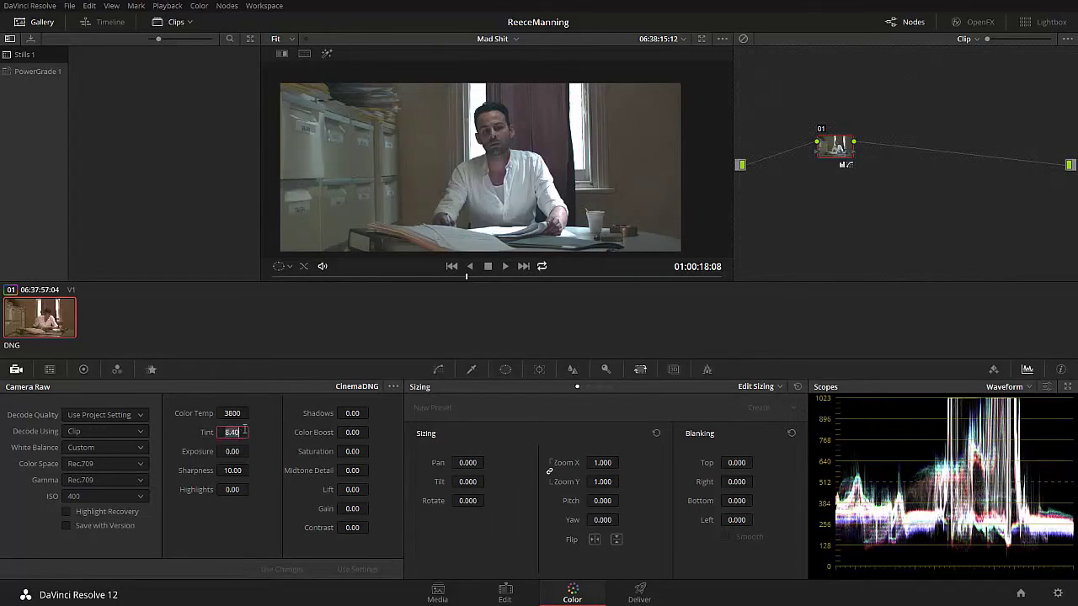
type("0")
key("Return")
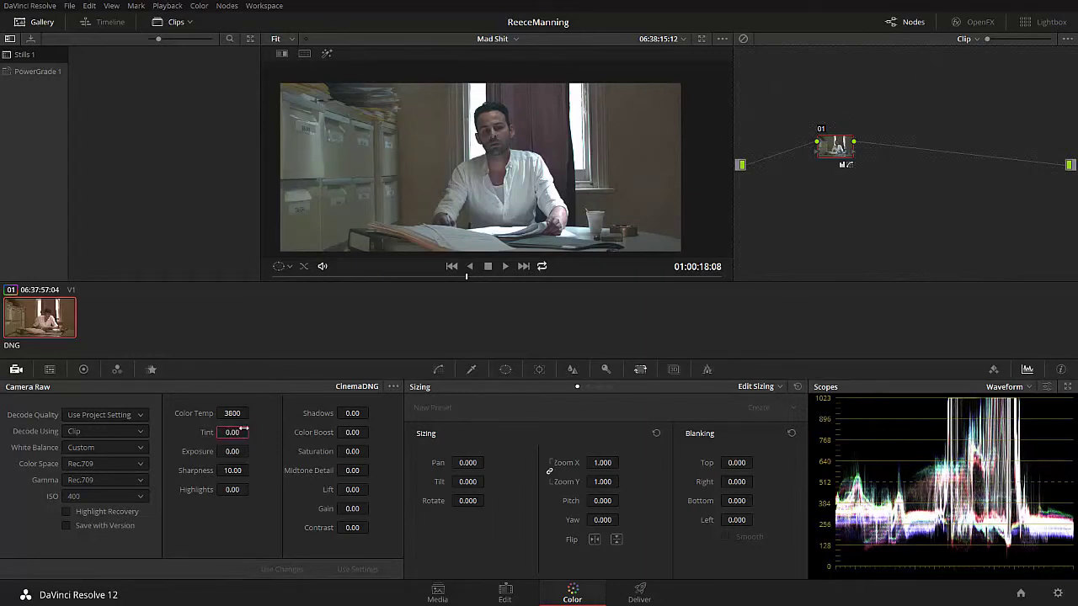
left_click_drag(233, 413, 177, 414)
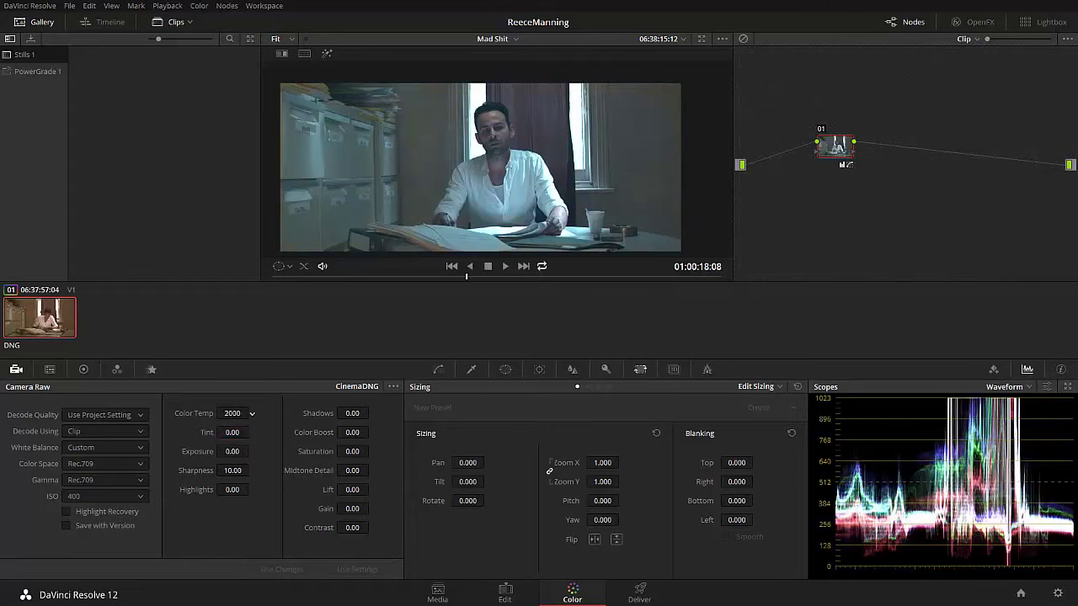
mouse_move(252, 413)
left_mouse_down()
mouse_move(233, 432)
mouse_move(232, 421)
mouse_move(232, 459)
mouse_move(252, 414)
left_mouse_up()
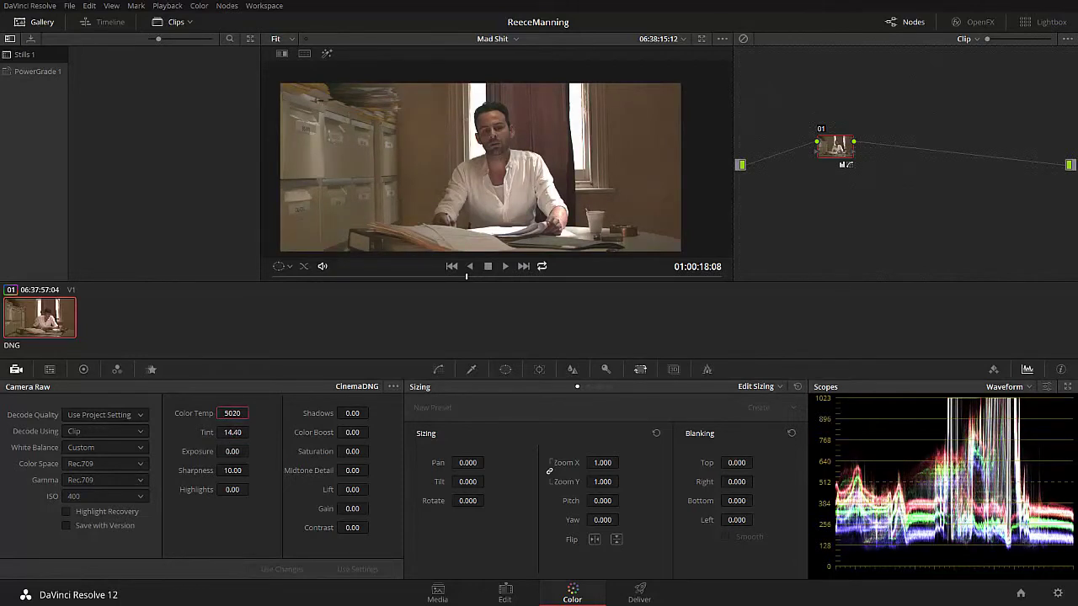
Test a strong magenta tint, reset it to 0, then raise tint to about 26.70.
double_click(233, 432)
type("0.")
key("Escape")
mouse_move(233, 432)
left_mouse_down()
mouse_move(221, 432)
mouse_move(251, 432)
left_mouse_up()
left_click(244, 432)
type("00")
key("Return")
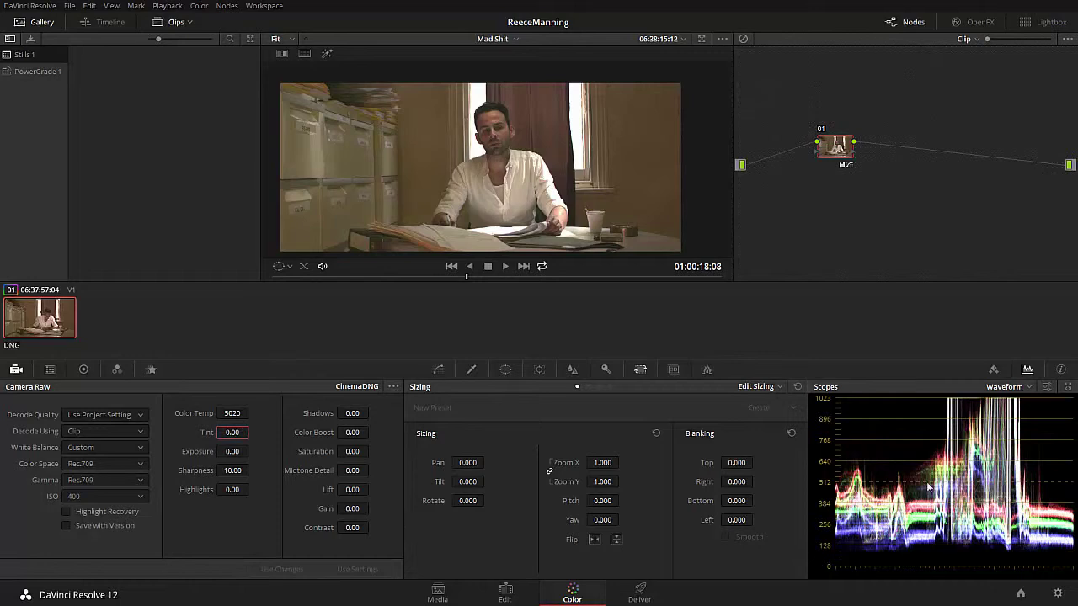
left_click_drag(240, 432, 252, 433)
Enter 3800 for colour temperature and scroll the tint down to 2.60.
left_click(234, 413)
type("3800")
scroll(252, 432, "down", 5)
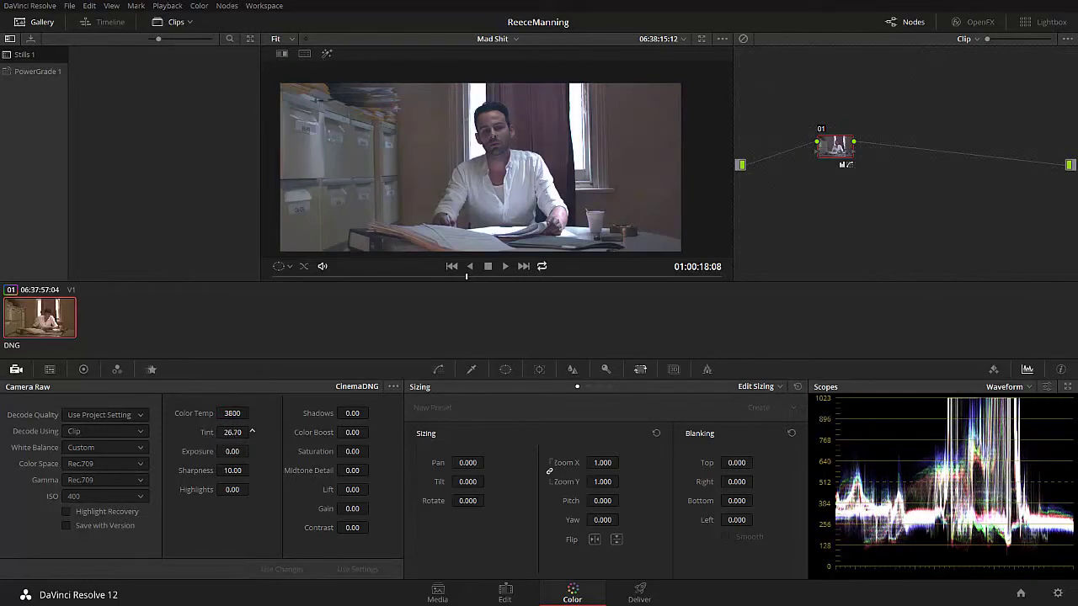
scroll(252, 432, "down", 2)
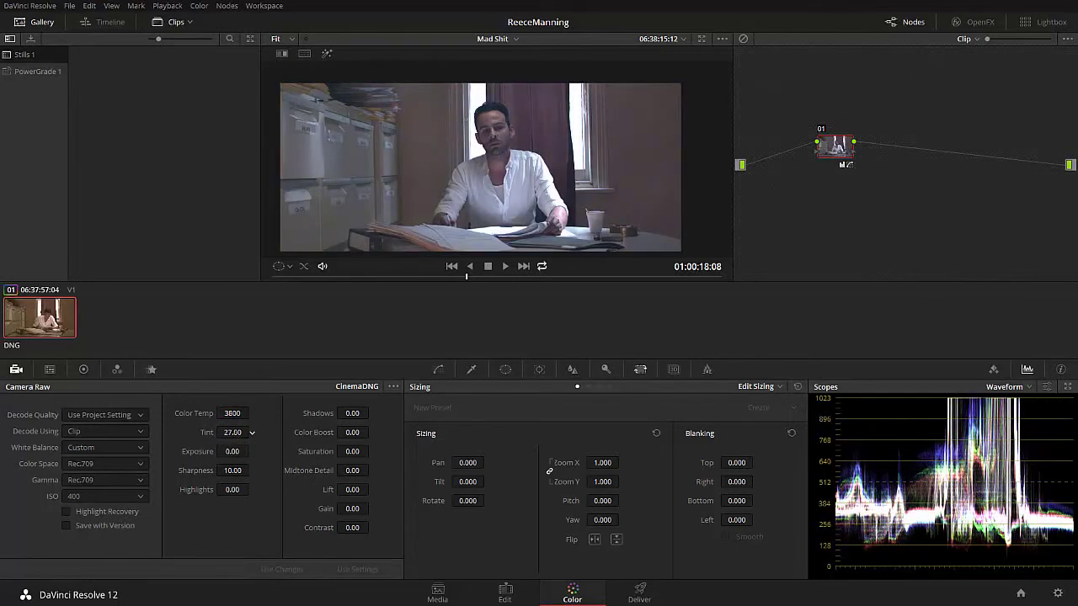
scroll(252, 432, "down", 10)
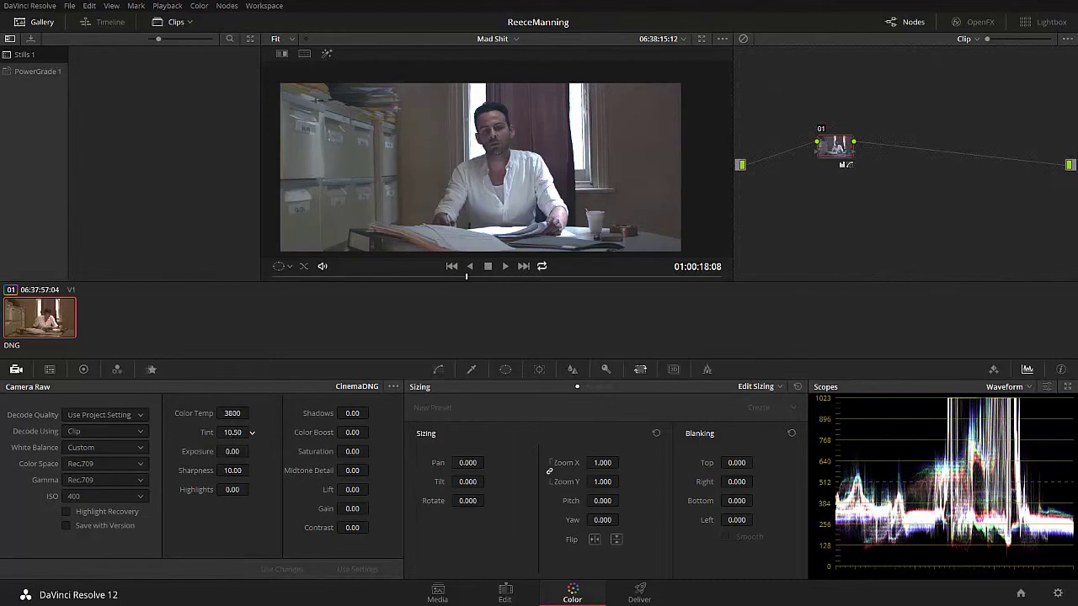
scroll(252, 432, "up", 5)
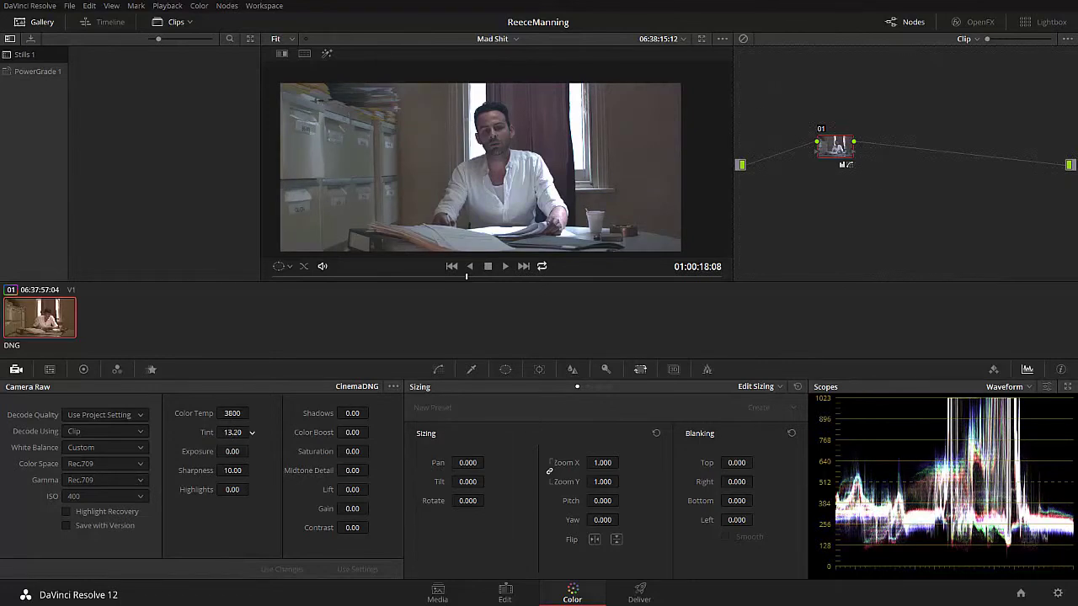
scroll(252, 431, "up", 8)
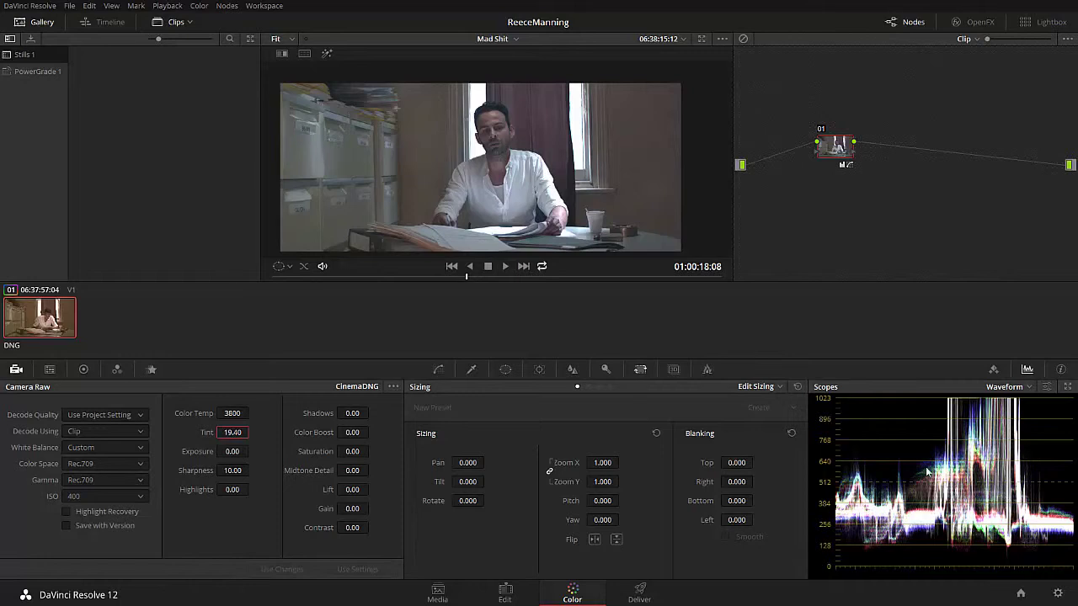
scroll(252, 433, "down", 10)
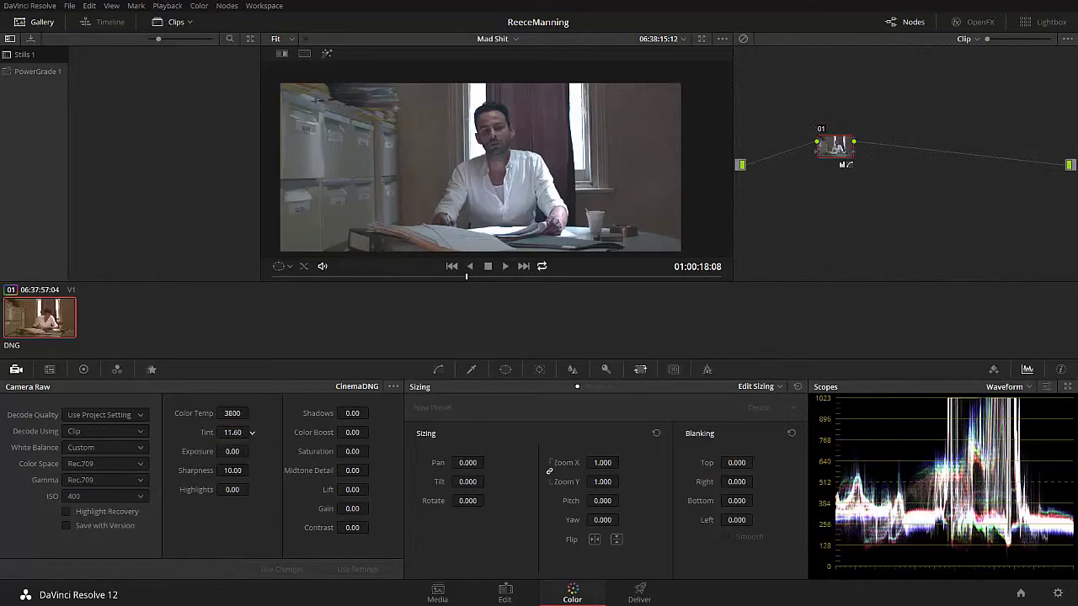
scroll(252, 432, "down", 2)
scroll(252, 432, "up", 3)
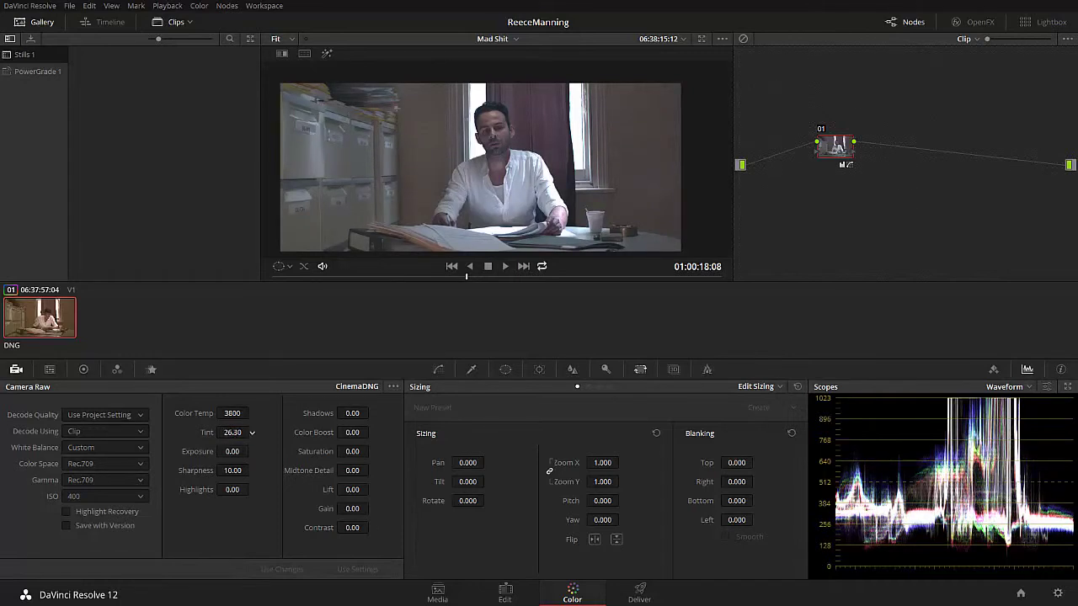
scroll(252, 432, "down", 5)
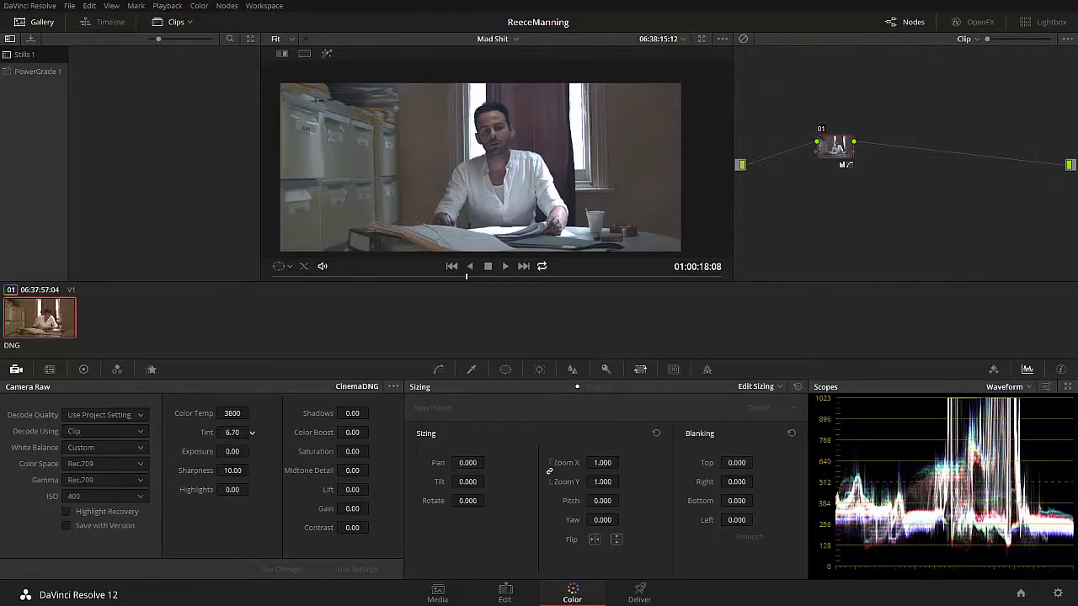
scroll(252, 431, "down", 3)
scroll(252, 431, "down", 4)
scroll(251, 431, "up", 3)
scroll(251, 432, "down", 10)
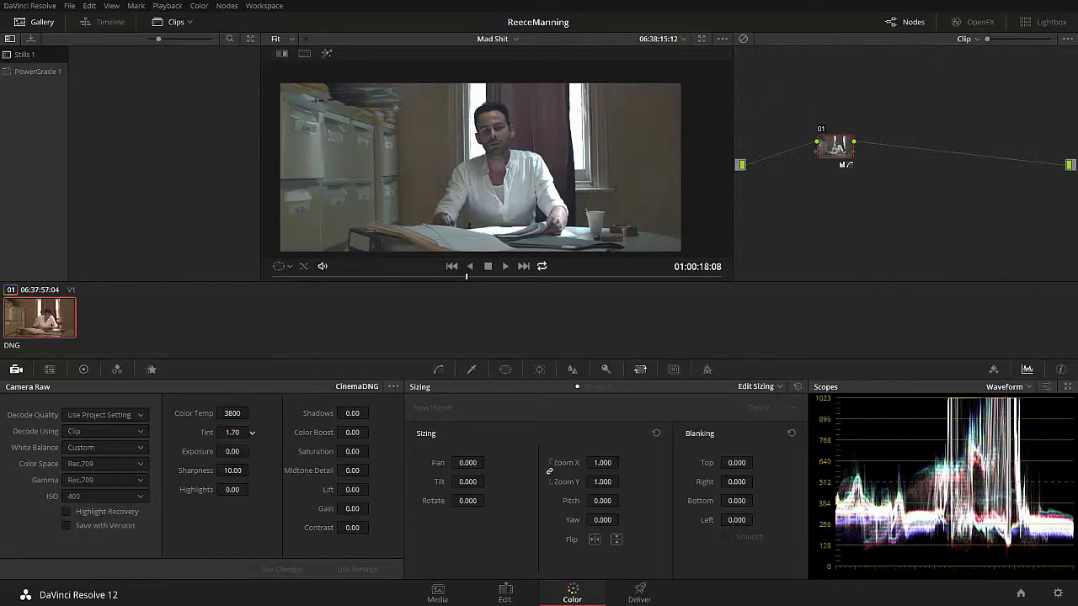
scroll(252, 432, "up", 9)
At a later frame, decode in BMD Film colour space, testing Highlights -100 before resetting to 0.
left_click_drag(472, 276, 412, 277)
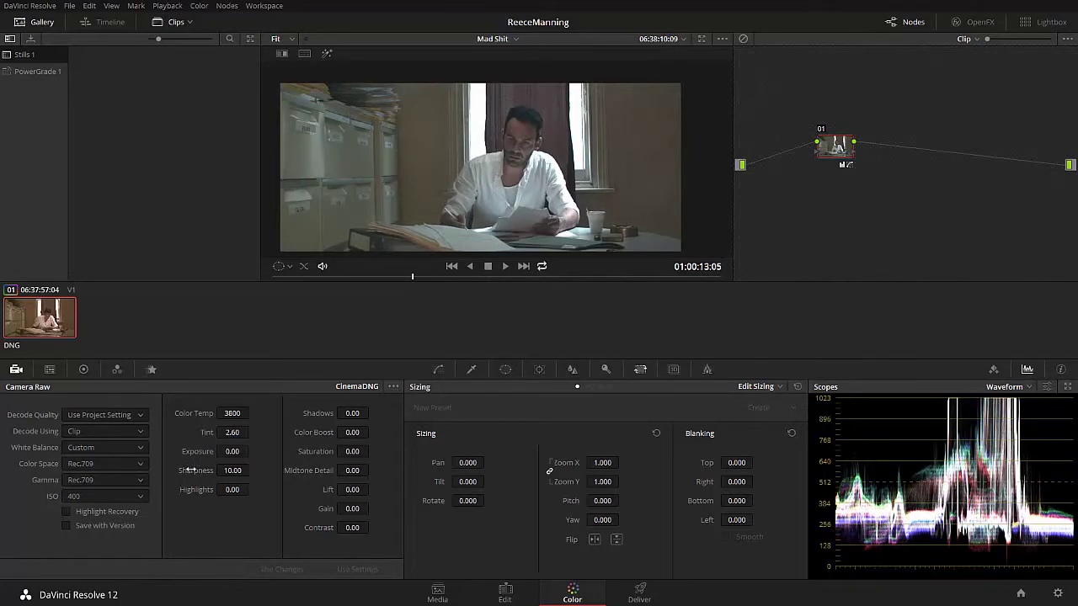
left_click(84, 464)
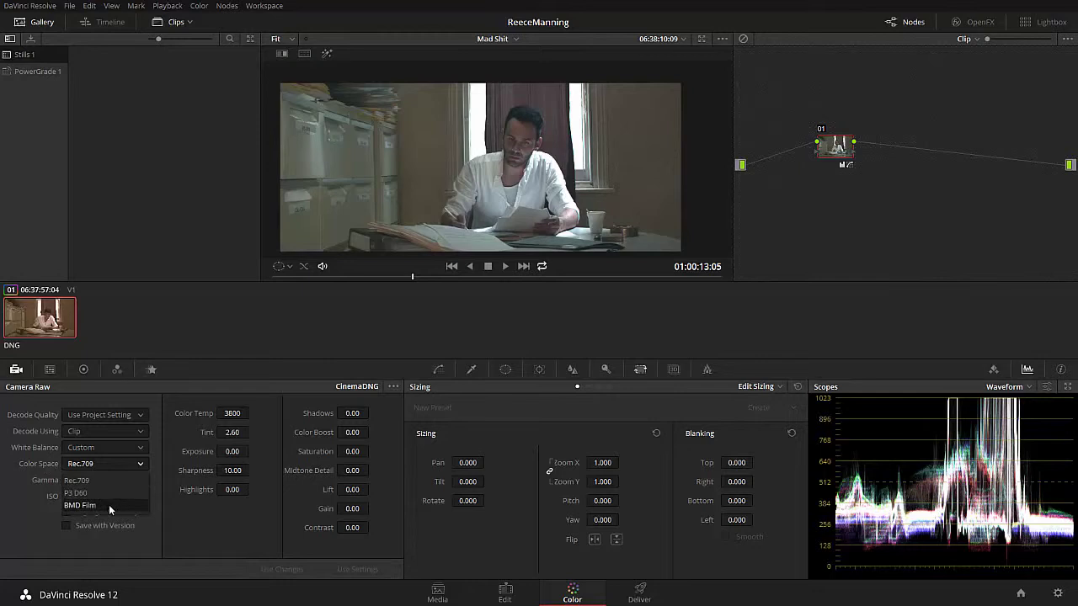
left_click(109, 505)
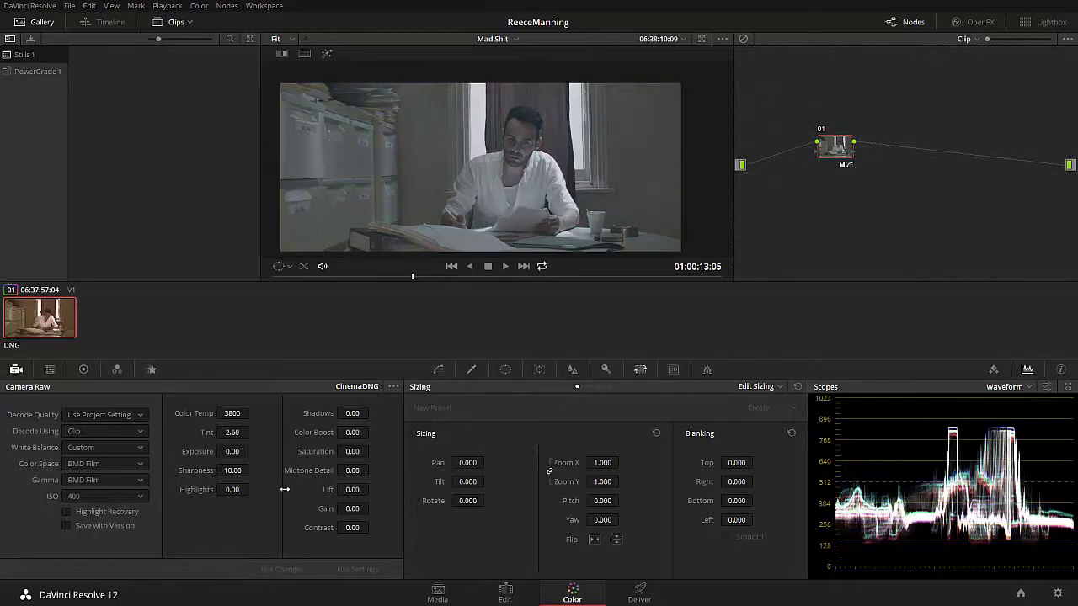
left_click_drag(232, 489, 211, 489)
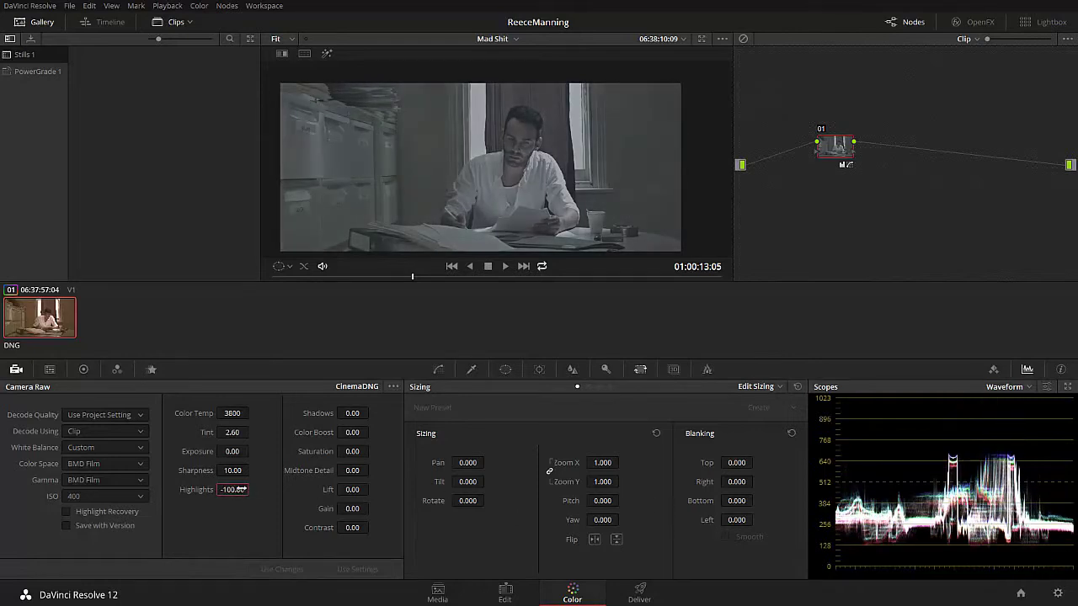
key("ctrl+a")
type("0")
key("Return")
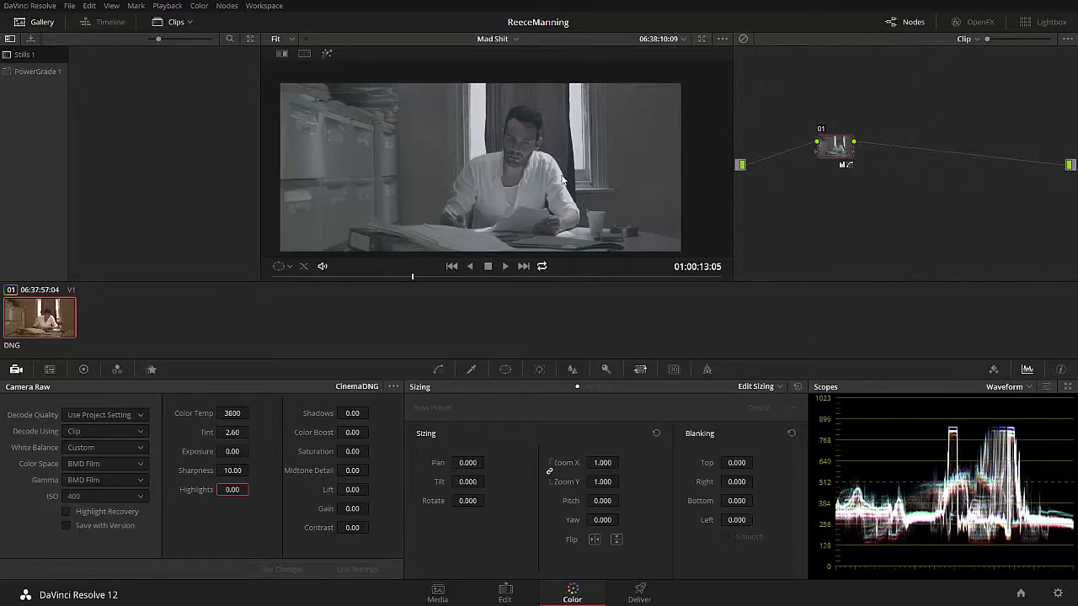
Compare ISO 200 with Highlights -100, then restore Highlights 0 and ISO 400.
left_click(98, 497)
left_click(93, 510)
double_click(228, 494)
type("-100")
key("Return")
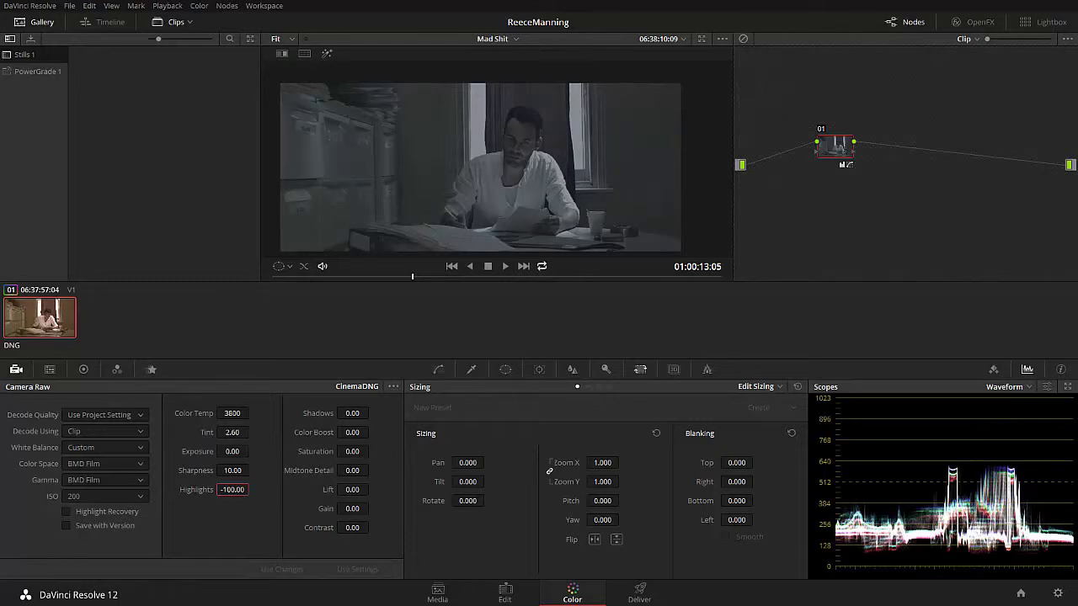
double_click(223, 489)
type("0")
key("Return")
left_click(116, 494)
left_click(104, 526)
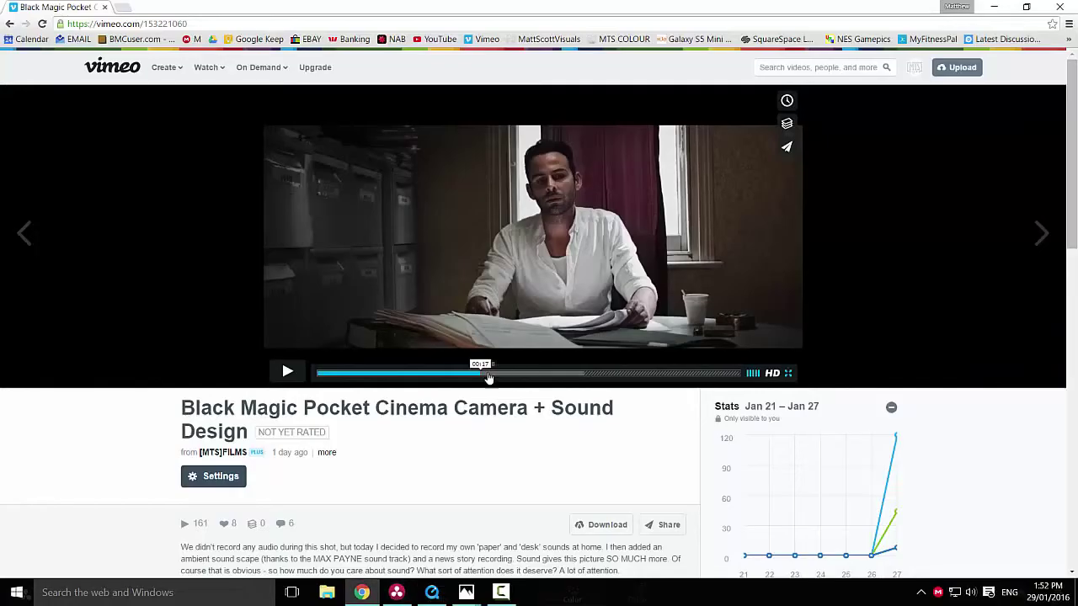
mouse_move(481, 373)
left_mouse_down()
mouse_move(549, 373)
mouse_move(464, 379)
left_mouse_up()
key("space")
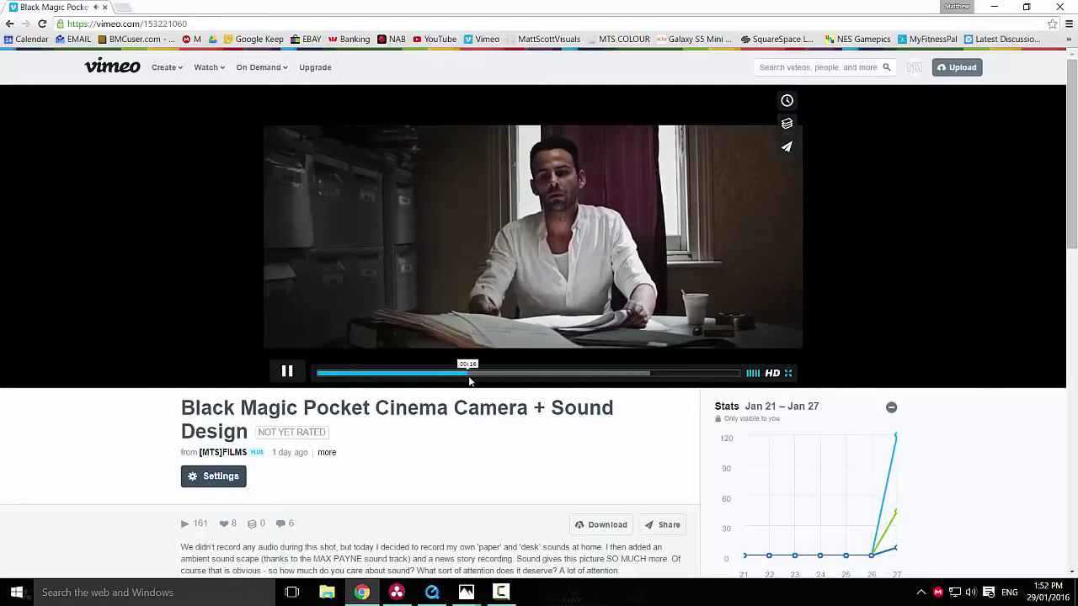
key("space")
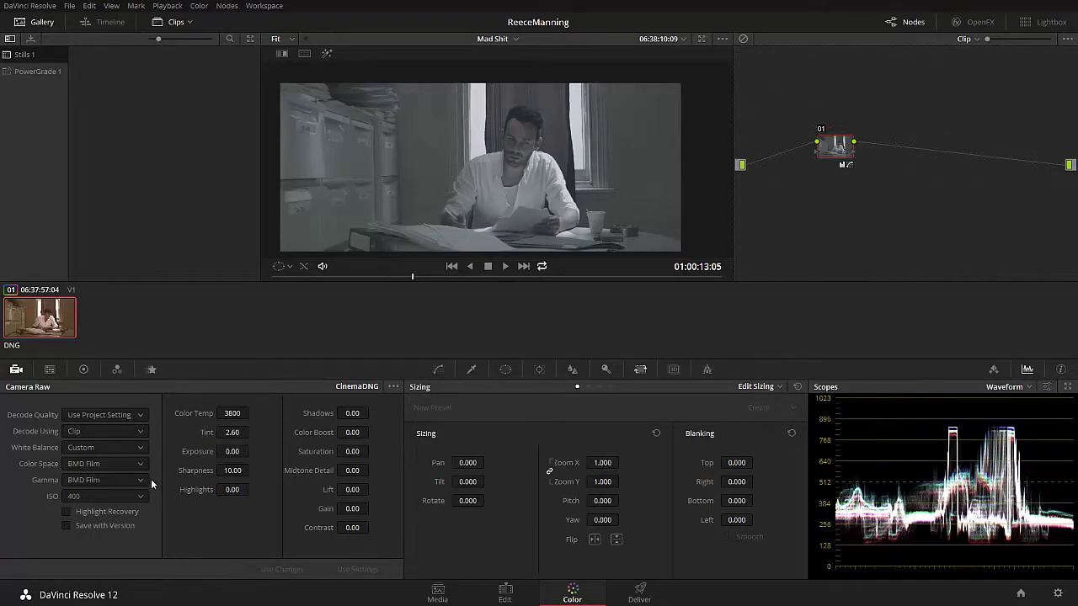
Test darker raw highlights, then reset Highlights to 0.
mouse_move(232, 490)
left_mouse_down()
mouse_move(202, 490)
mouse_move(251, 494)
left_mouse_up()
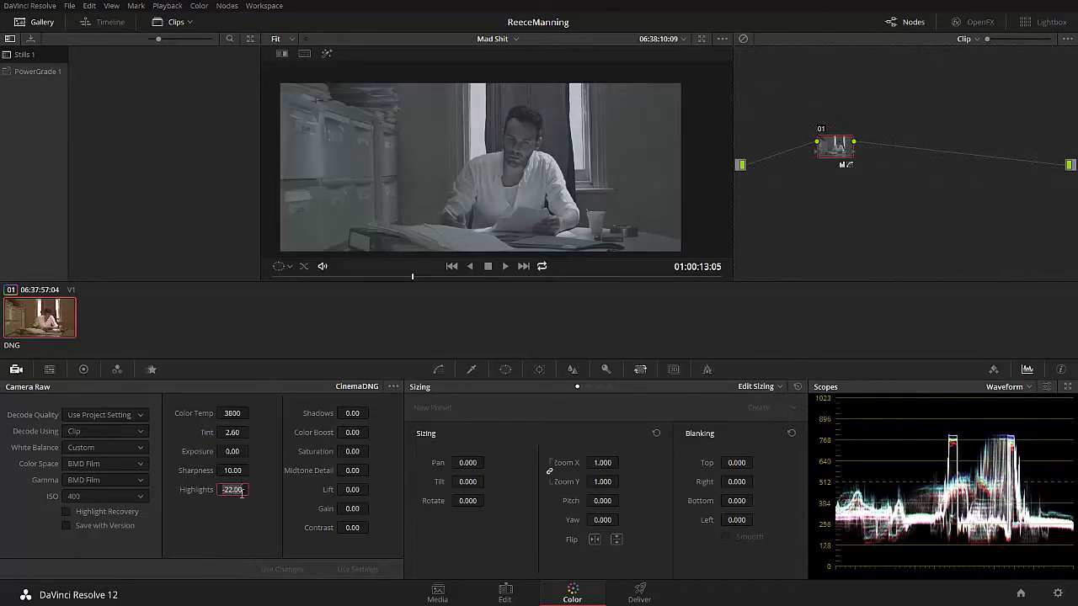
type("0")
key("Return")
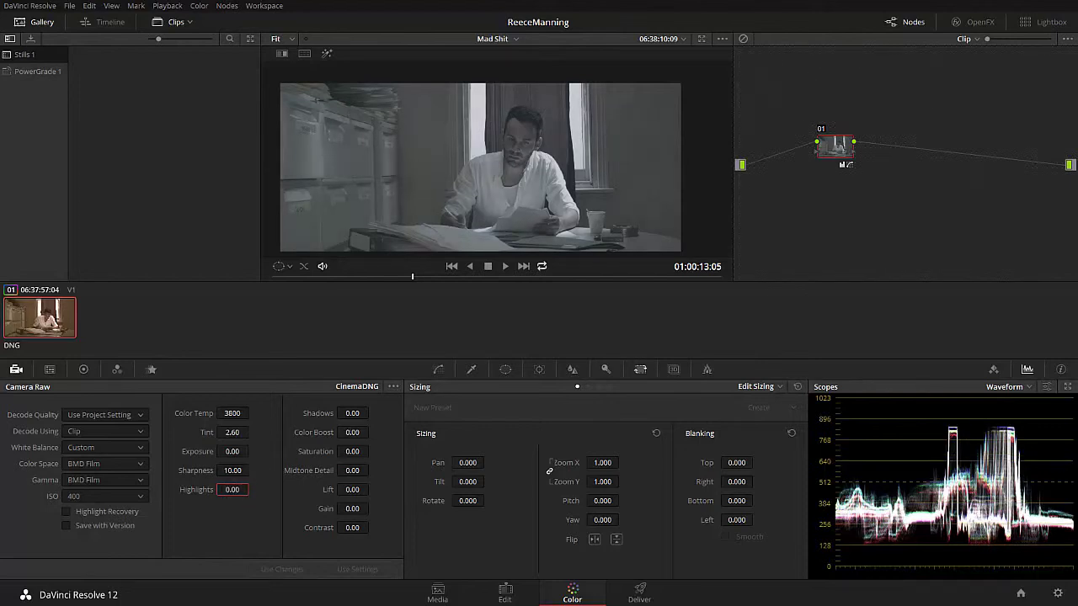
Set raw Sharpness to 0 and move node 01 up and left in the node graph.
left_click(234, 473)
type("0")
key("Return")
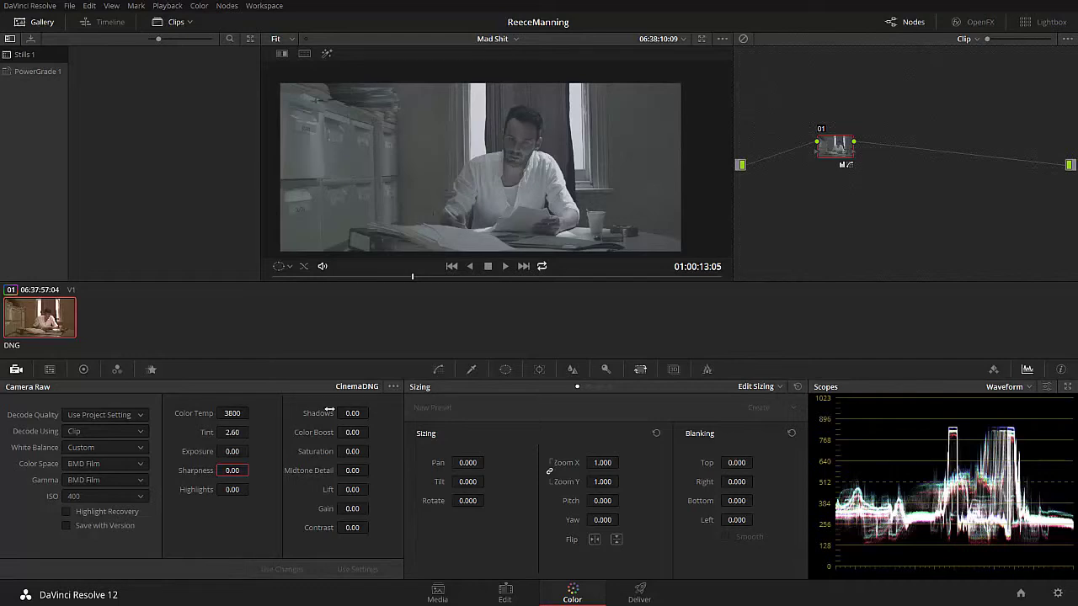
left_click_drag(201, 471, 210, 471)
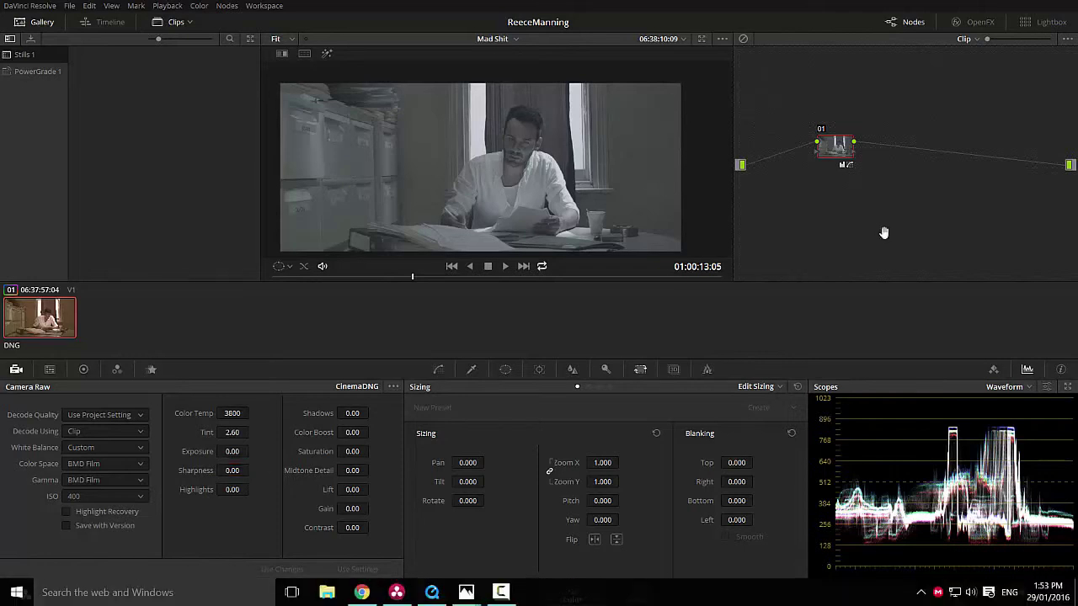
left_click_drag(838, 148, 793, 85)
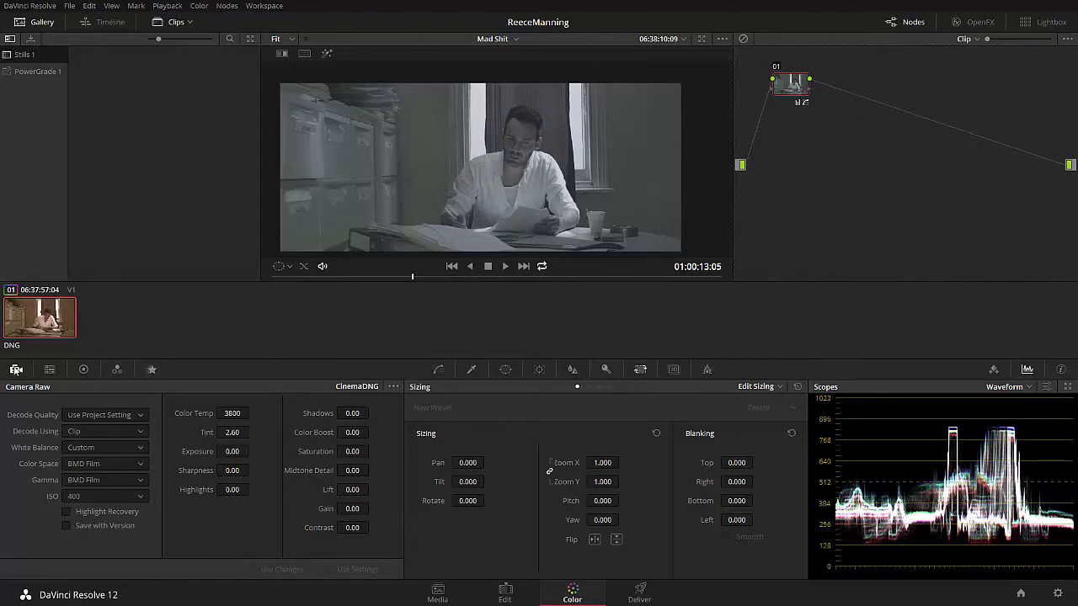
Experiment with several custom curve points, then delete them all to straighten the curve.
left_click(84, 369)
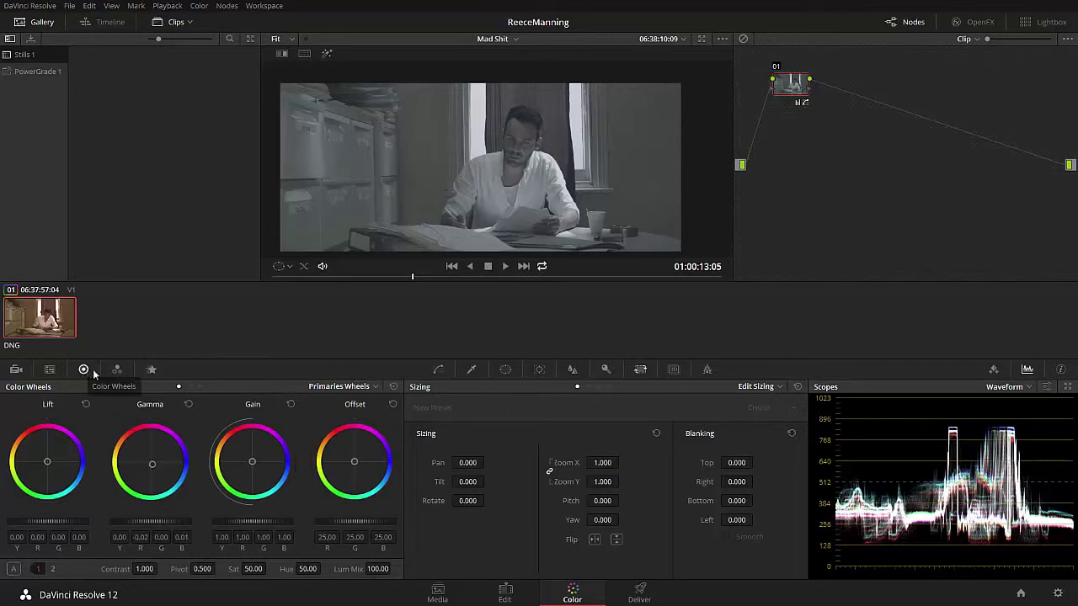
left_click(437, 371)
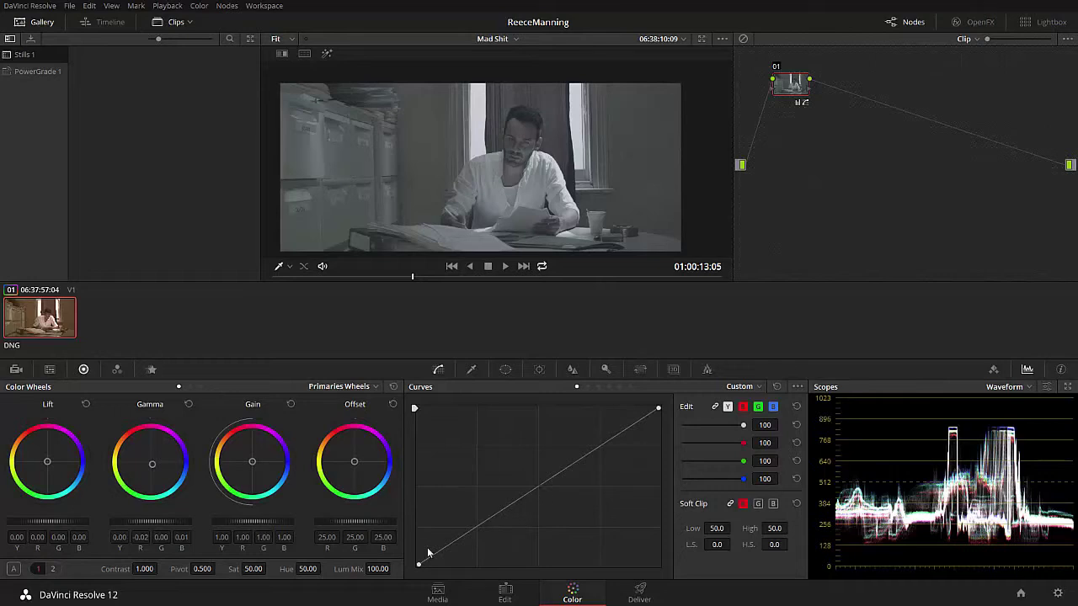
left_click_drag(421, 565, 409, 542)
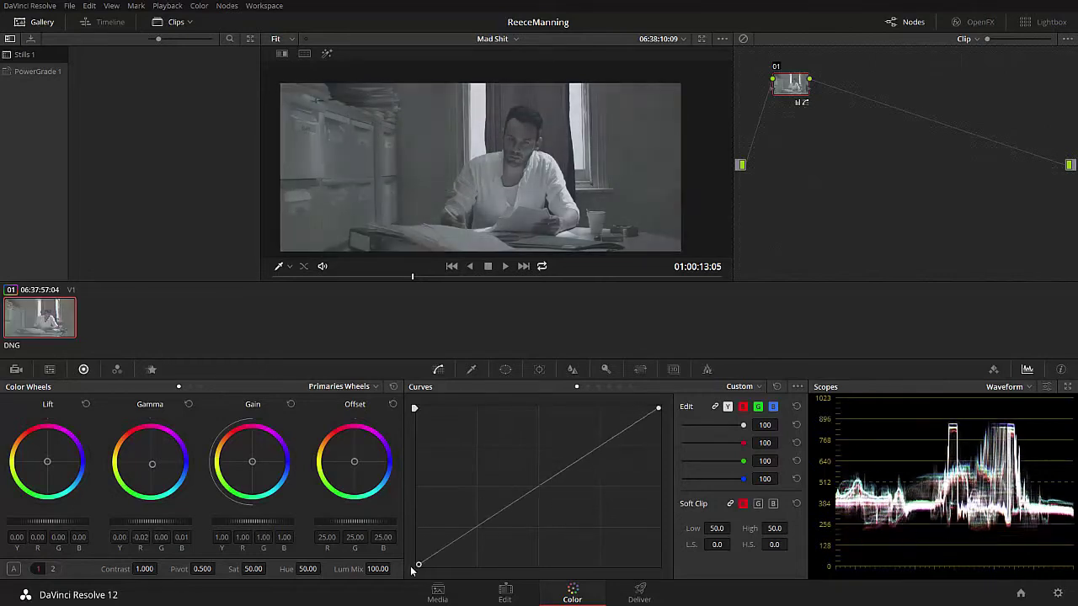
mouse_move(658, 410)
left_mouse_down()
mouse_move(657, 440)
mouse_move(658, 409)
left_mouse_up()
left_click_drag(591, 451, 526, 496)
left_click_drag(480, 526, 464, 544)
mouse_move(480, 502)
left_mouse_down()
mouse_move(498, 527)
mouse_move(495, 512)
left_mouse_up()
right_click(495, 512)
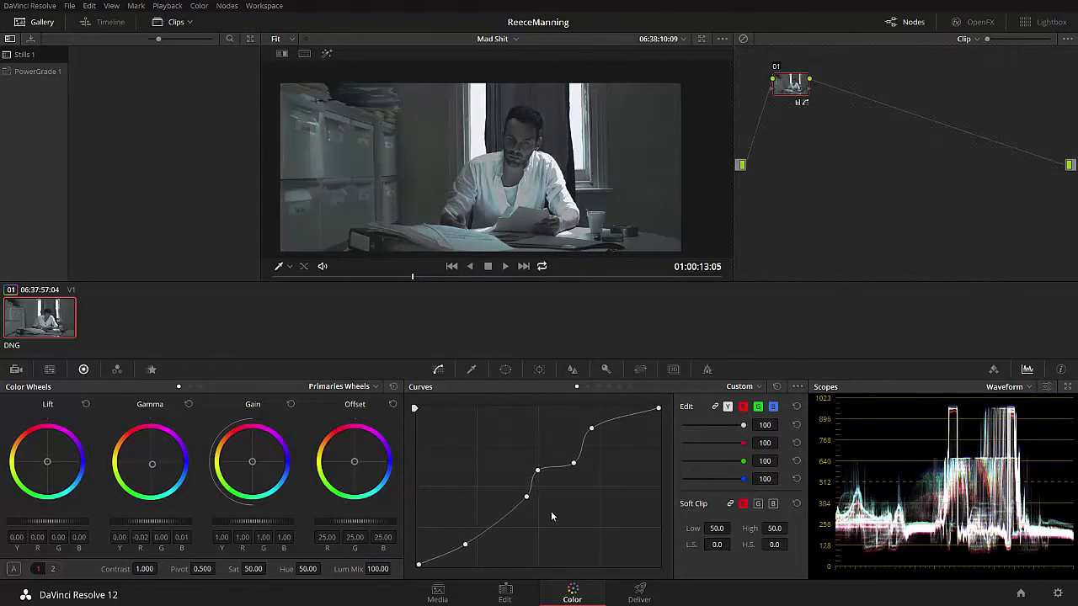
right_click(591, 429)
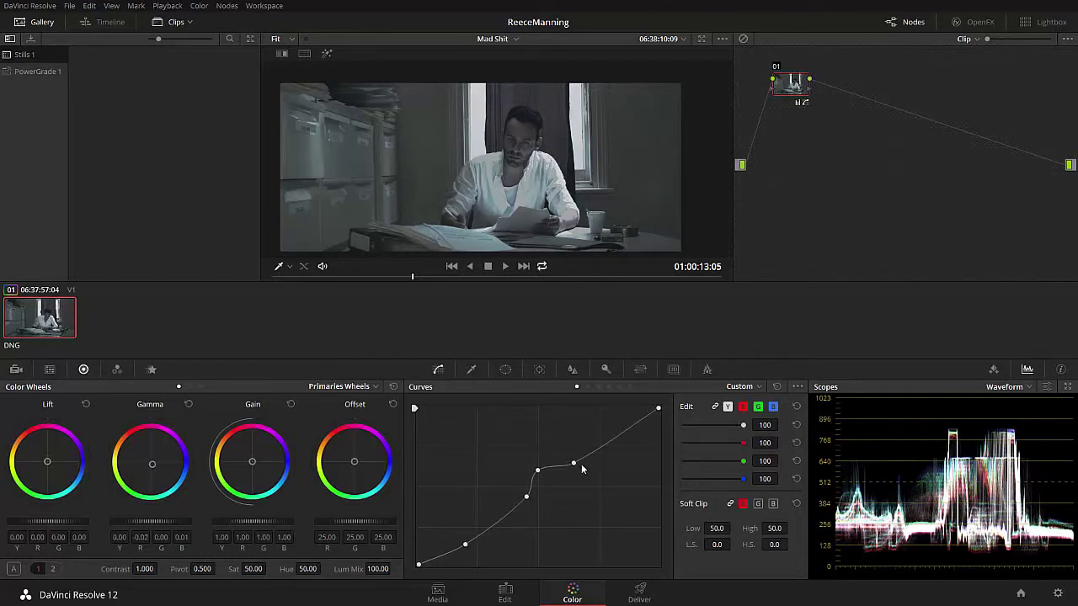
right_click(573, 462)
right_click(537, 470)
right_click(526, 496)
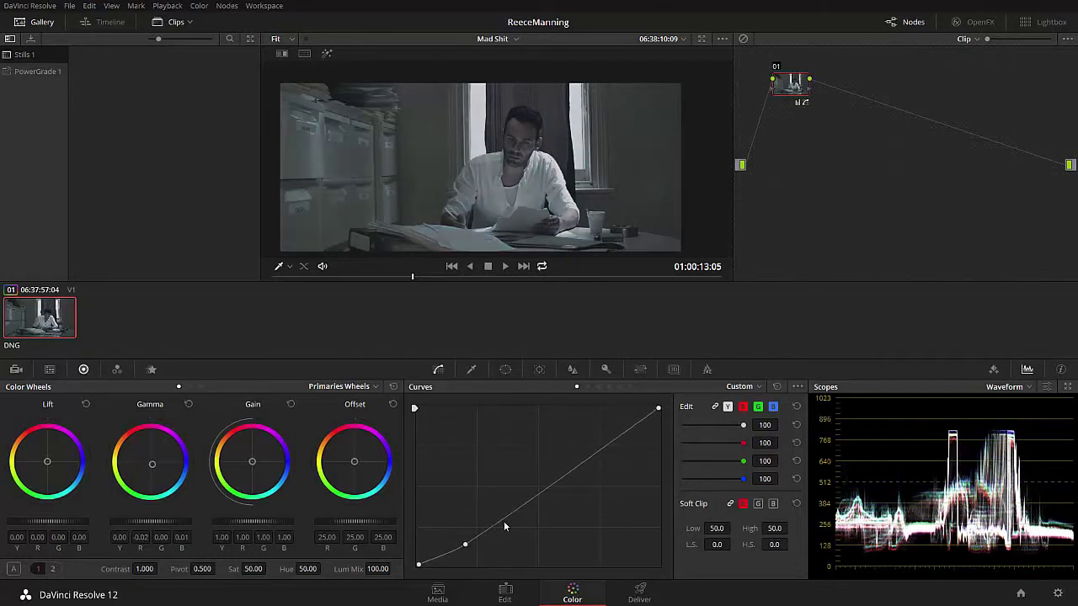
right_click(463, 545)
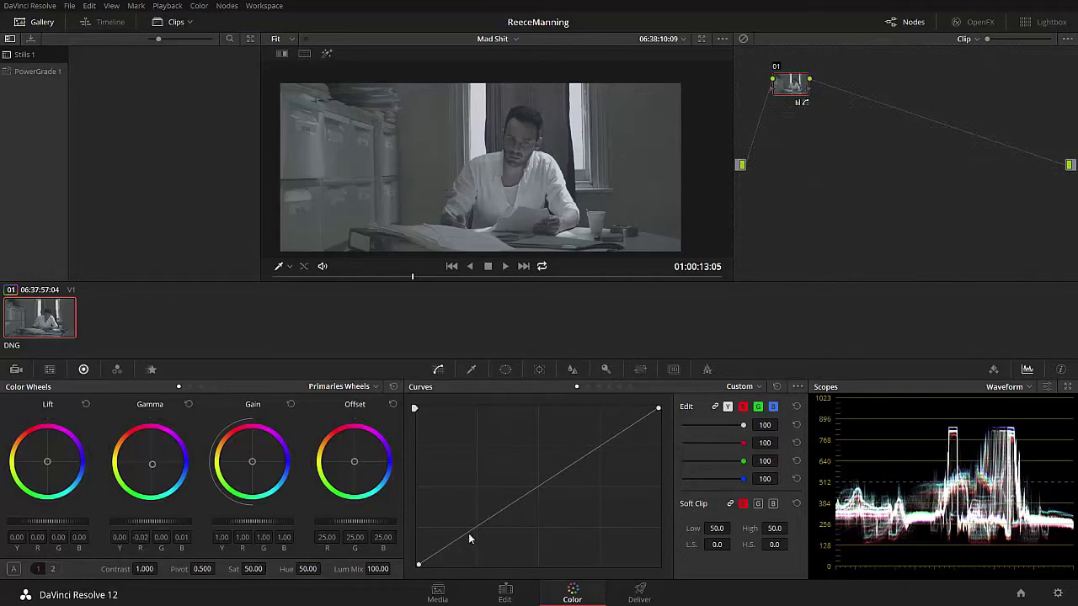
Build an S-curve with a lowered shadow point, lifted highlight point and added midtone points.
left_click_drag(462, 536, 471, 555)
left_click_drag(608, 452, 591, 437)
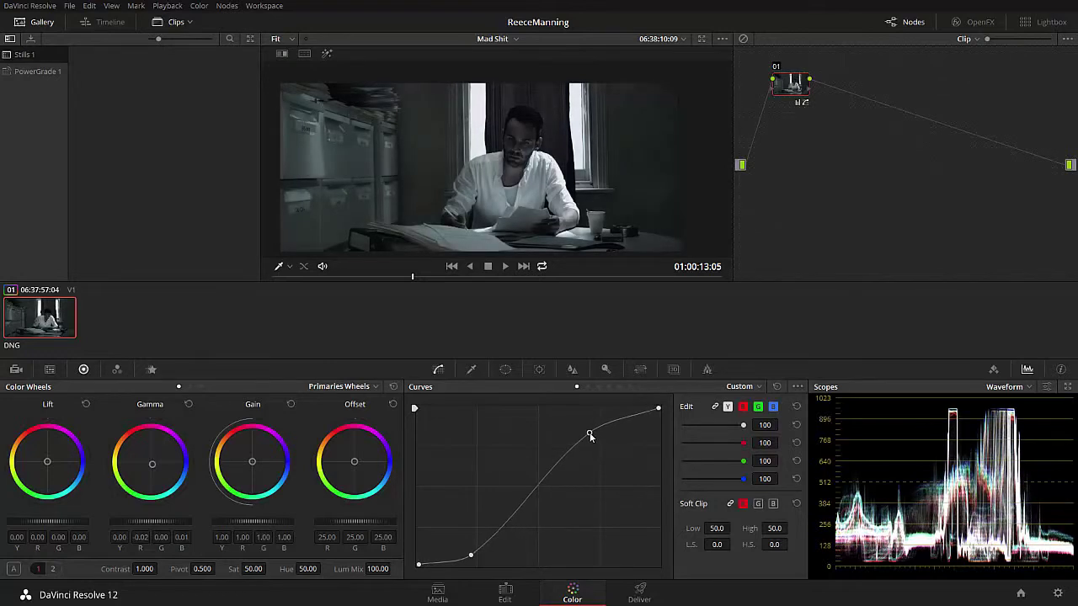
mouse_move(472, 555)
left_mouse_down()
mouse_move(464, 547)
mouse_move(460, 557)
mouse_move(474, 556)
mouse_move(467, 551)
left_mouse_up()
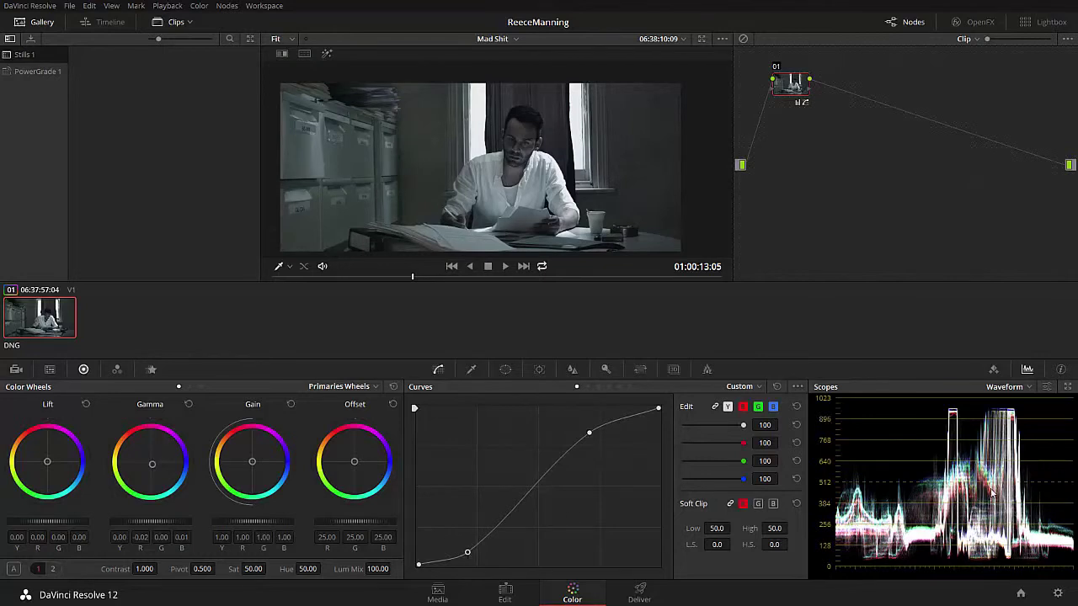
left_click_drag(467, 553, 474, 564)
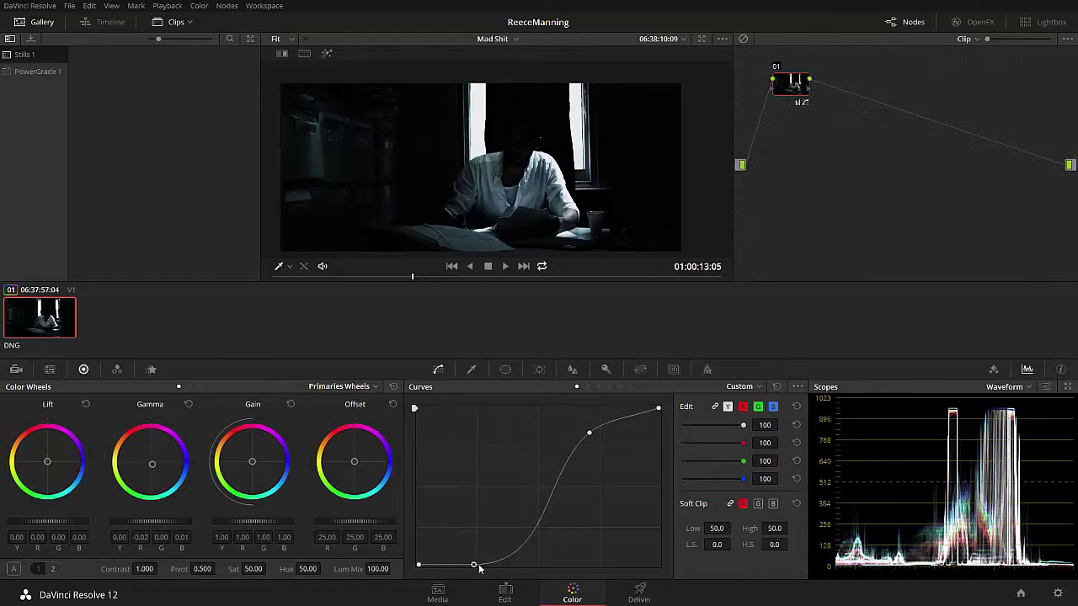
left_click_drag(474, 564, 472, 548)
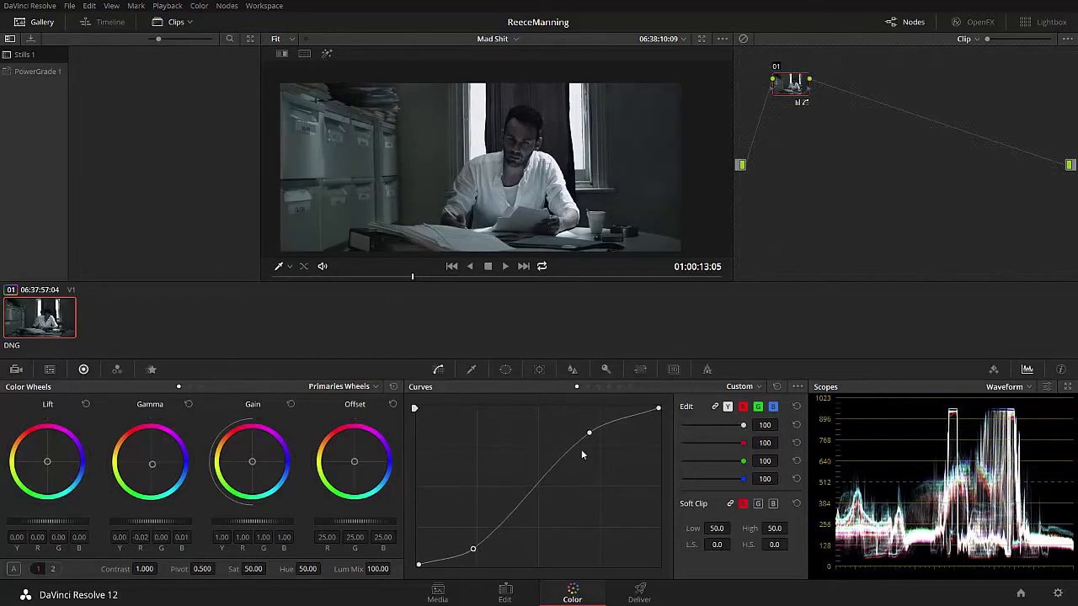
mouse_move(590, 435)
left_mouse_down()
mouse_move(563, 447)
mouse_move(588, 436)
left_mouse_up()
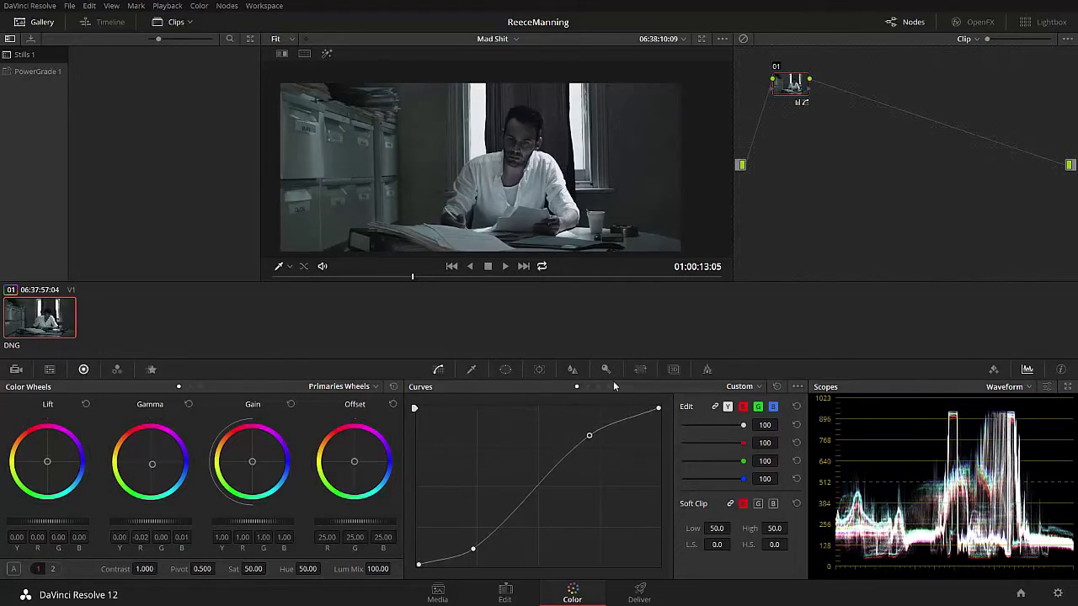
mouse_move(590, 438)
left_mouse_down()
mouse_move(617, 419)
mouse_move(598, 447)
left_mouse_up()
left_click(596, 439)
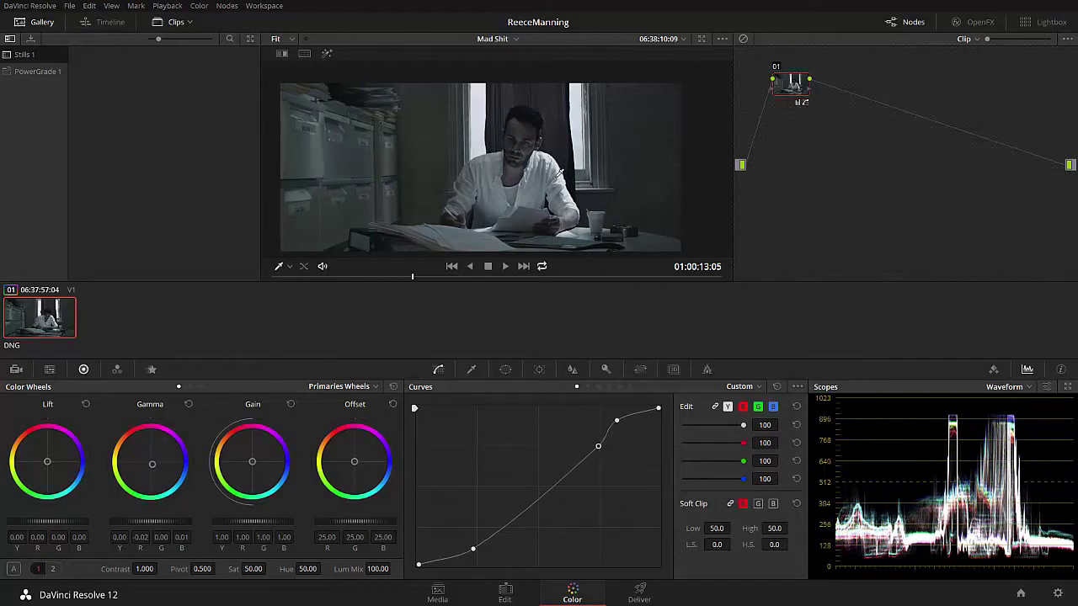
left_click_drag(598, 447, 575, 452)
mouse_move(617, 420)
left_mouse_down()
mouse_move(624, 433)
mouse_move(620, 424)
left_mouse_up()
left_click_drag(576, 453, 578, 466)
left_click_drag(622, 427, 620, 429)
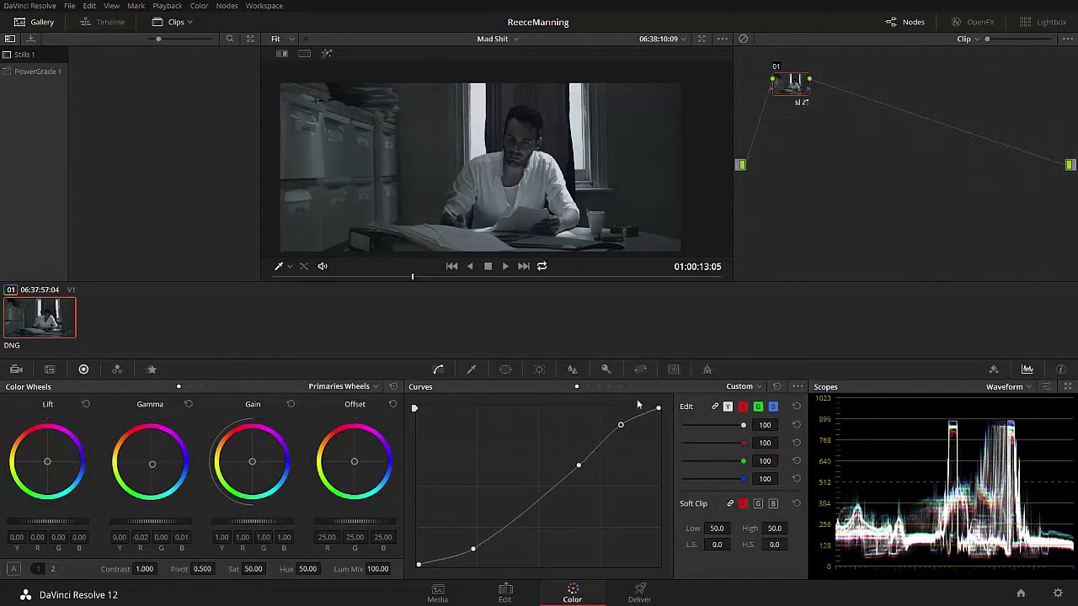
left_click(576, 463)
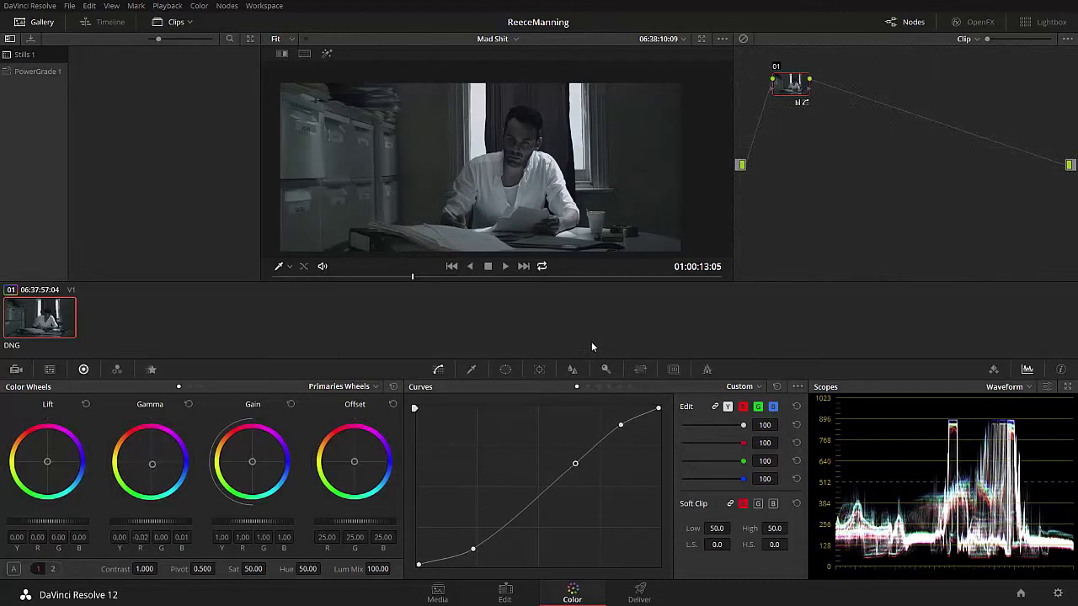
key("ctrl+d")
key("ctrl+d")
key("ctrl+d")
key("ctrl+d")
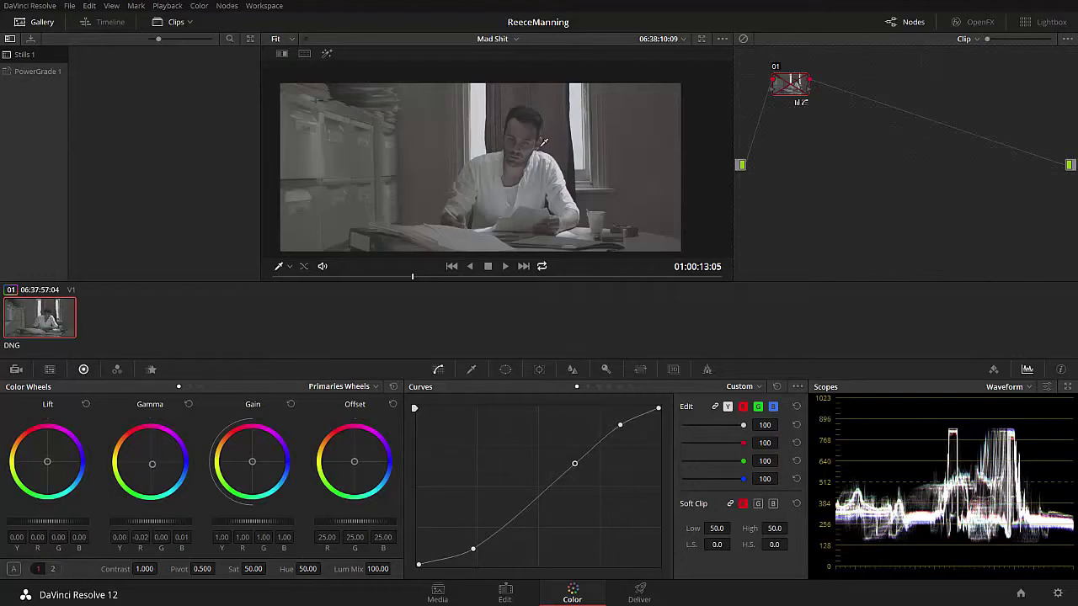
left_click(16, 368)
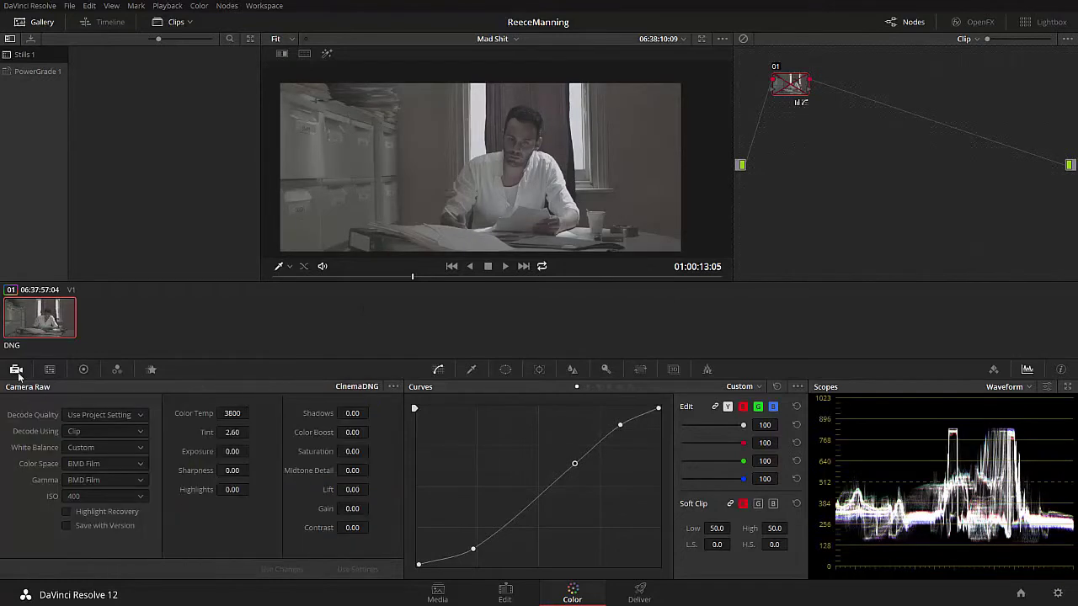
left_click(83, 369)
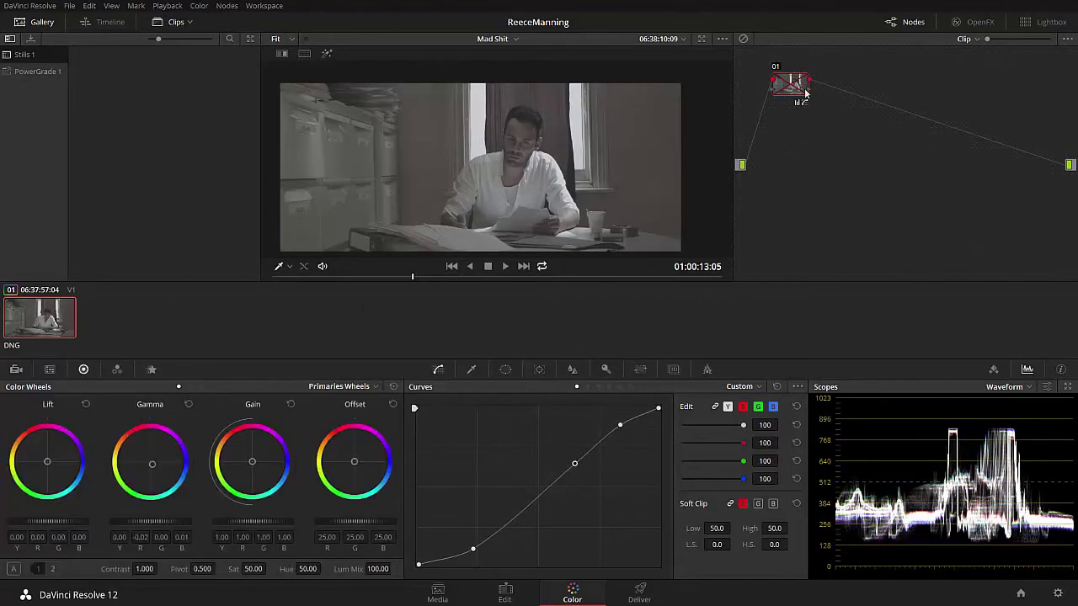
key("ctrl+d")
key("ctrl+d")
key("ctrl+d")
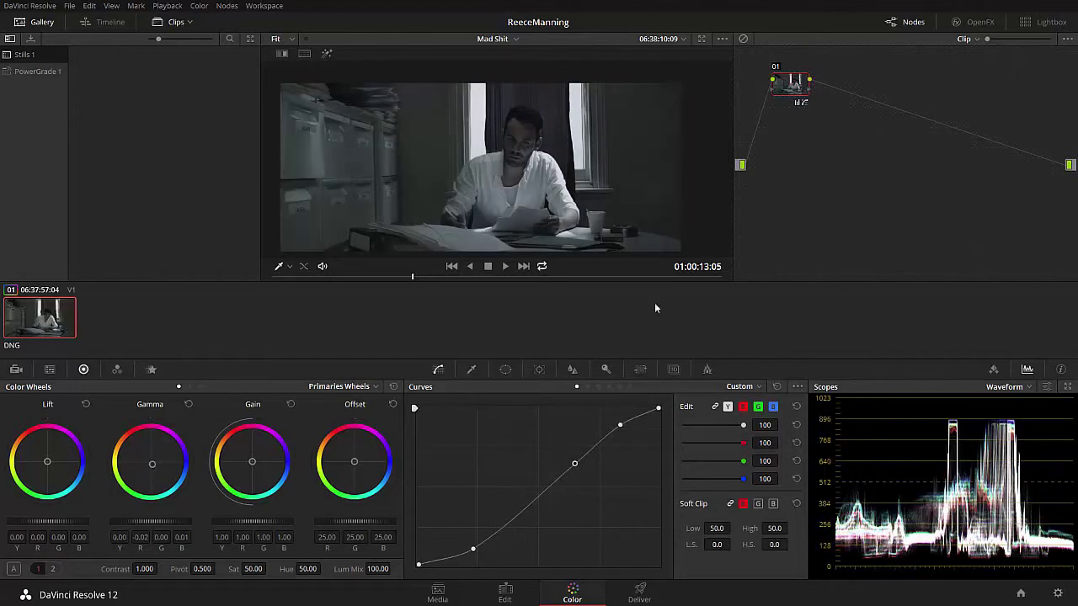
key("ctrl+d")
key("ctrl+d")
left_click_drag(152, 469, 197, 418)
left_click(189, 405)
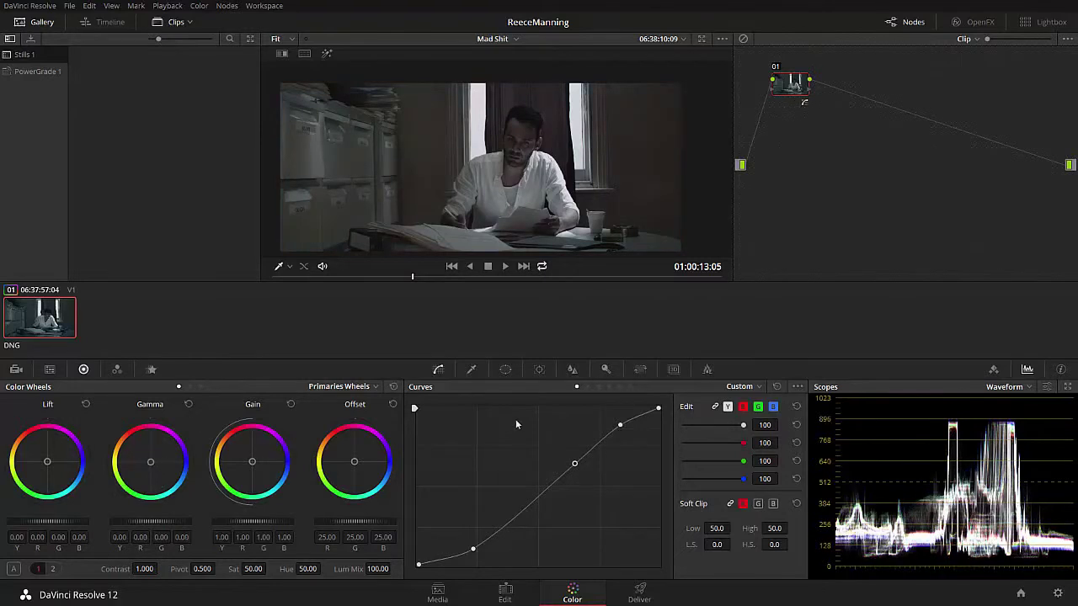
key("ctrl+d")
key("ctrl+d")
key("ctrl+d")
key("ctrl+d")
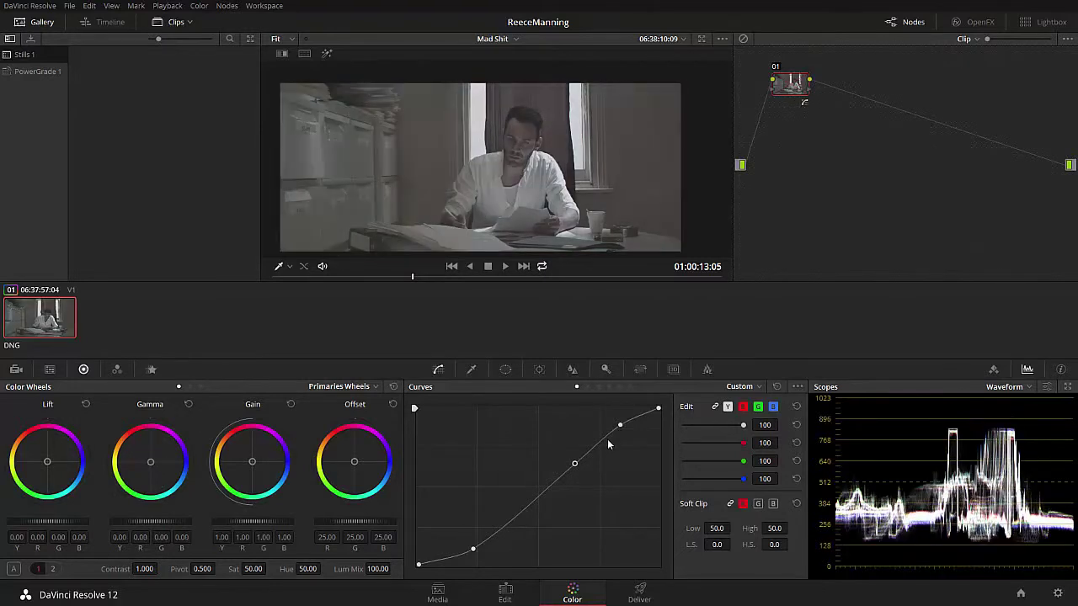
key("ctrl+d")
key("ctrl+d")
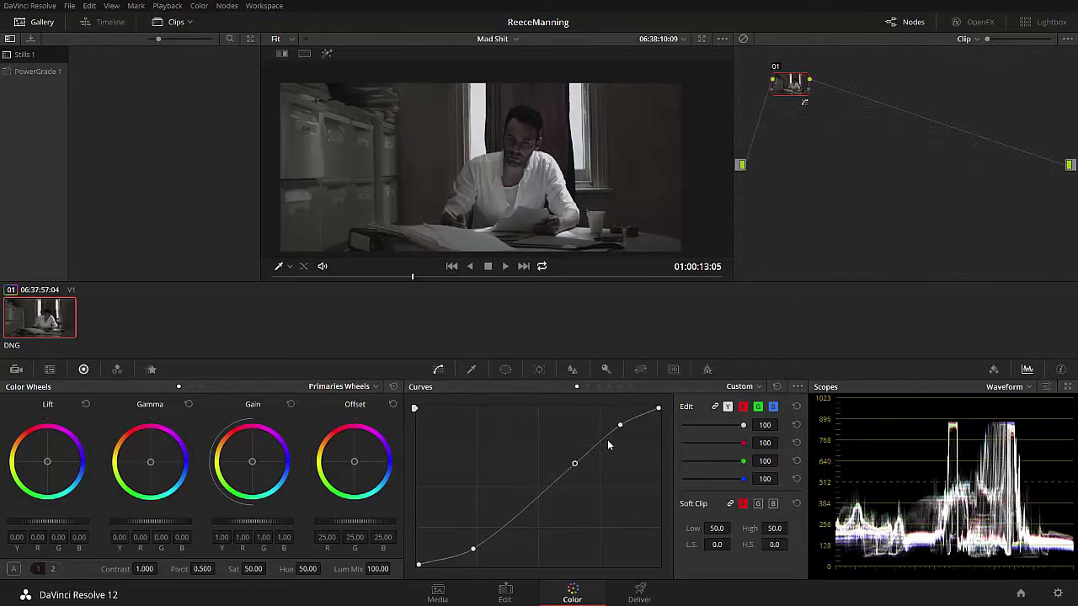
key("ctrl+d")
key("ctrl+d")
Try raw Saturation 100 then set it to 0, and raise primary Sat to 100.
left_click(15, 369)
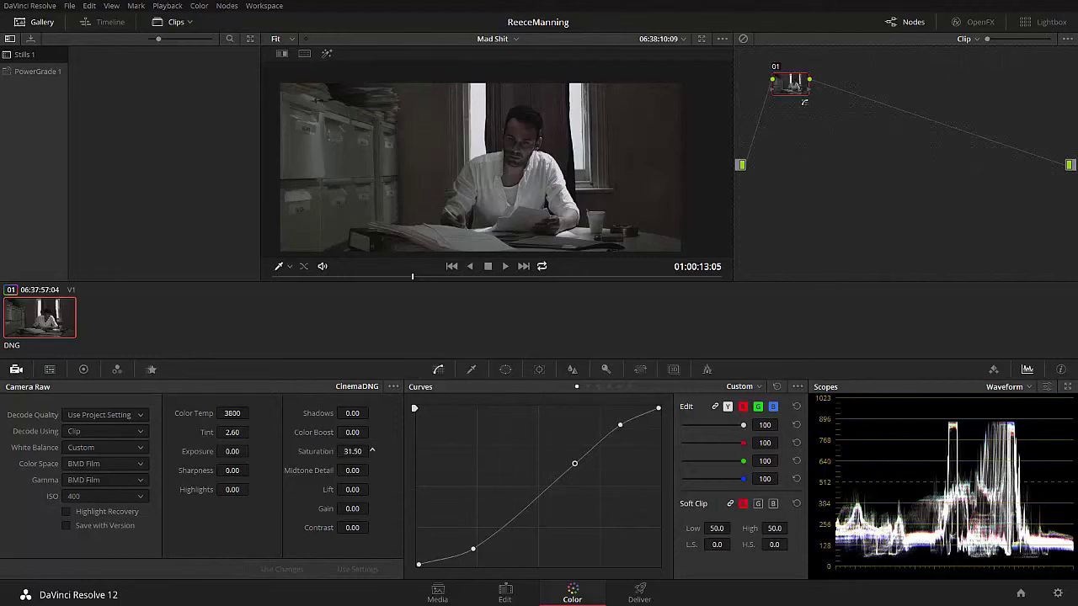
left_click_drag(372, 450, 372, 450)
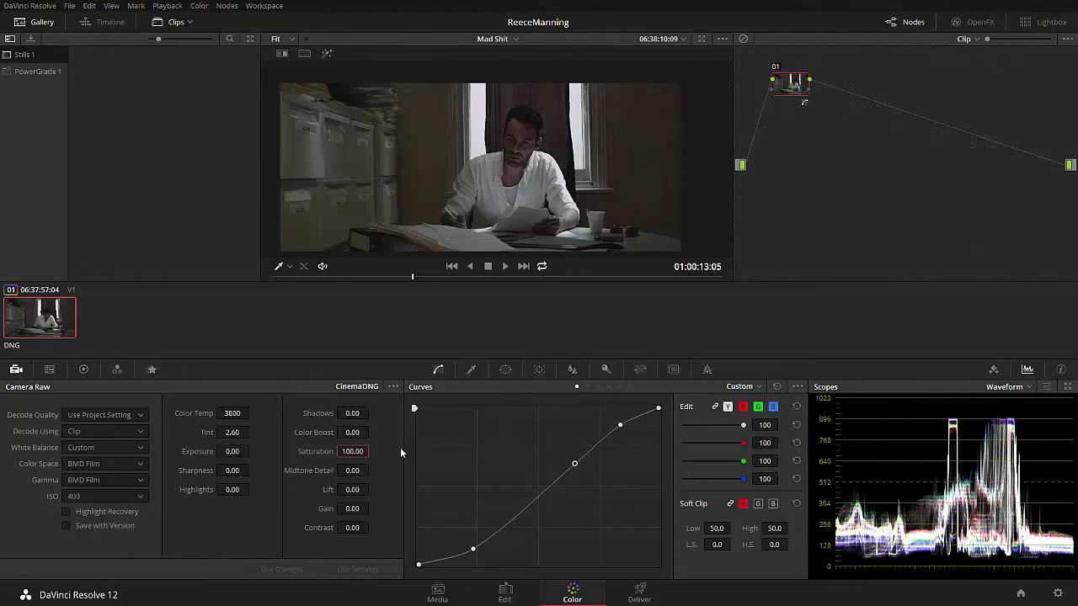
left_click(353, 452)
type("0")
key("Return")
left_click(84, 369)
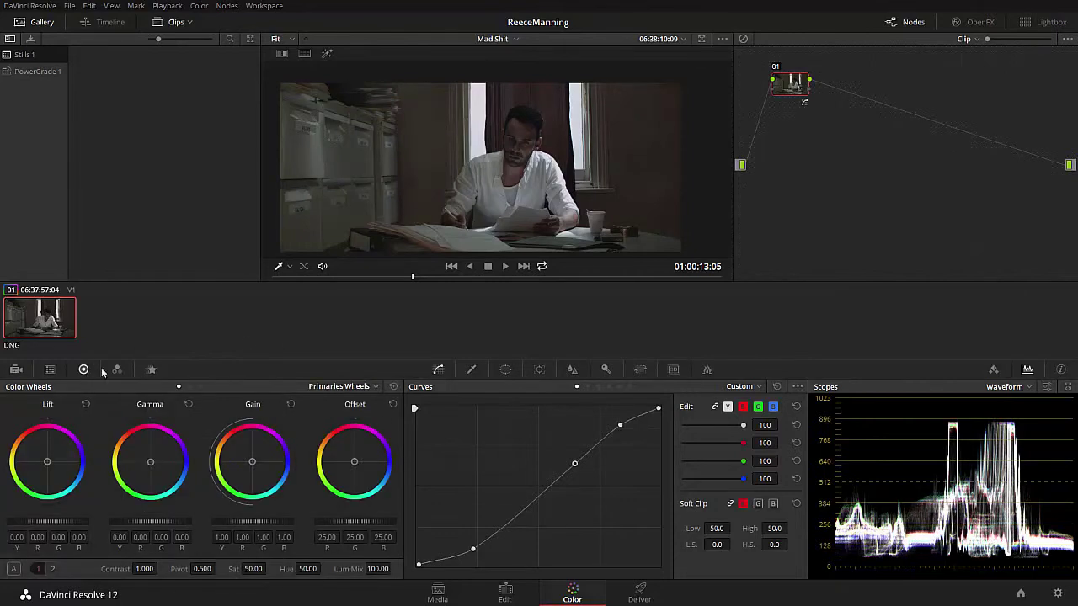
left_click_drag(253, 569, 295, 568)
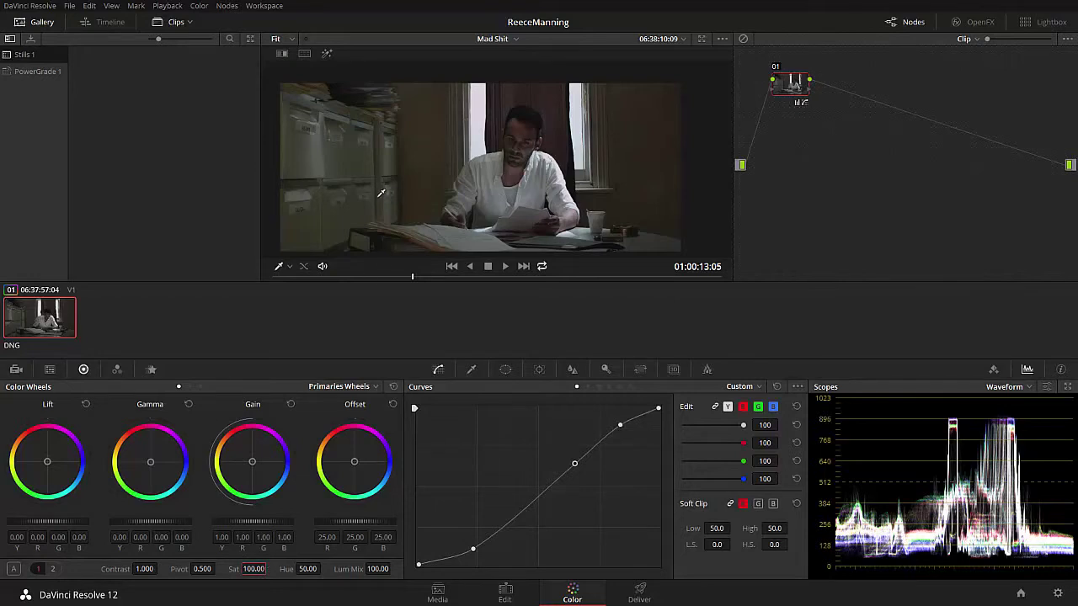
Grab still 1.1.1 of the current grade and reset primary saturation to 50.
right_click(513, 157)
left_click(532, 165)
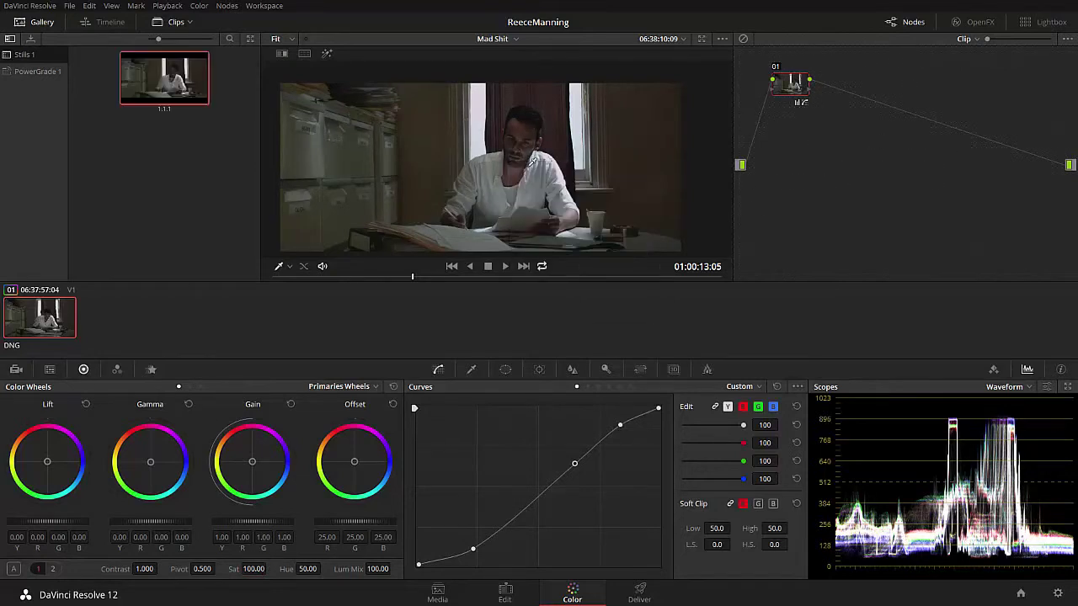
right_click(518, 150)
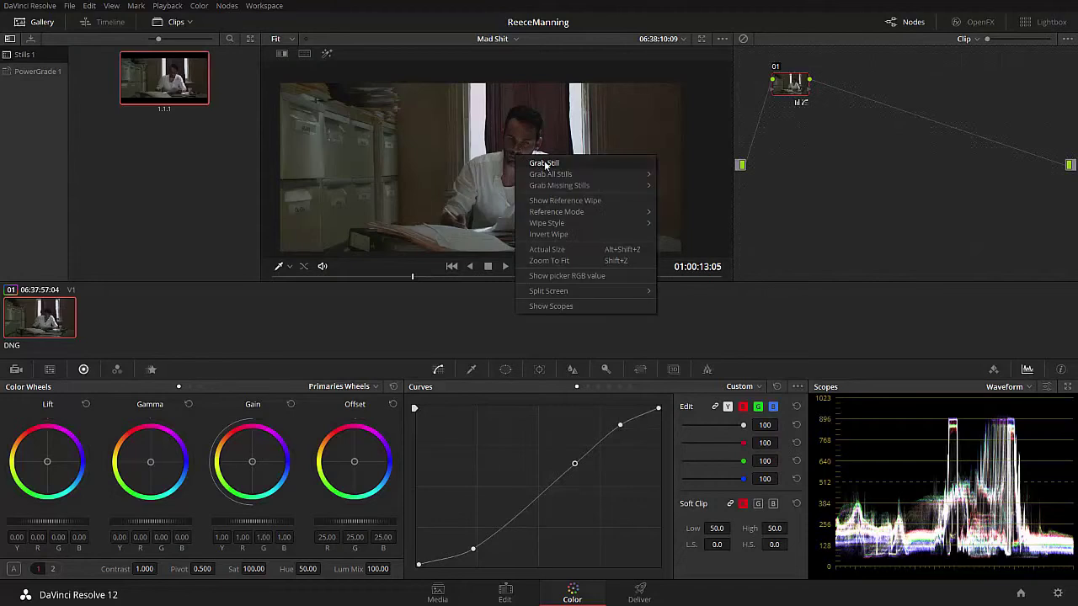
left_click(177, 97)
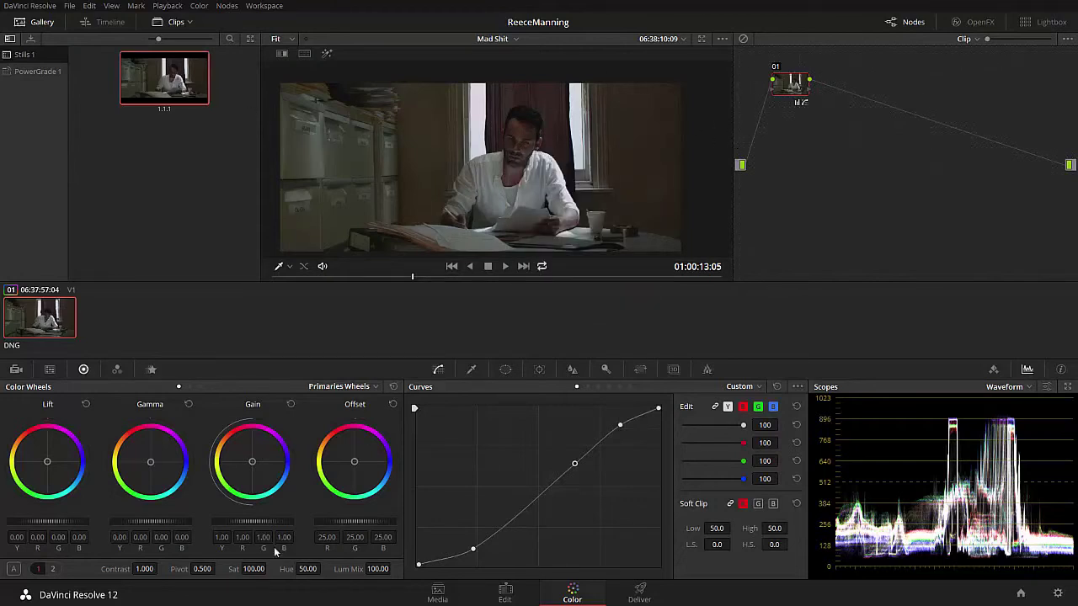
double_click(252, 568)
type("50")
key("Return")
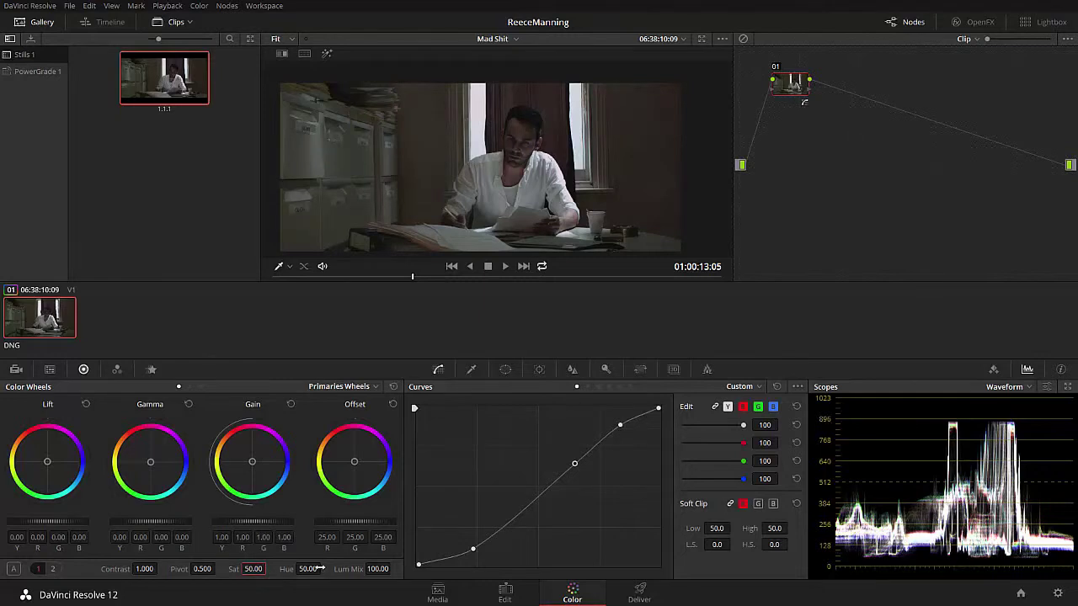
Set Camera Raw saturation to 100 and wipe-compare the grade against still 1.1.1.
left_click(16, 372)
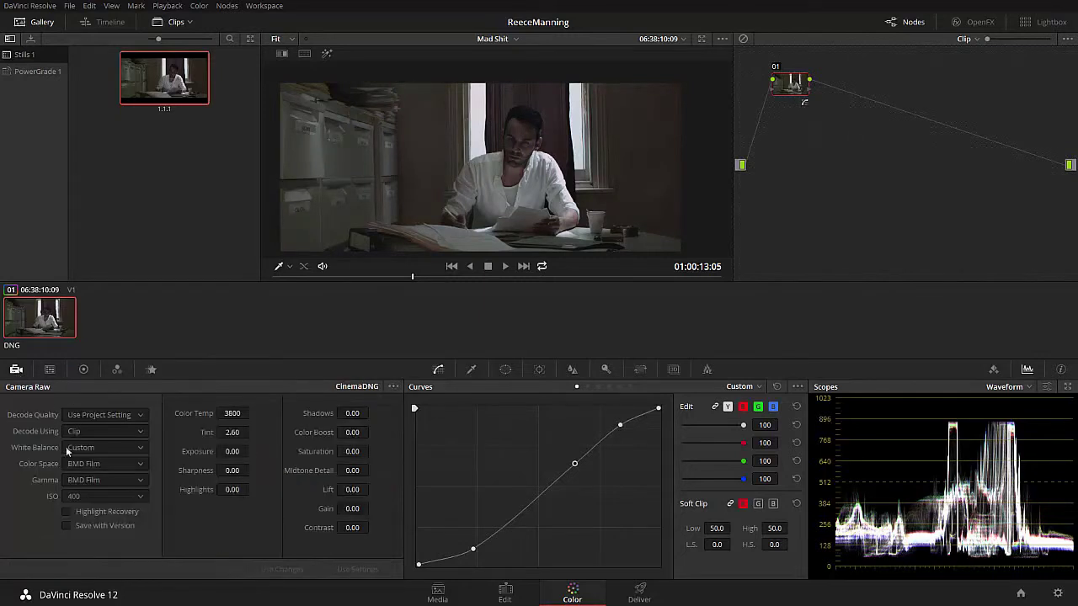
double_click(346, 451)
left_click(84, 369)
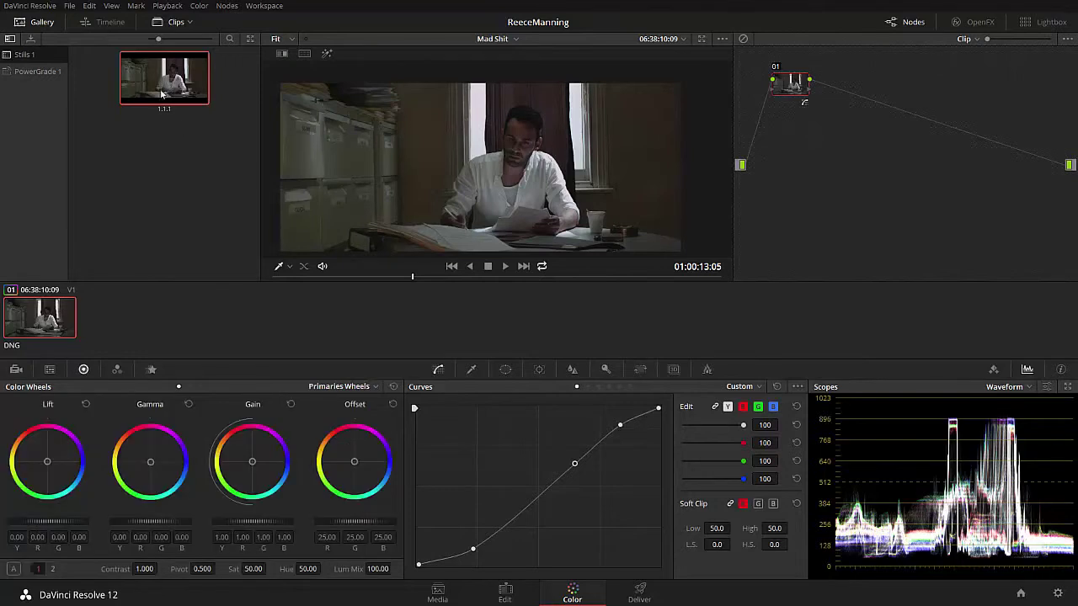
double_click(166, 86)
left_click_drag(476, 192, 575, 205)
key("ctrl+w")
Nudge overall saturation, recheck the Camera Raw settings, and move to a later frame.
left_click_drag(254, 569, 261, 569)
left_click(16, 369)
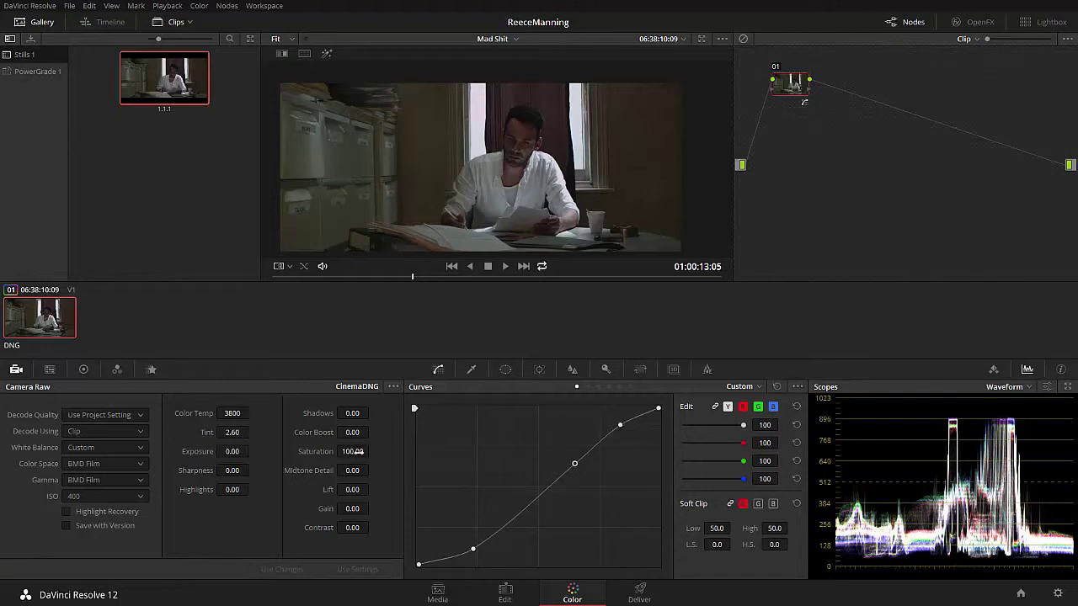
left_click(83, 369)
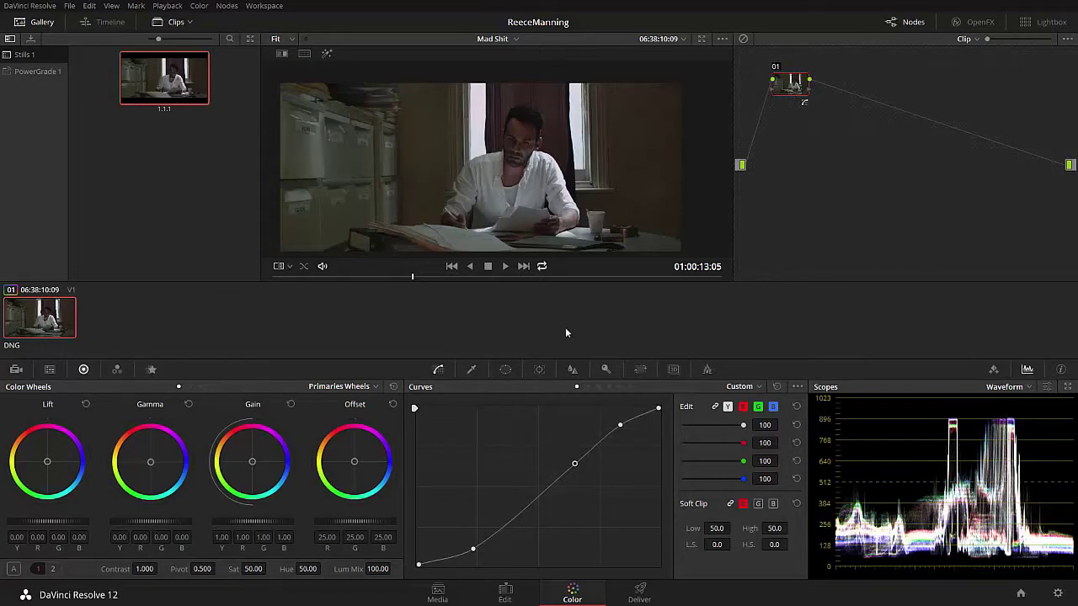
left_click(476, 276)
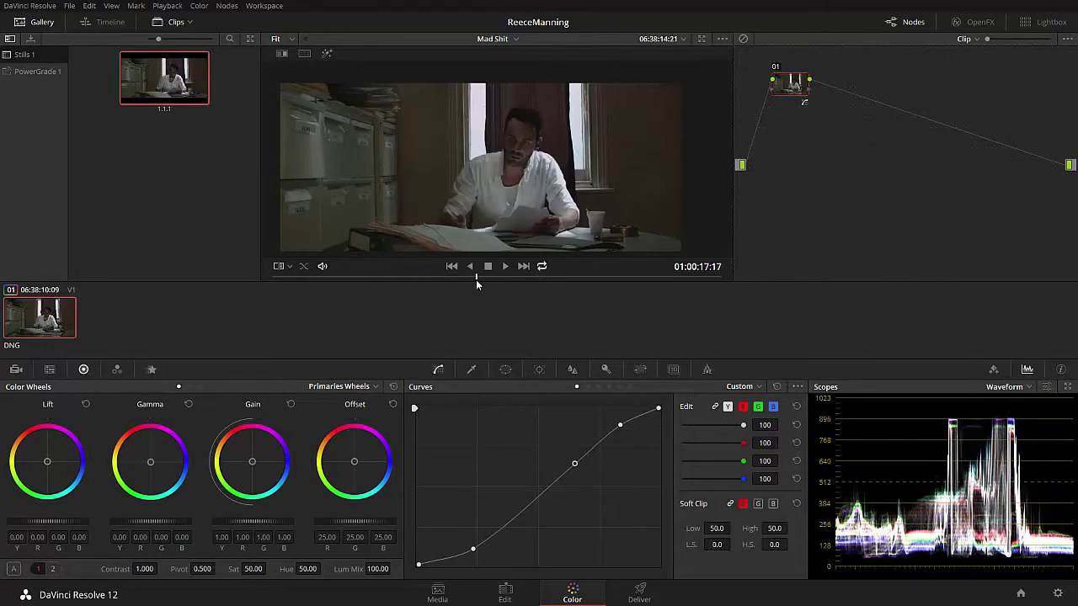
Play the Vimeo reference video from around 00:22.
key("alt+Tab")
key("alt+Tab")
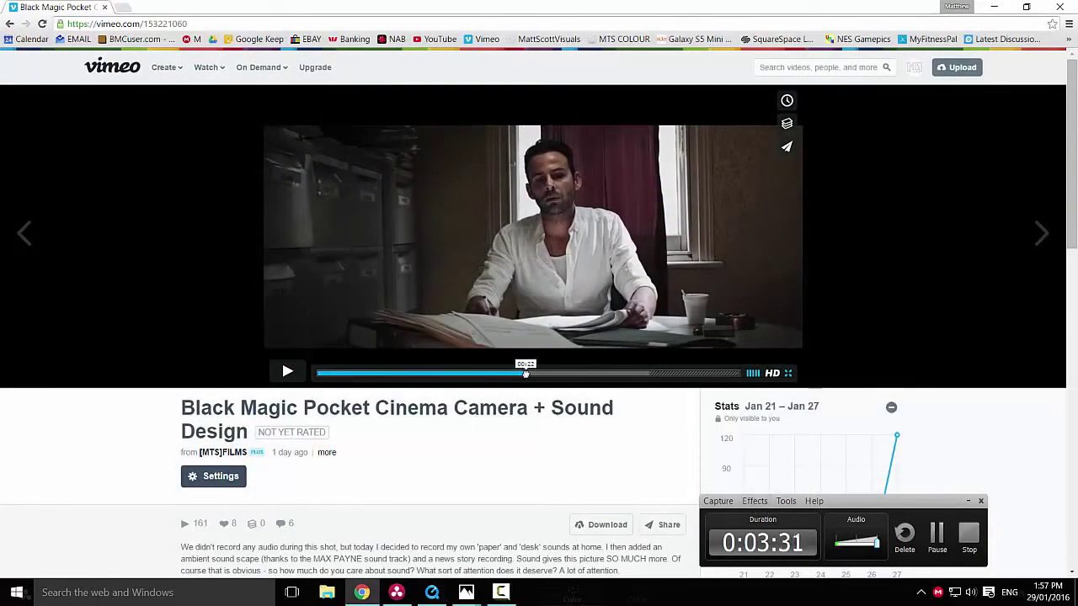
left_click(525, 373)
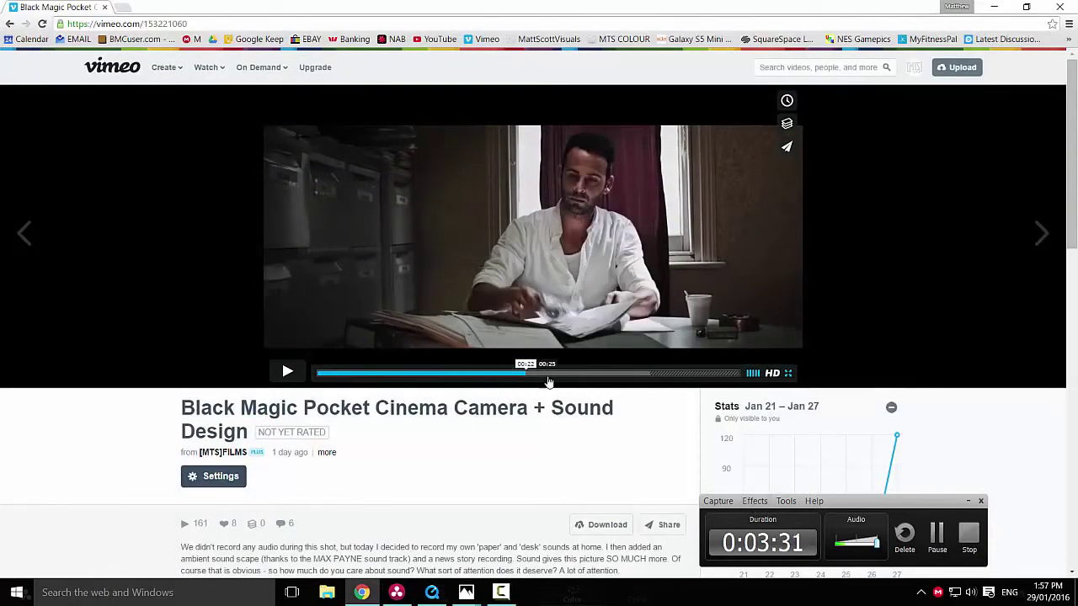
left_click(618, 172)
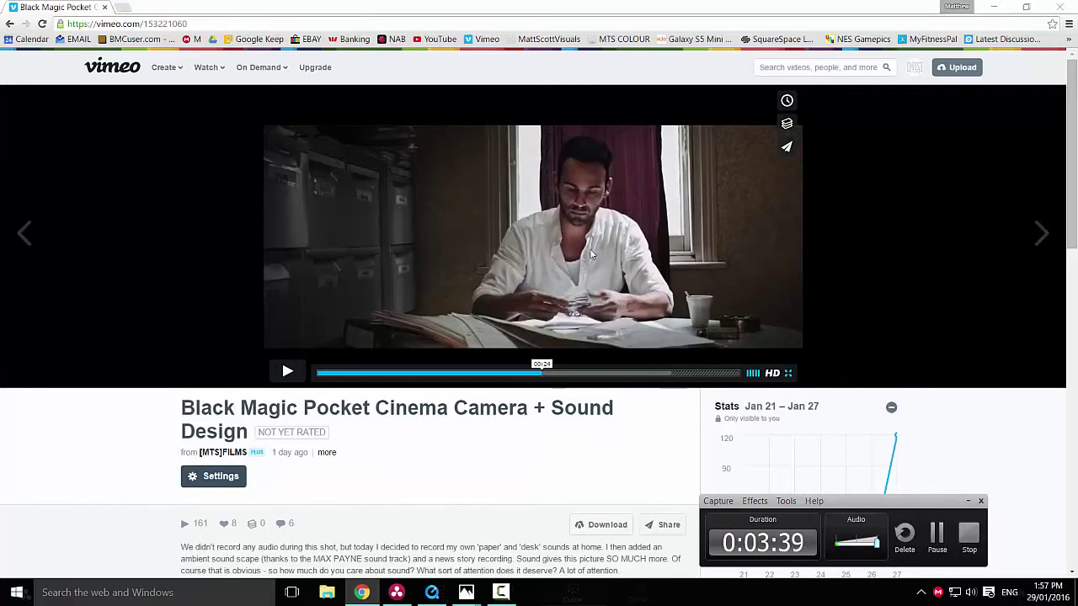
Back in Resolve, scrub the desk clip to 01:00:25:00 where he handles the papers.
key("alt+Tab")
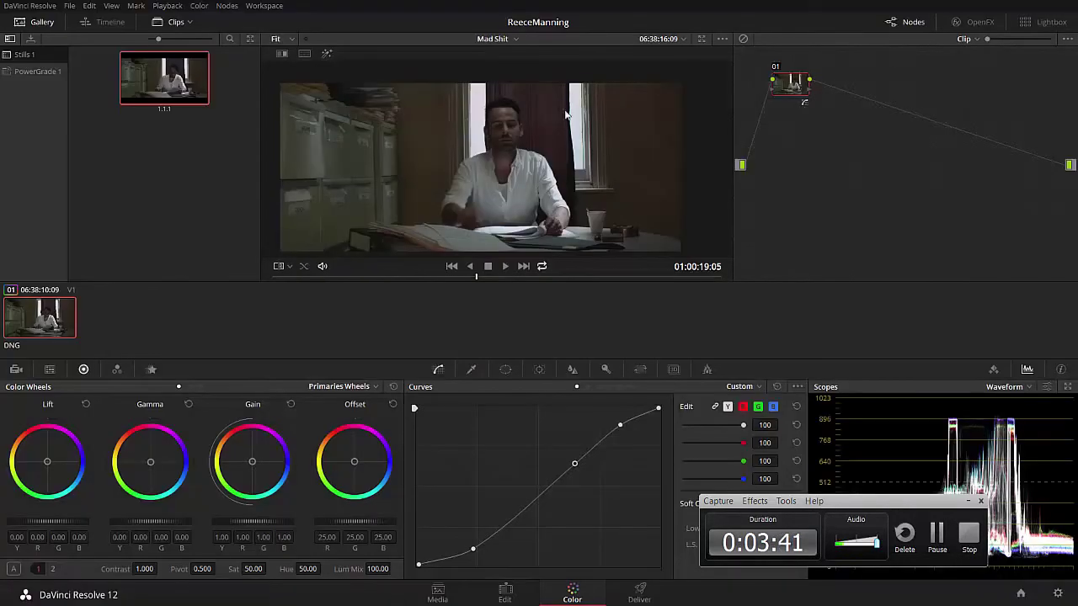
left_click_drag(484, 278, 410, 276)
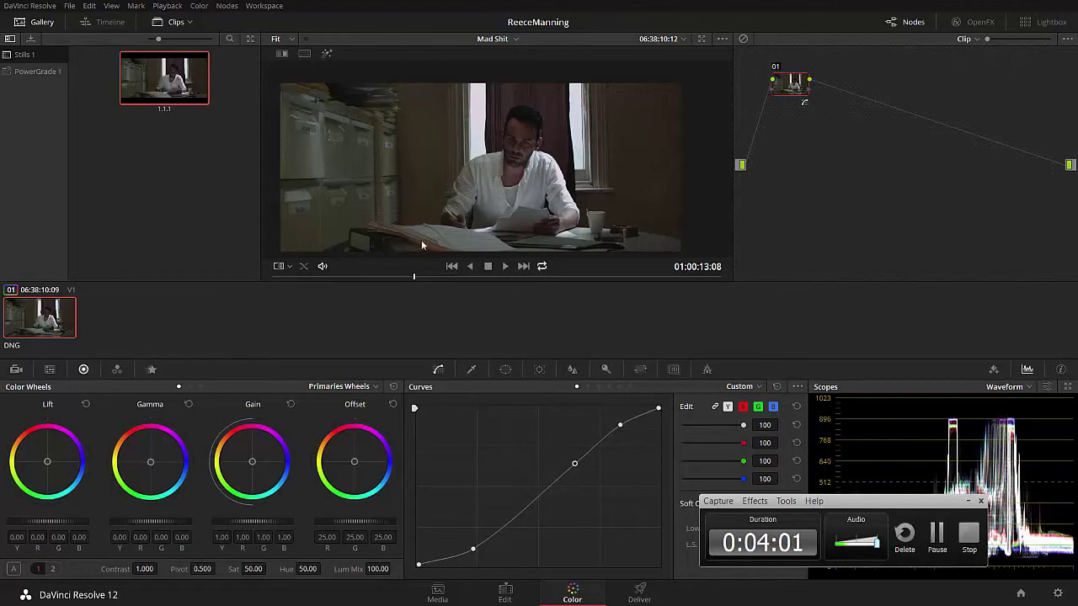
left_click_drag(422, 279, 537, 281)
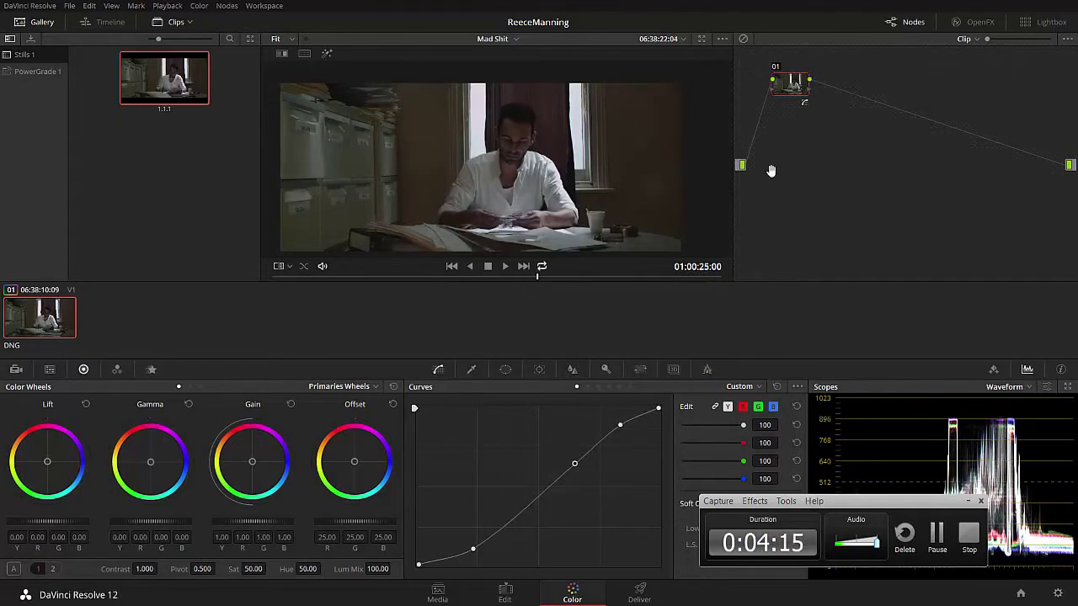
Try a circular power window positioned over the man's face on node 01.
left_click(505, 370)
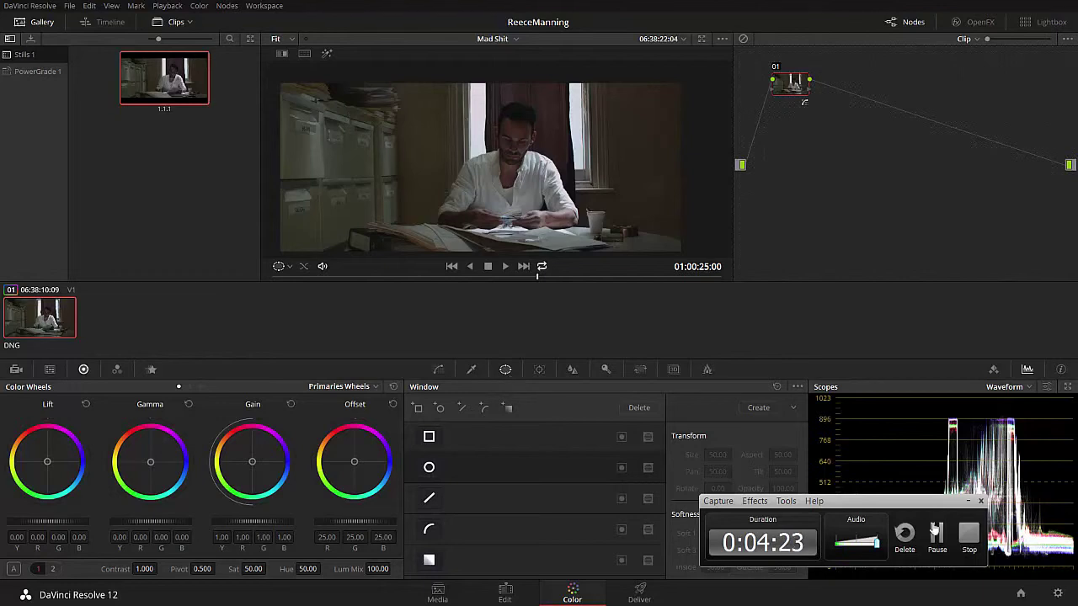
left_click(968, 501)
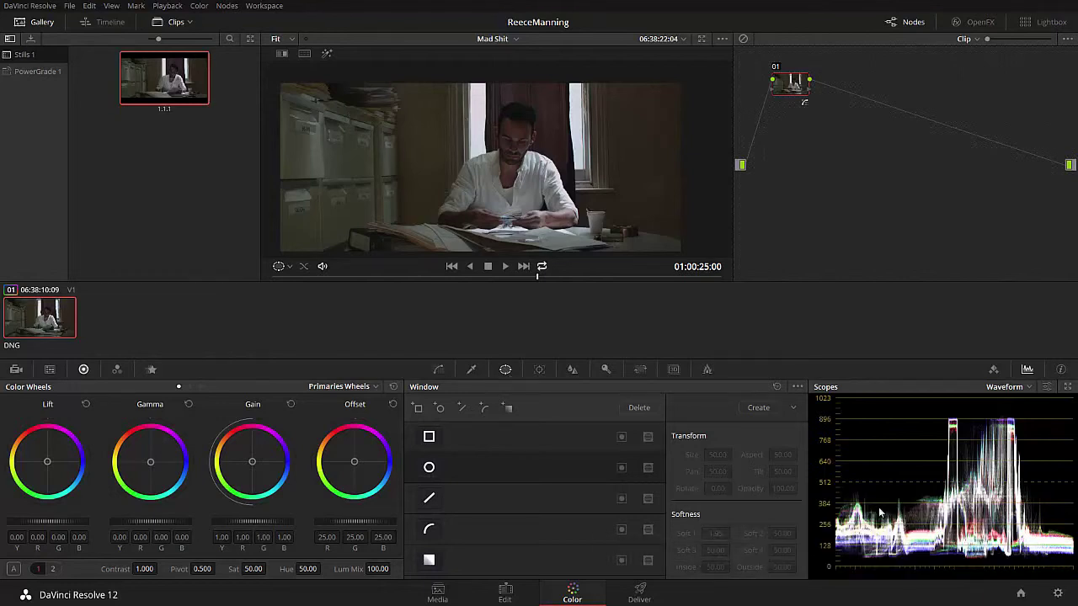
left_click(430, 468)
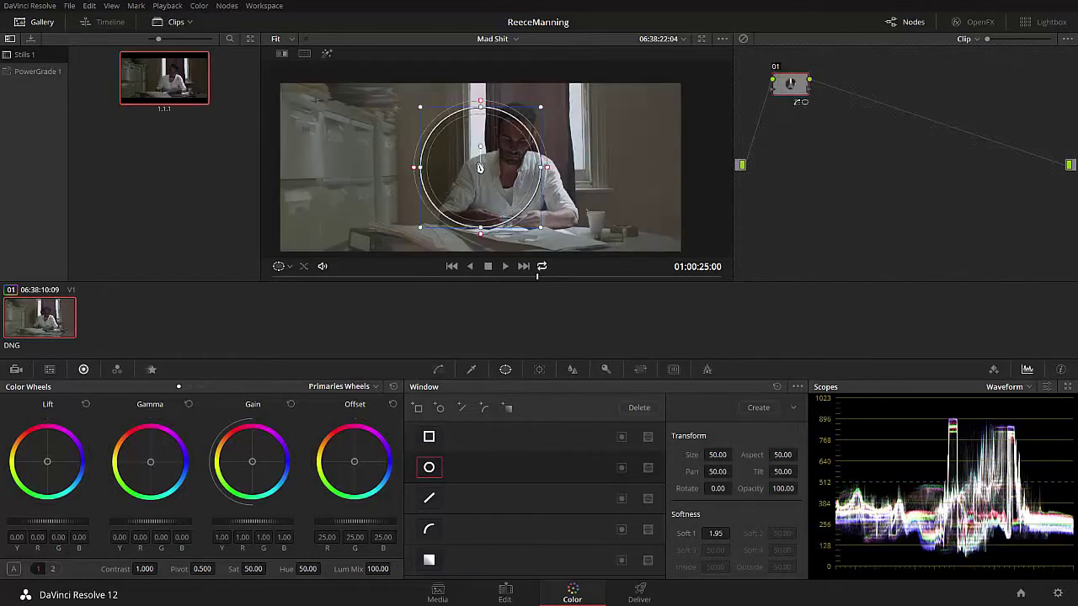
left_click_drag(481, 171, 543, 161)
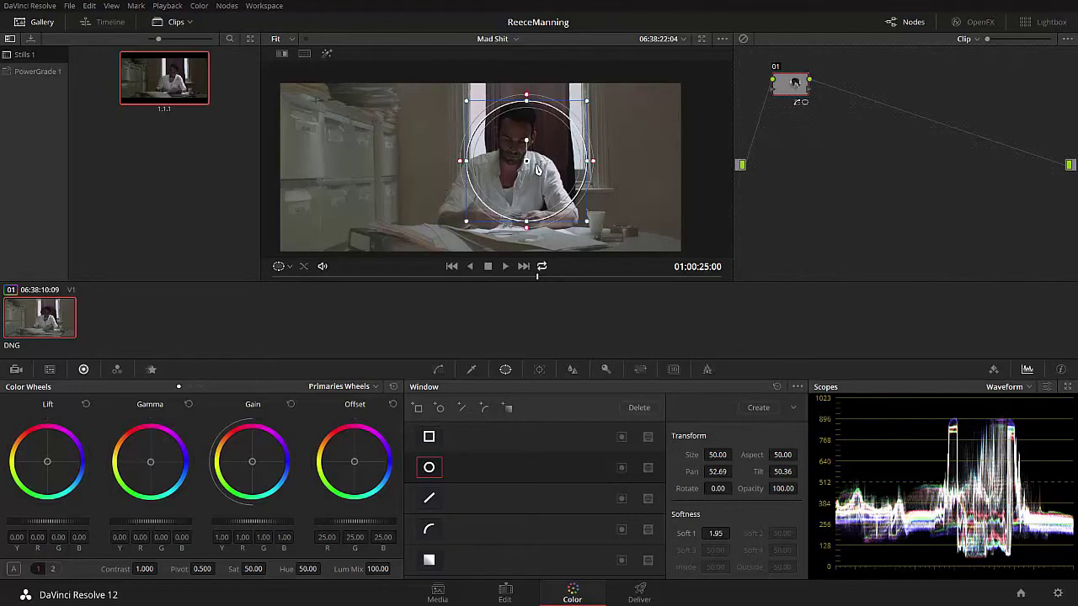
left_click_drag(538, 168, 537, 169)
Undo the circle window, add serial node 02, and line it up beside node 01.
key("shift+grave")
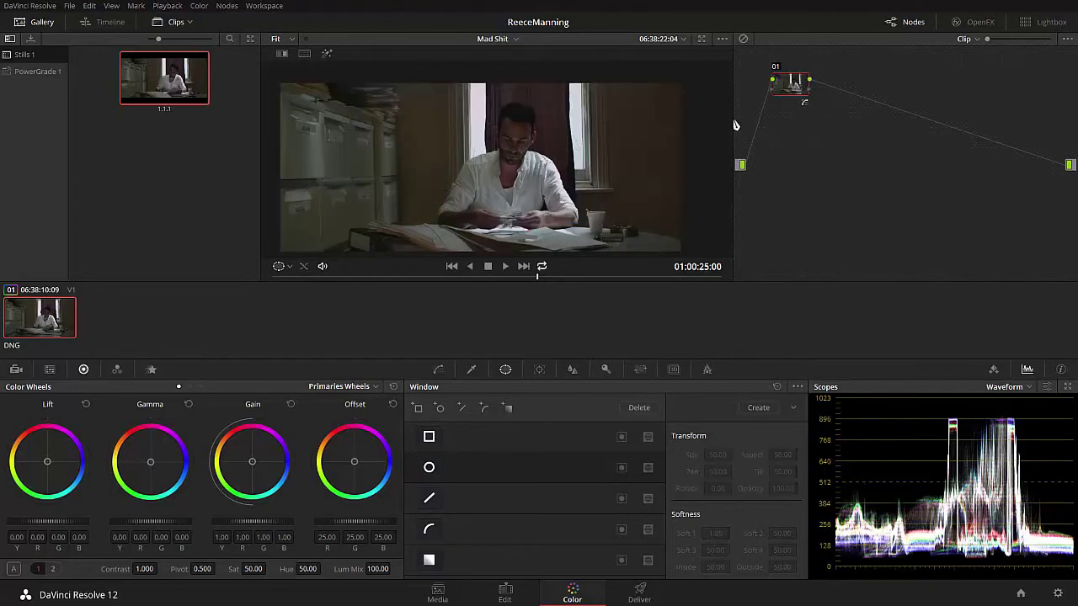
key("alt+s")
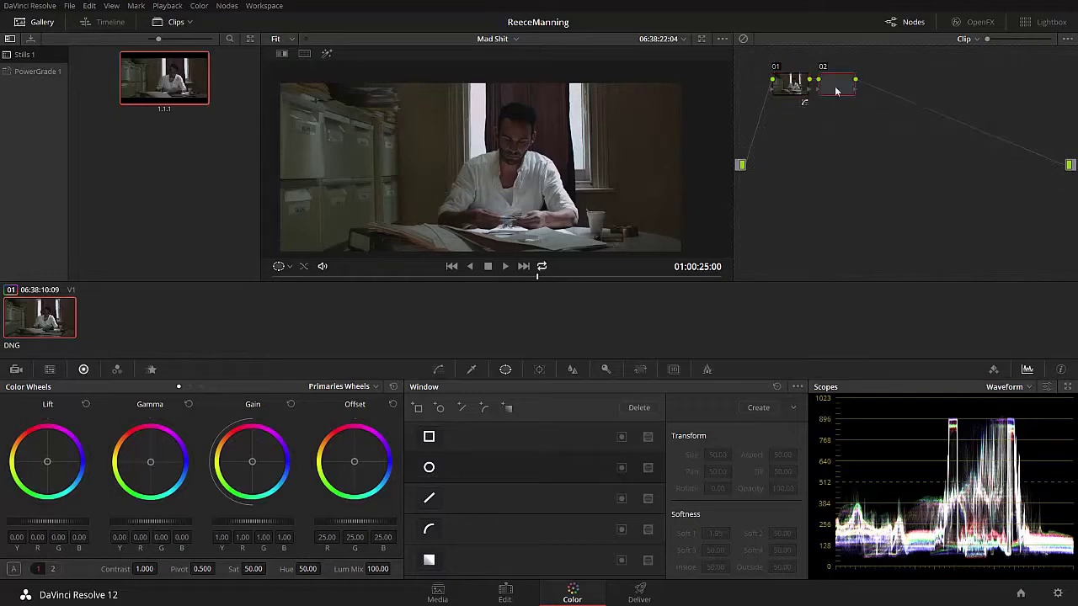
left_click_drag(833, 88, 860, 87)
mouse_move(790, 84)
left_mouse_down()
mouse_move(787, 103)
mouse_move(781, 91)
left_mouse_up()
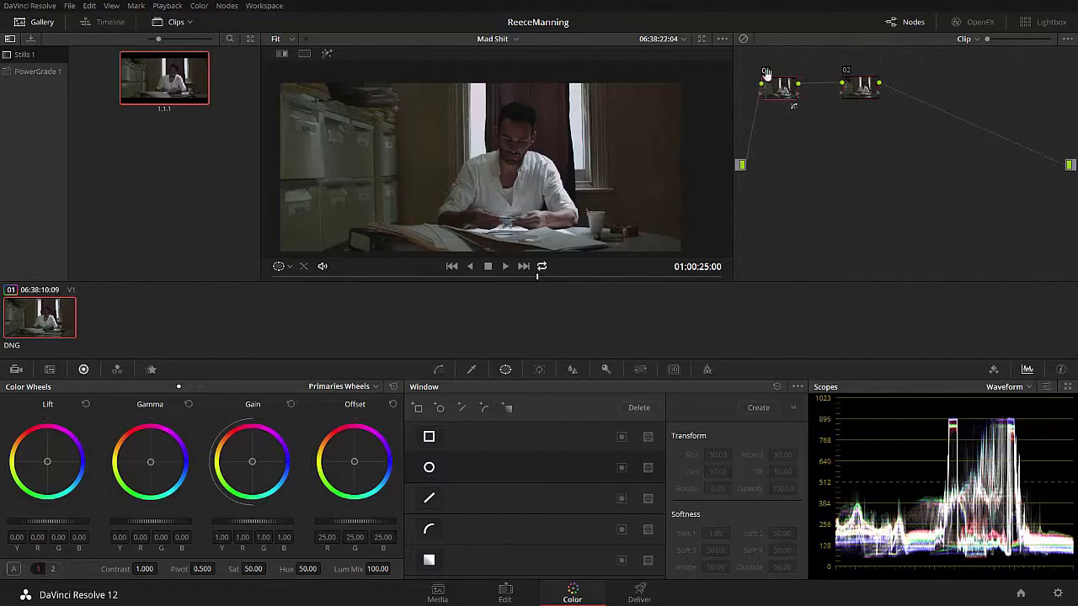
mouse_move(857, 91)
left_mouse_down()
mouse_move(867, 107)
mouse_move(847, 92)
left_mouse_up()
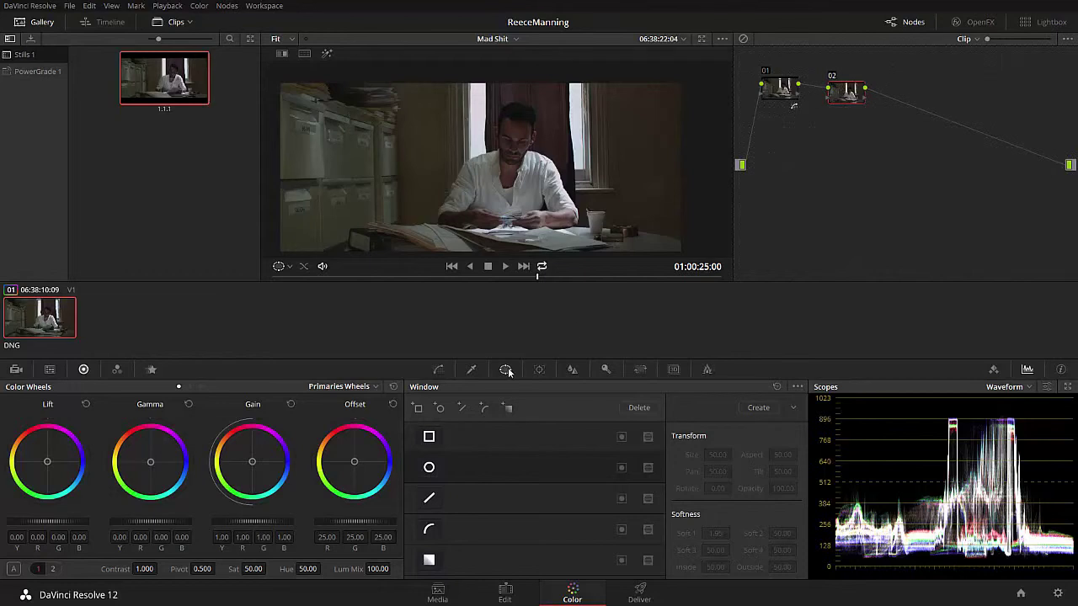
Try a circle window, a curve bend and a gain shift on node 02, then reset them.
left_click(430, 468)
left_click_drag(540, 131, 573, 167)
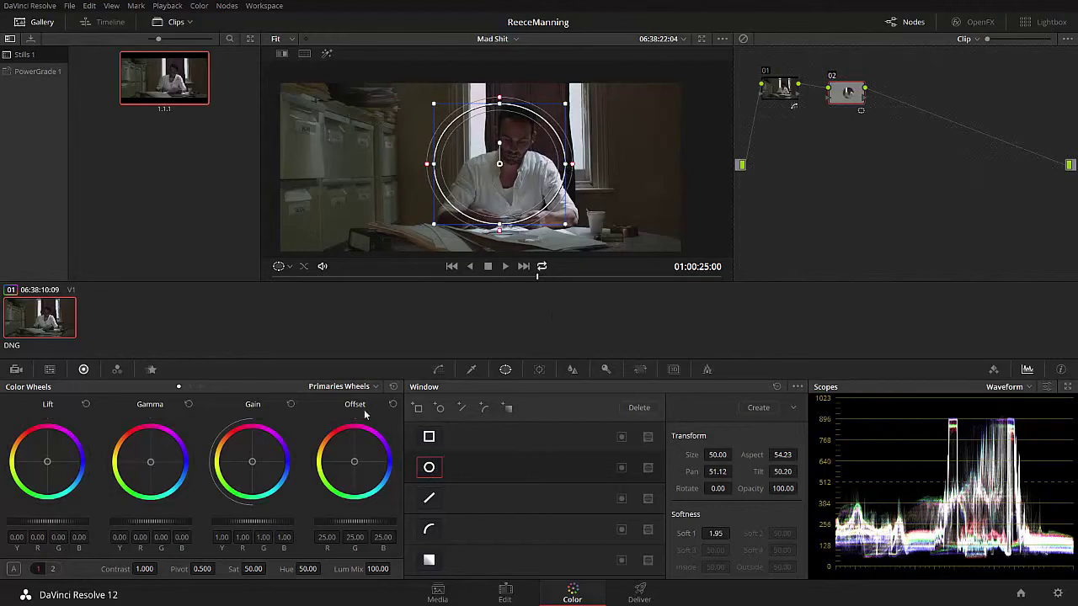
left_click(437, 371)
mouse_move(538, 500)
left_mouse_down()
mouse_move(506, 452)
mouse_move(555, 508)
mouse_move(492, 424)
mouse_move(558, 507)
left_mouse_up()
right_click(557, 507)
mouse_move(252, 461)
left_mouse_down()
mouse_move(263, 470)
mouse_move(253, 455)
left_mouse_up()
left_click(290, 404)
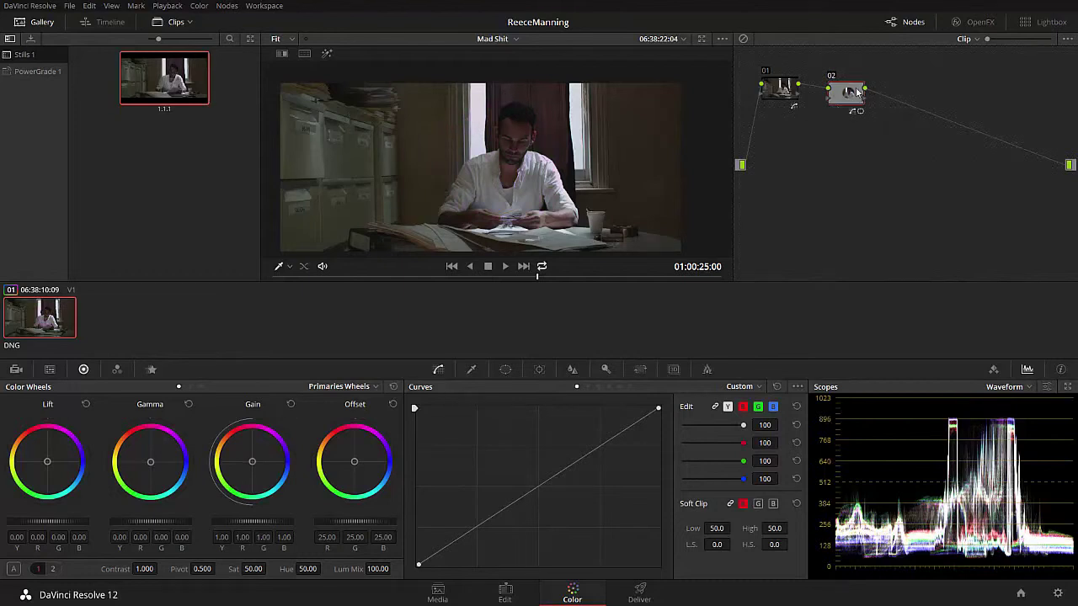
Swap node 02's circle window for a rectangular window.
left_click(506, 370)
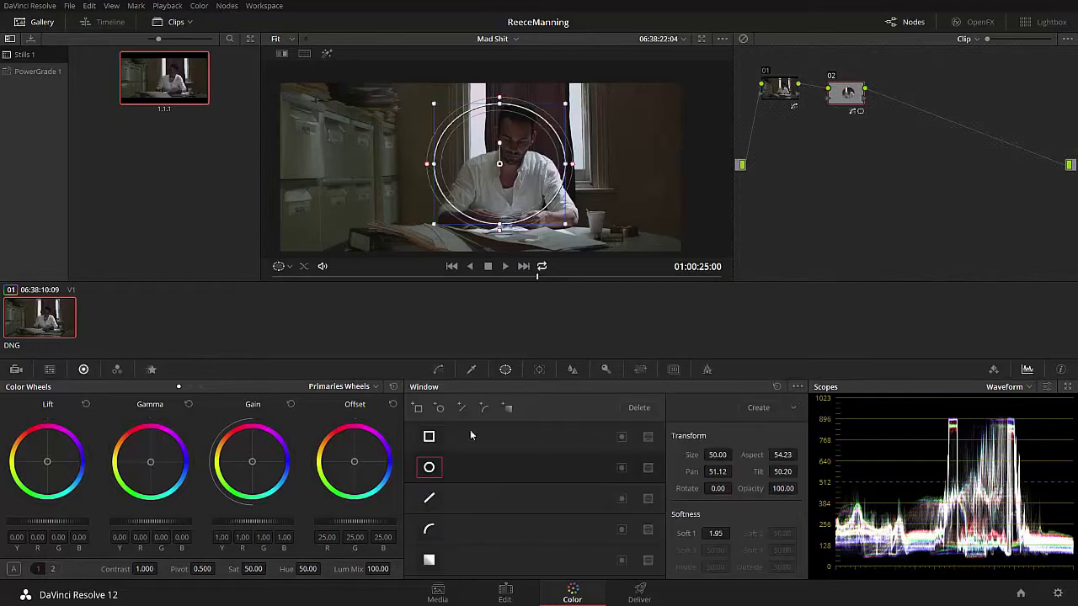
left_click(427, 470)
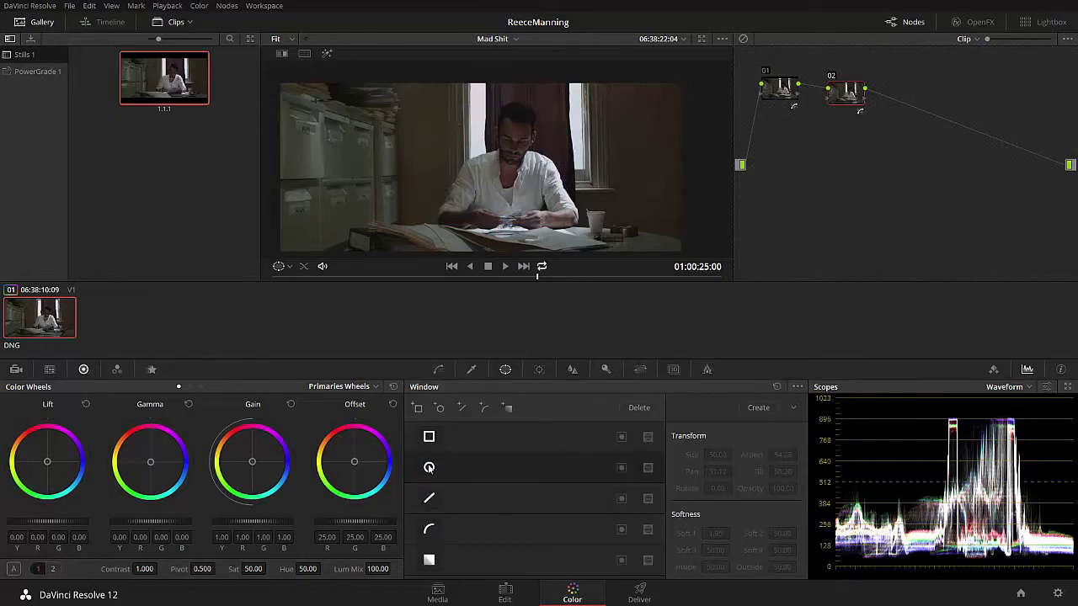
left_click(429, 437)
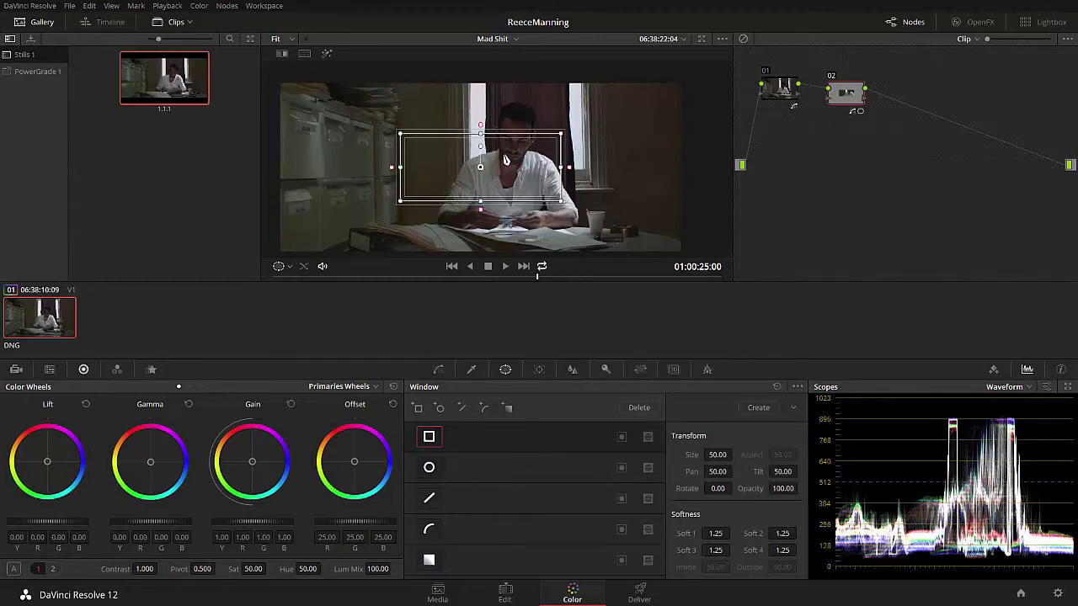
In the enlarged viewer, stretch node 02's window into a long slanted beam.
scroll(499, 164, "down", 3)
scroll(502, 157, "up", 3)
scroll(500, 168, "up", 4)
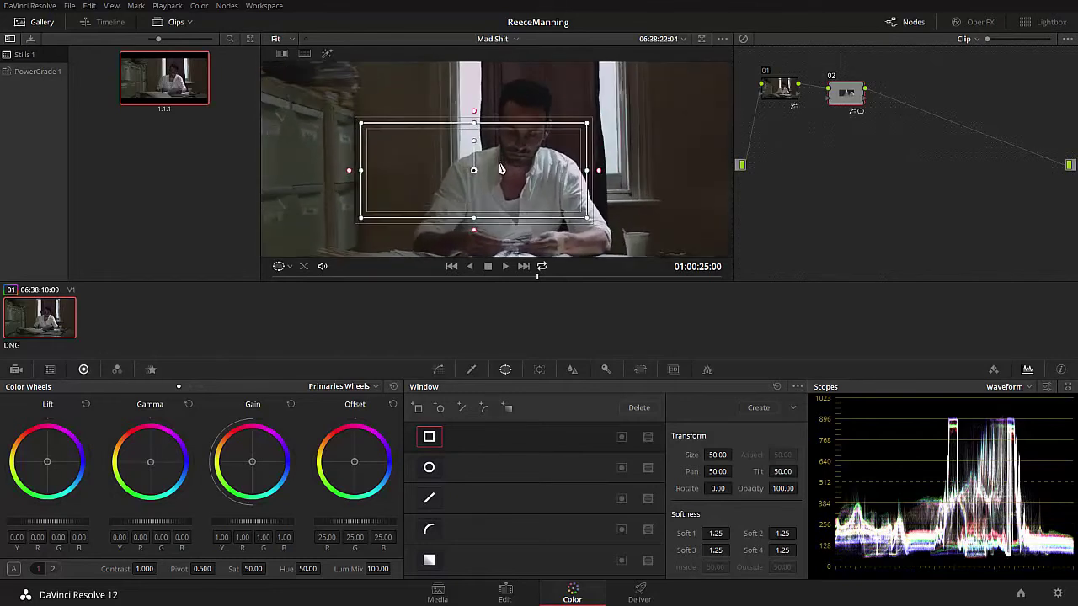
key("alt+f")
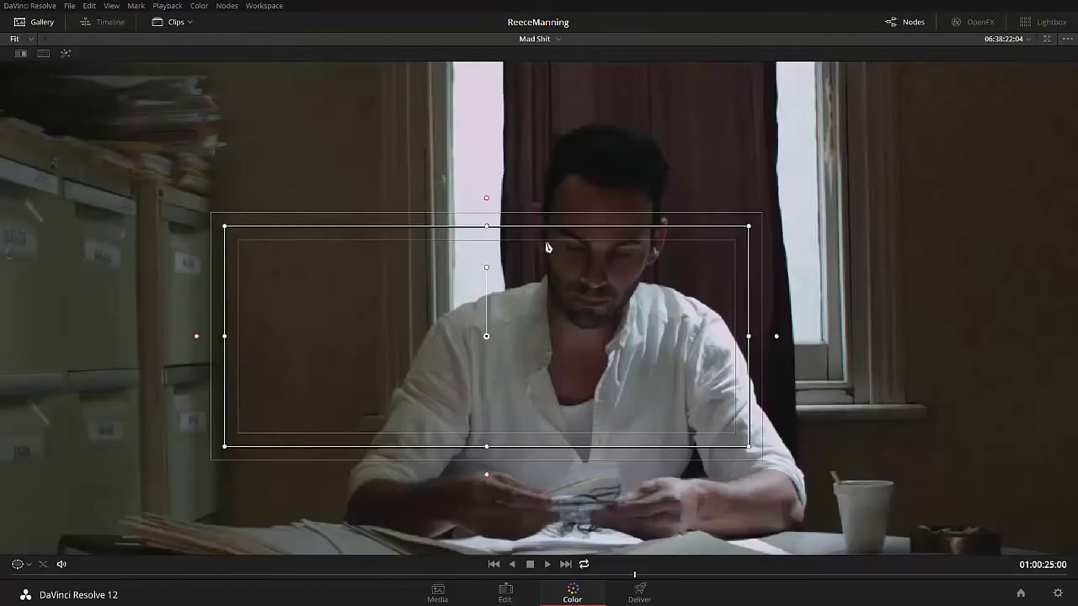
scroll(557, 308, "down", 1)
scroll(522, 283, "down", 1)
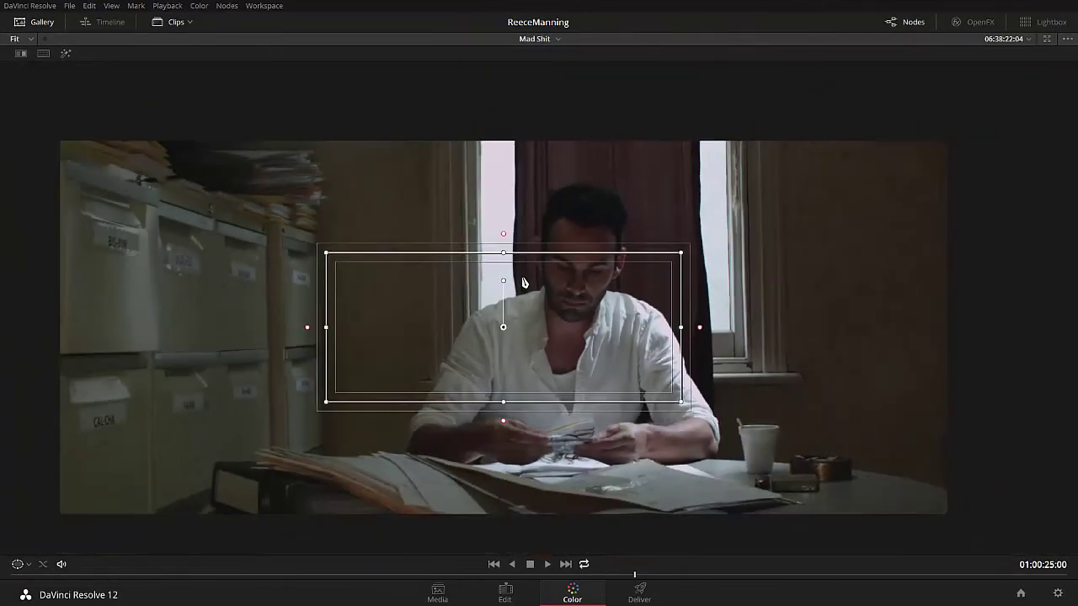
left_click_drag(682, 330, 894, 183)
scroll(617, 301, "down", 1)
scroll(617, 301, "down", 2)
left_click_drag(412, 327, 566, 341)
left_click_drag(898, 227, 890, 158)
Refine the beam's corners and widen its edge softness toward the bottom and left.
left_click_drag(727, 244, 732, 235)
left_click_drag(570, 289, 572, 288)
left_click_drag(731, 266, 733, 251)
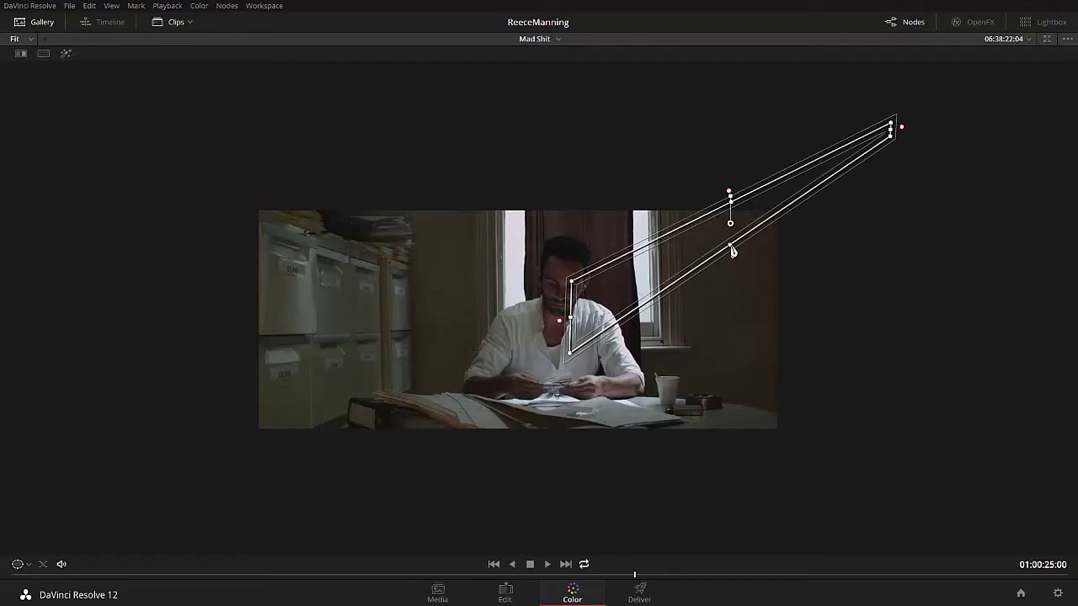
left_click_drag(571, 318, 564, 272)
left_click_drag(566, 352, 569, 364)
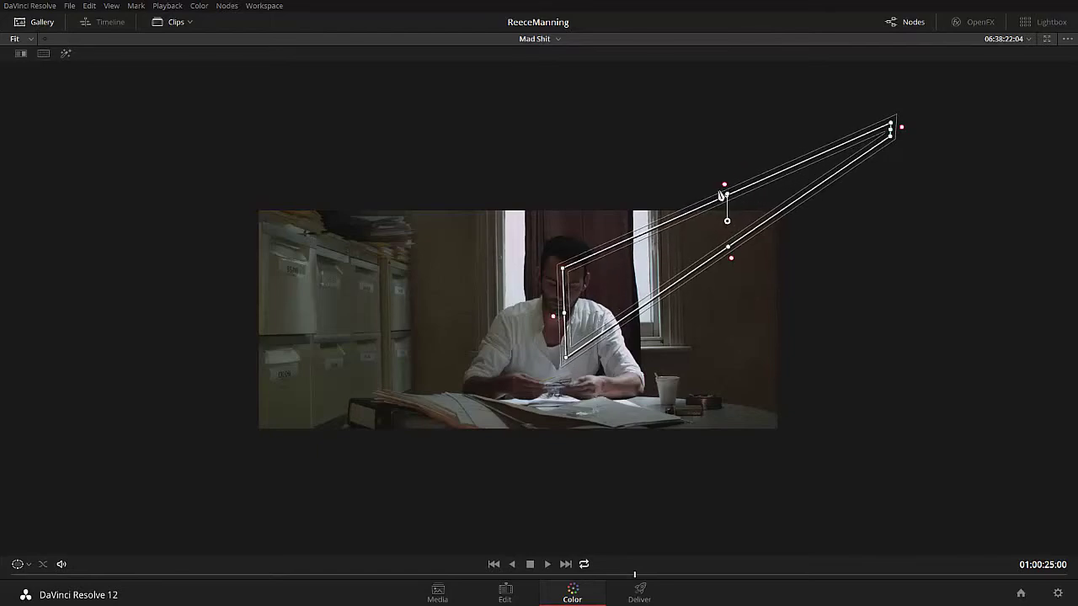
left_click_drag(726, 190, 715, 161)
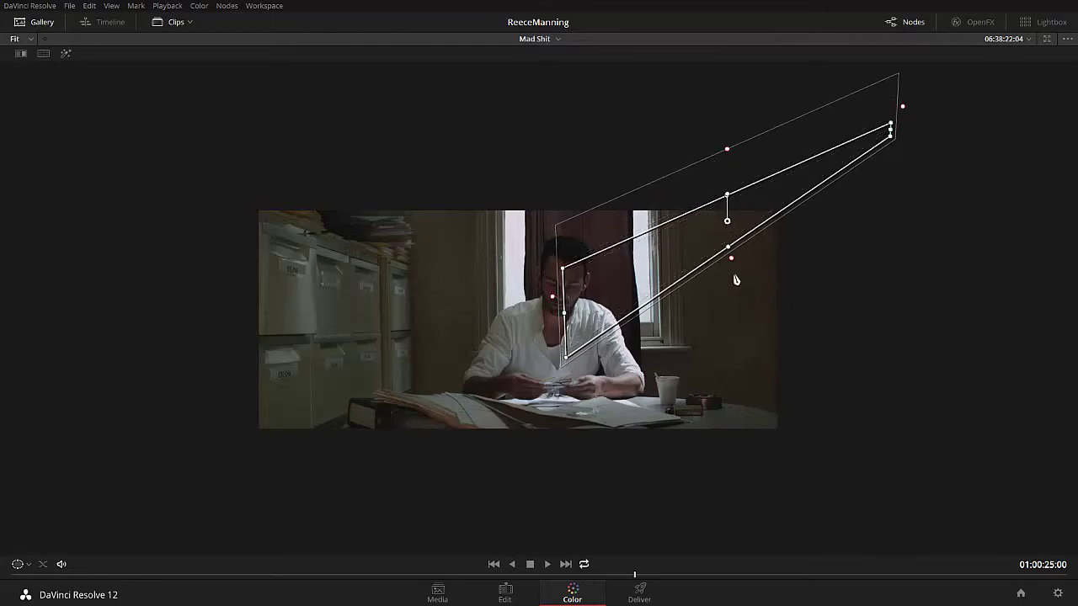
left_click_drag(739, 311, 737, 336)
left_click_drag(553, 341, 315, 438)
With the matte highlight on, widen top softness and adjust corners, then restore the normal layout.
key("shift+h")
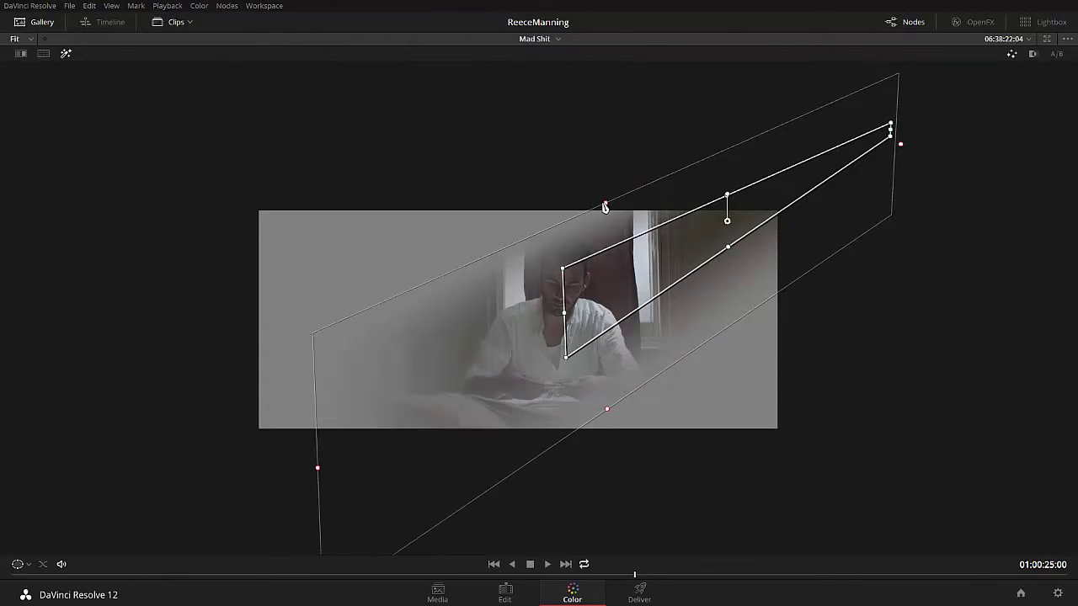
left_click_drag(603, 204, 577, 169)
left_click_drag(570, 276, 571, 276)
left_click_drag(566, 357, 565, 348)
left_click_drag(890, 137, 907, 131)
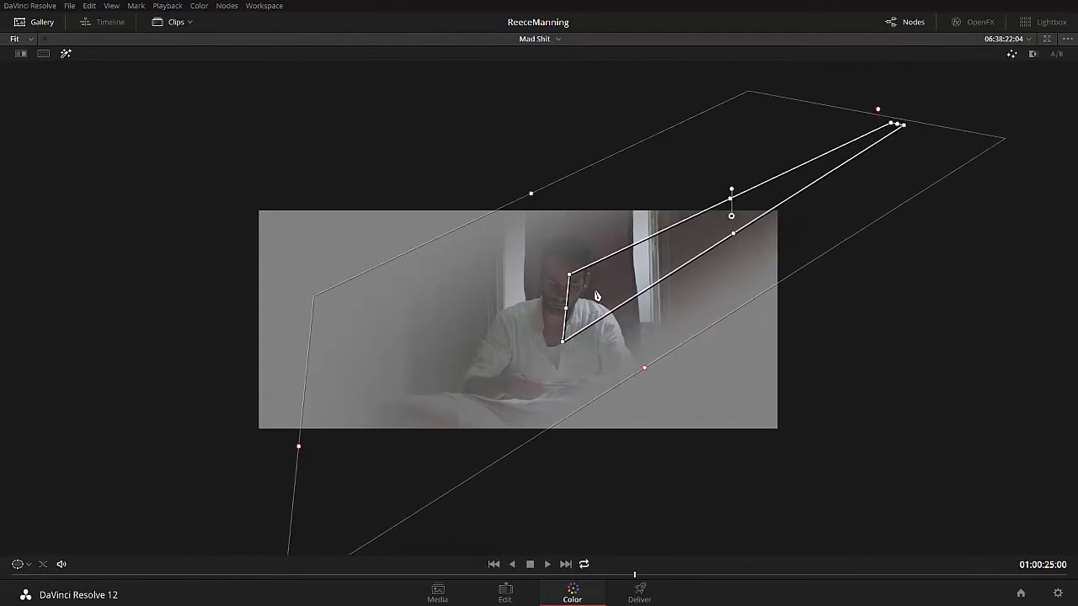
left_click_drag(566, 308, 554, 324)
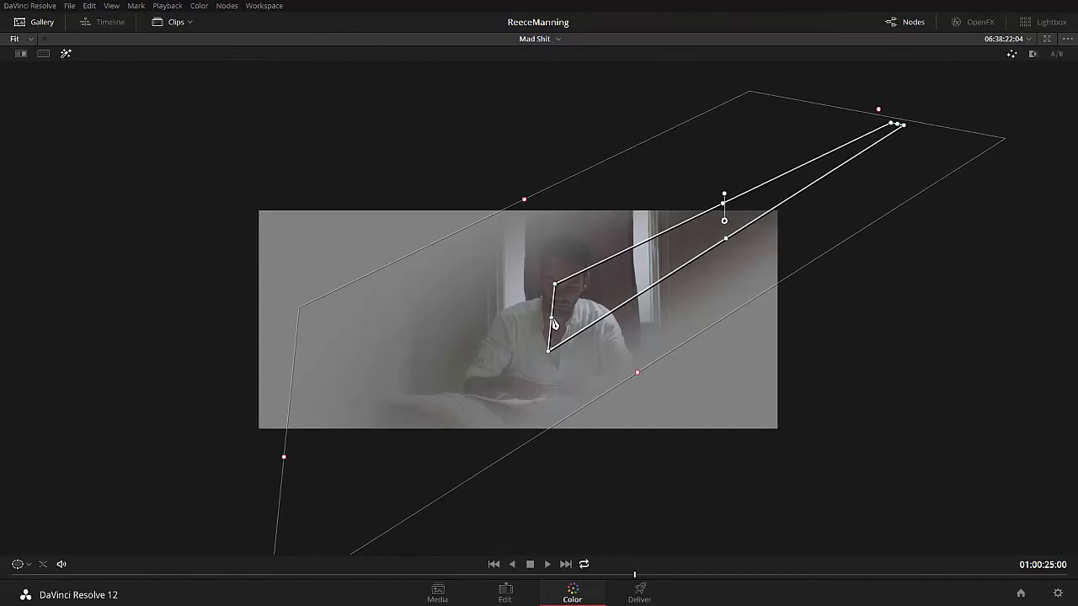
key("shift+h")
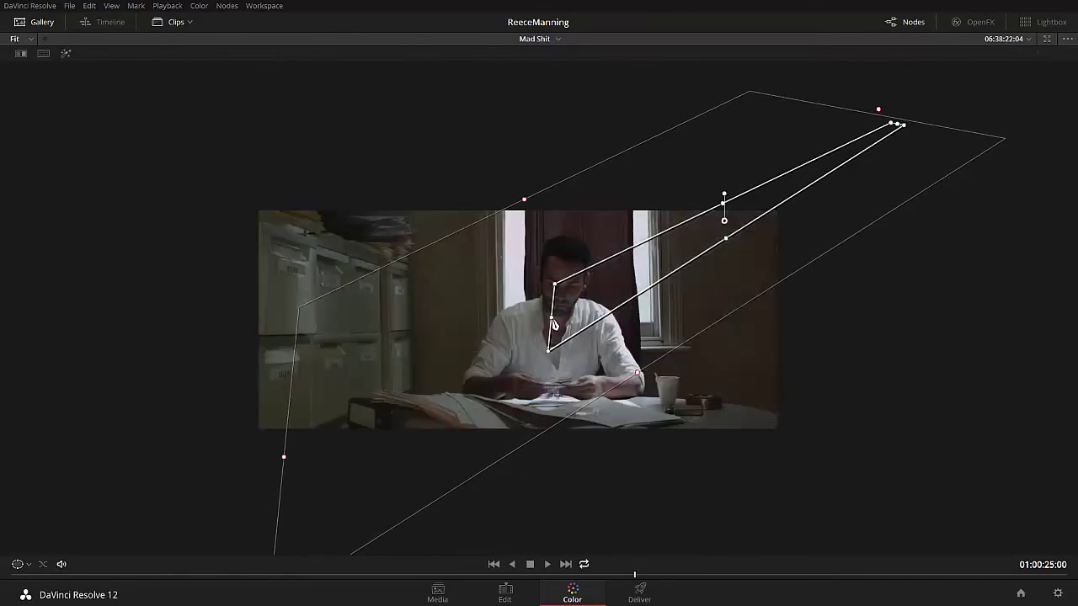
key("alt+f")
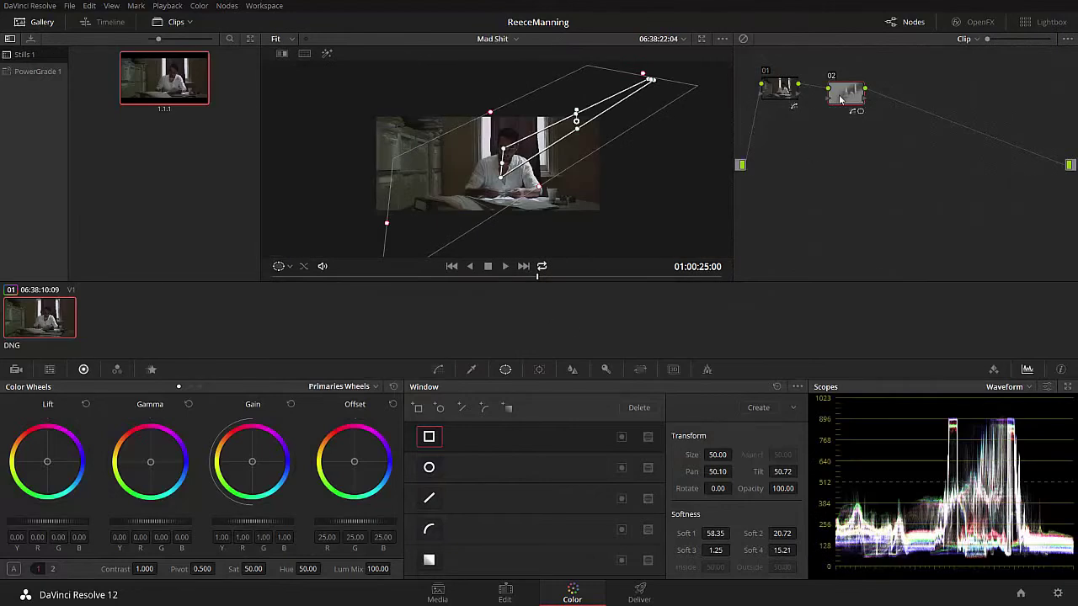
Lift node 02's curve to brighten the window area and reposition the light window.
left_click(438, 370)
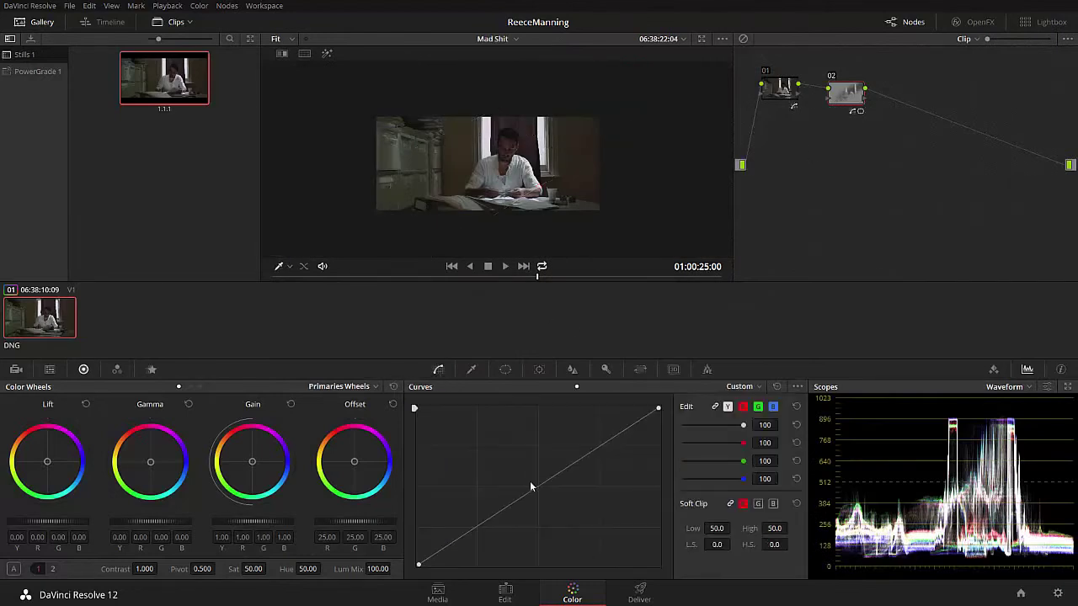
left_click_drag(524, 496, 534, 452)
scroll(516, 195, "up", 5)
right_click(576, 482)
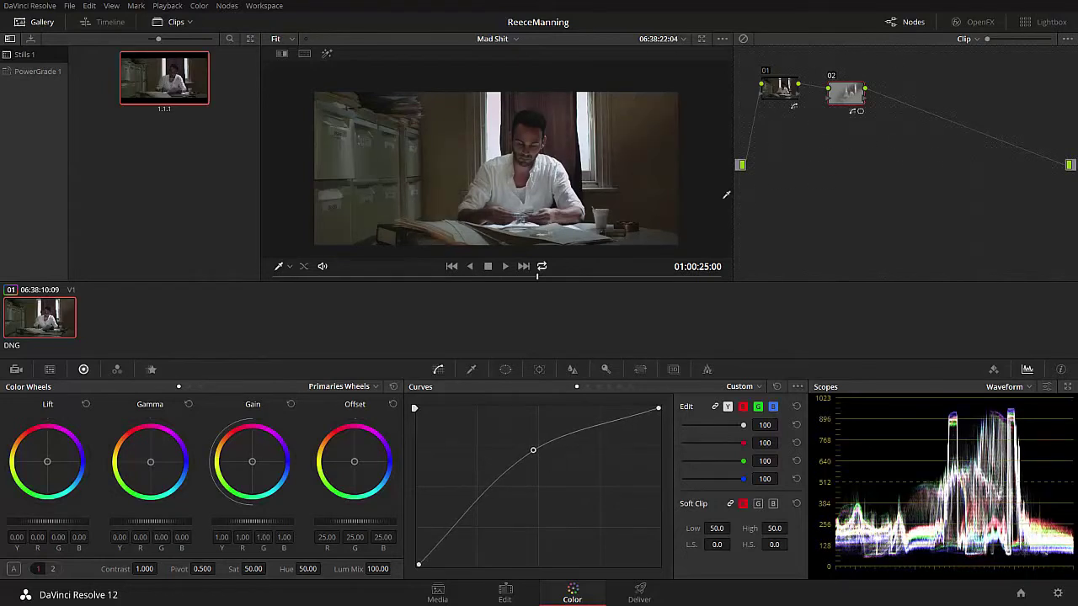
left_click(505, 369)
left_click_drag(648, 124, 607, 124)
scroll(635, 124, "down", 2)
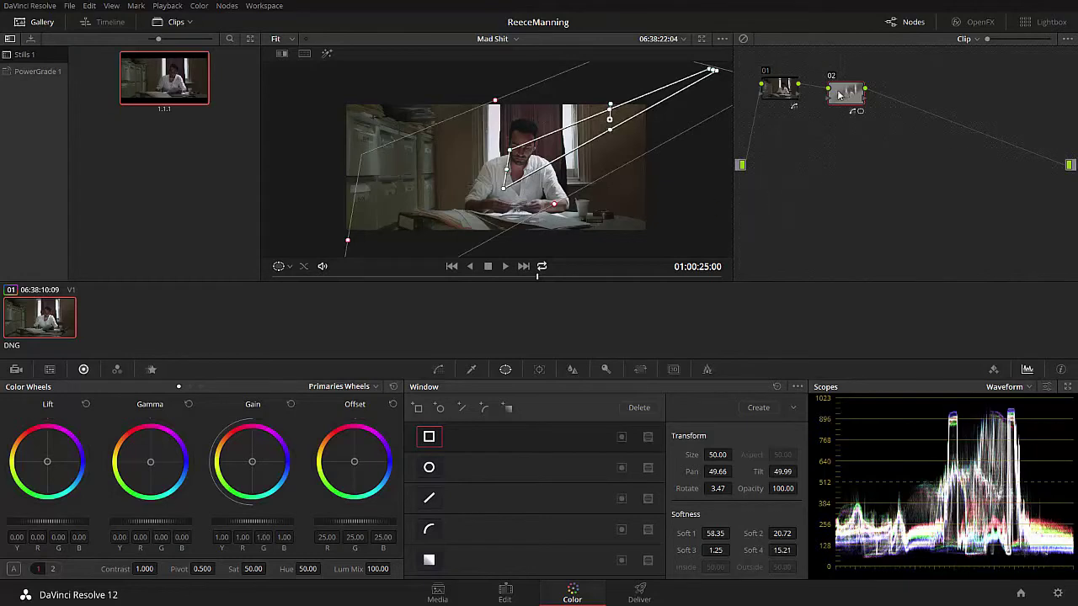
Review node 01's curve, then move node 02 further right in the node graph.
left_click(438, 369)
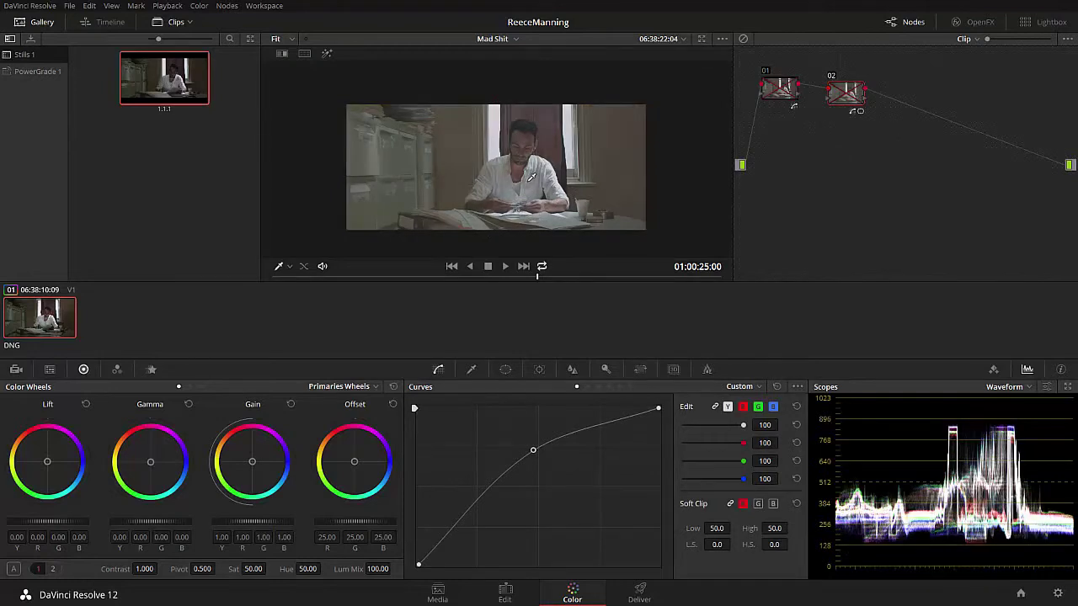
left_click(780, 87)
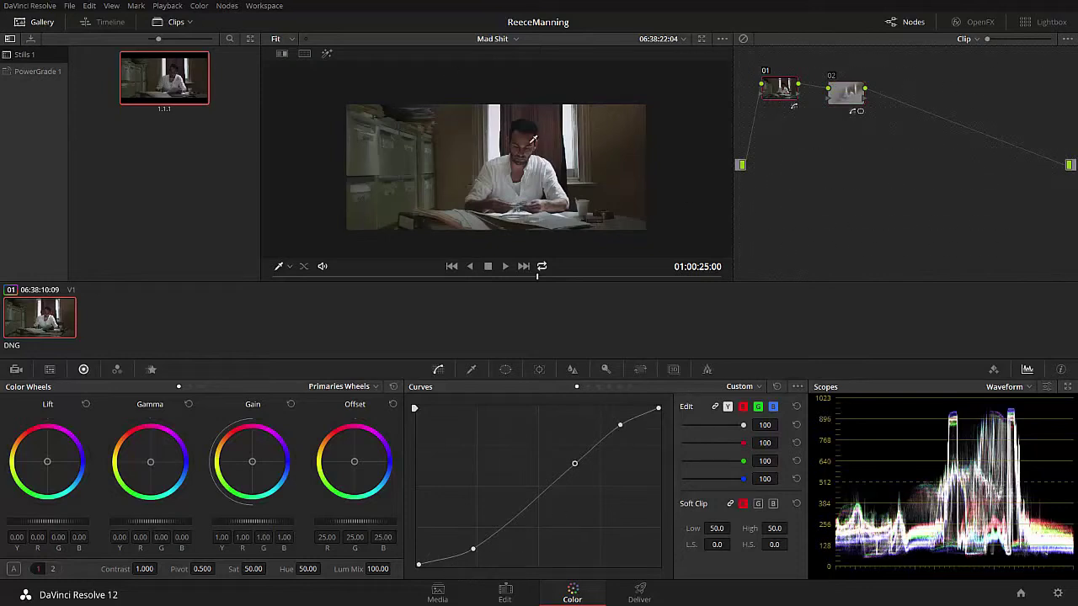
left_click_drag(861, 91, 865, 87)
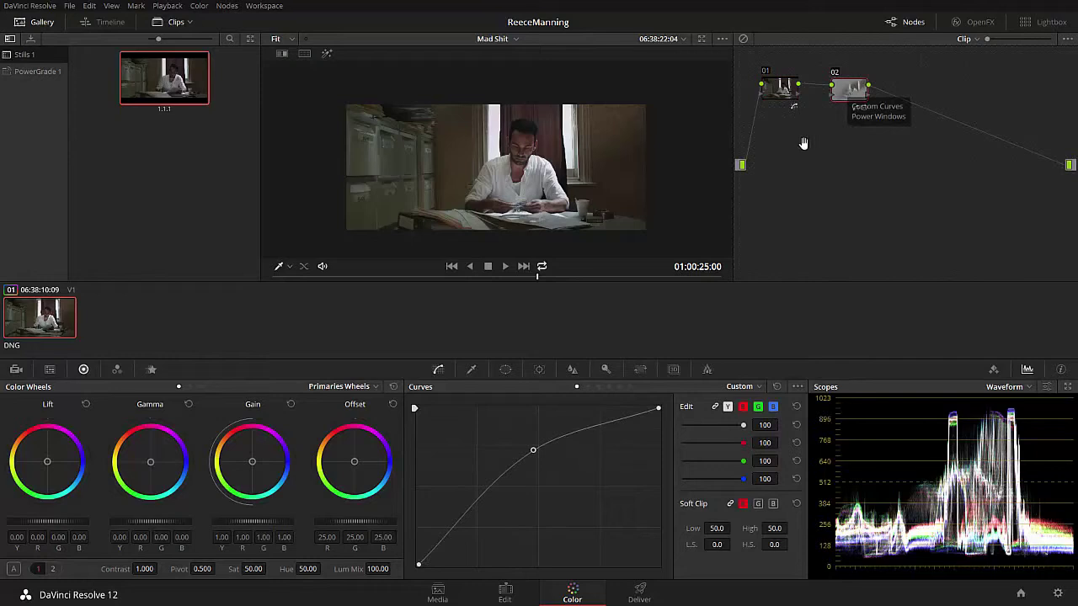
left_click_drag(847, 93, 910, 94)
left_click(505, 370)
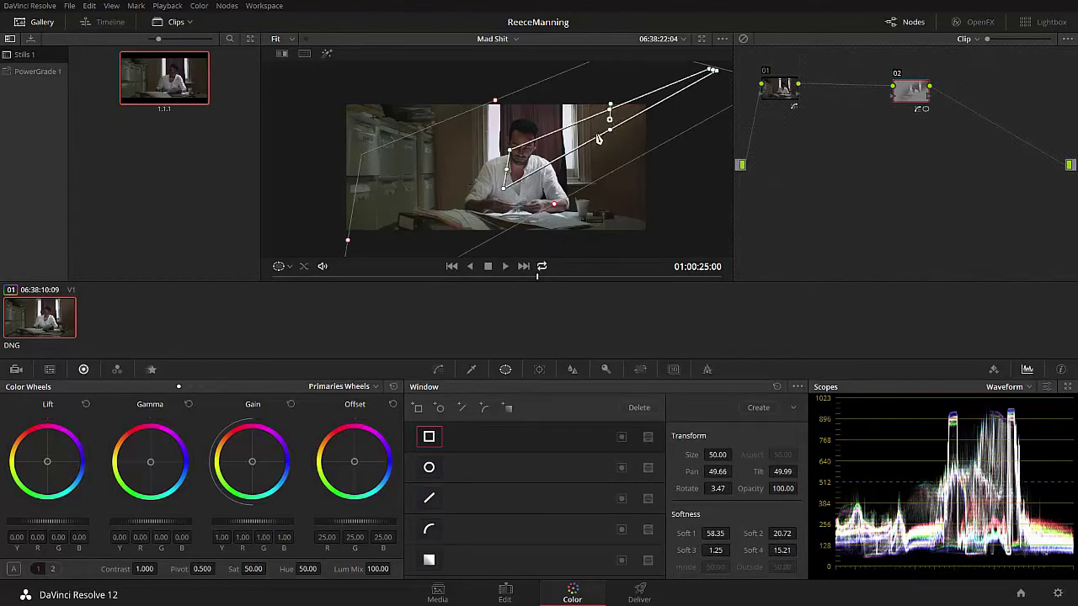
Add node 03 after node 02 and dip its curve midpoint to darken the picture.
right_click(906, 93)
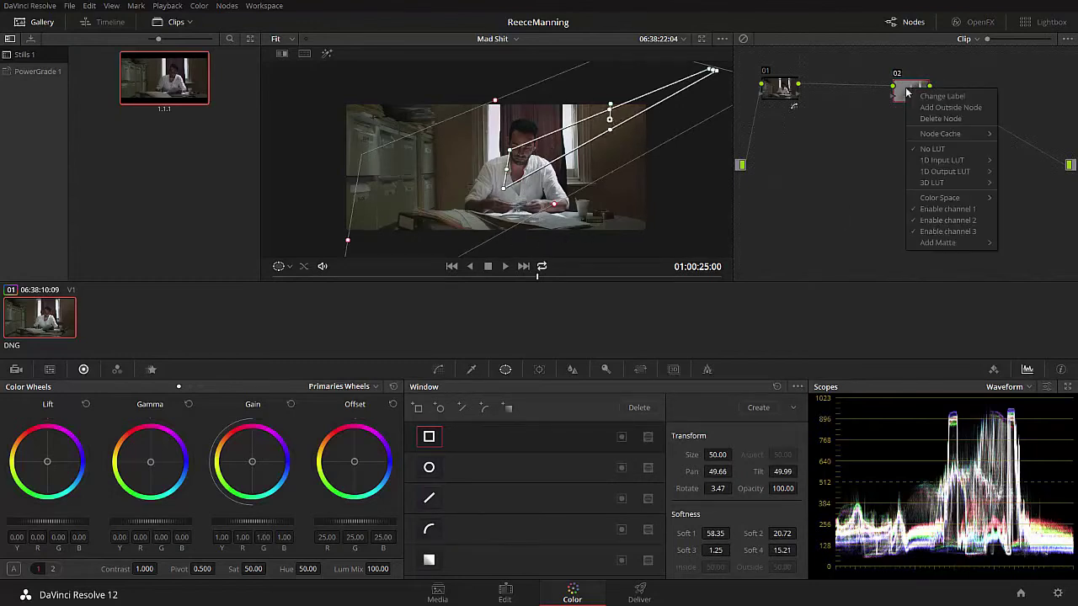
left_click(949, 108)
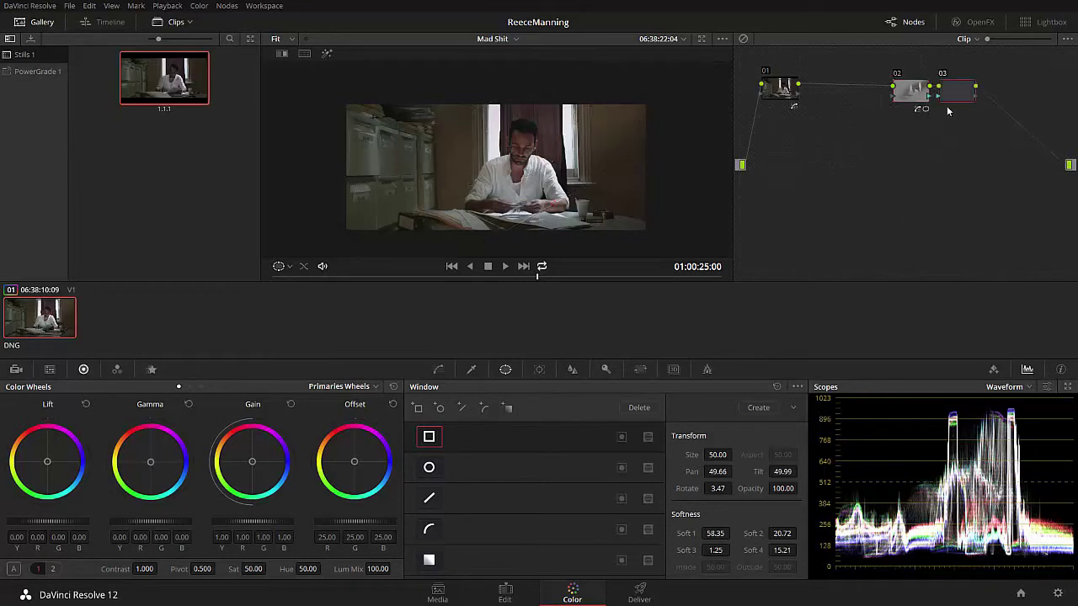
left_click_drag(951, 105, 912, 89)
left_click(968, 93)
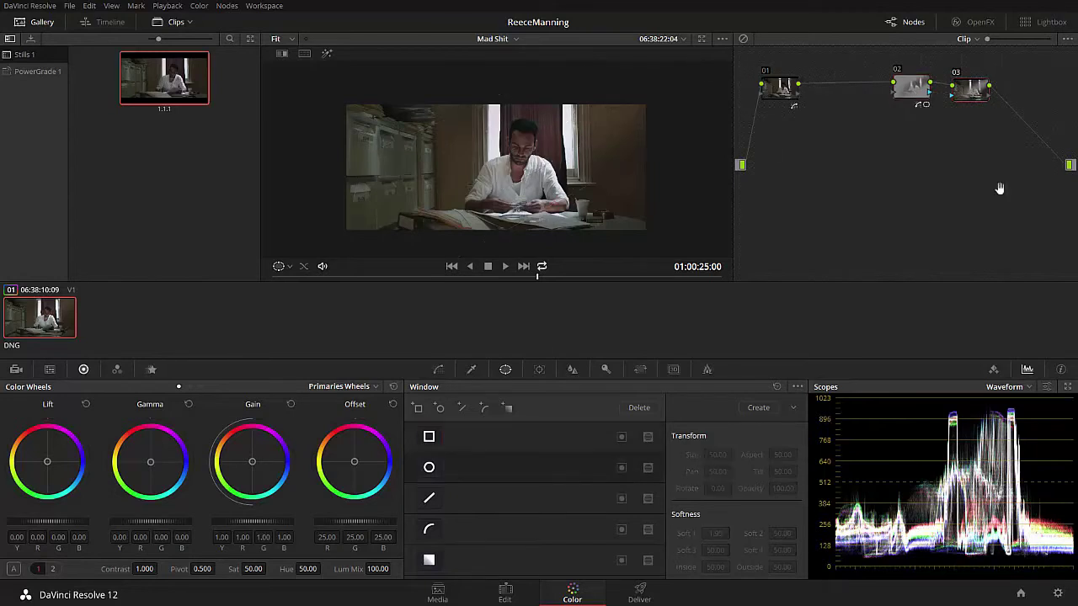
left_click_drag(976, 91, 972, 88)
left_click(438, 369)
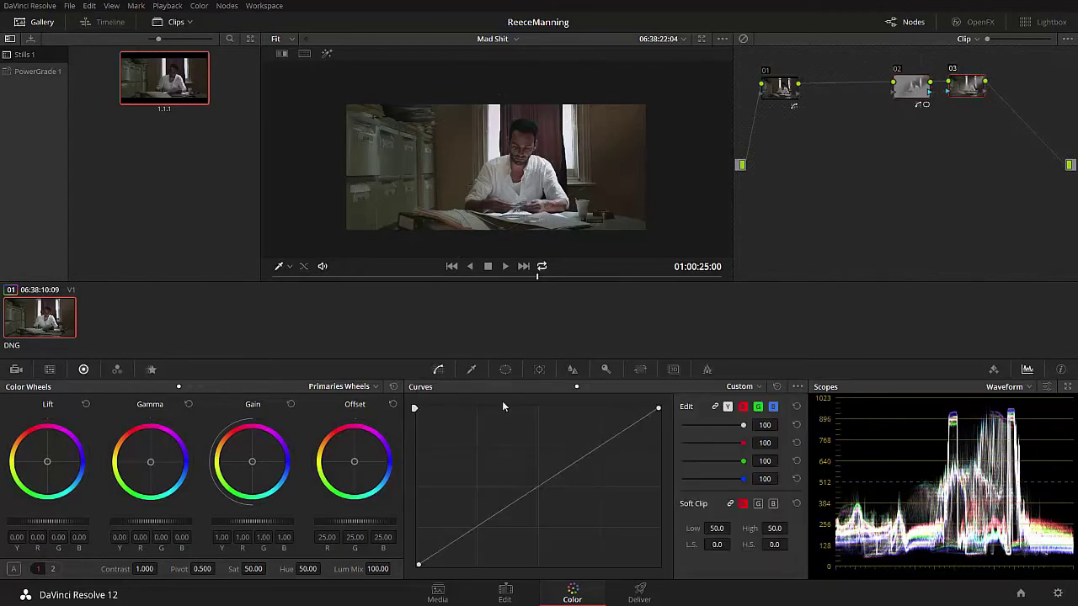
left_click_drag(546, 492, 533, 515)
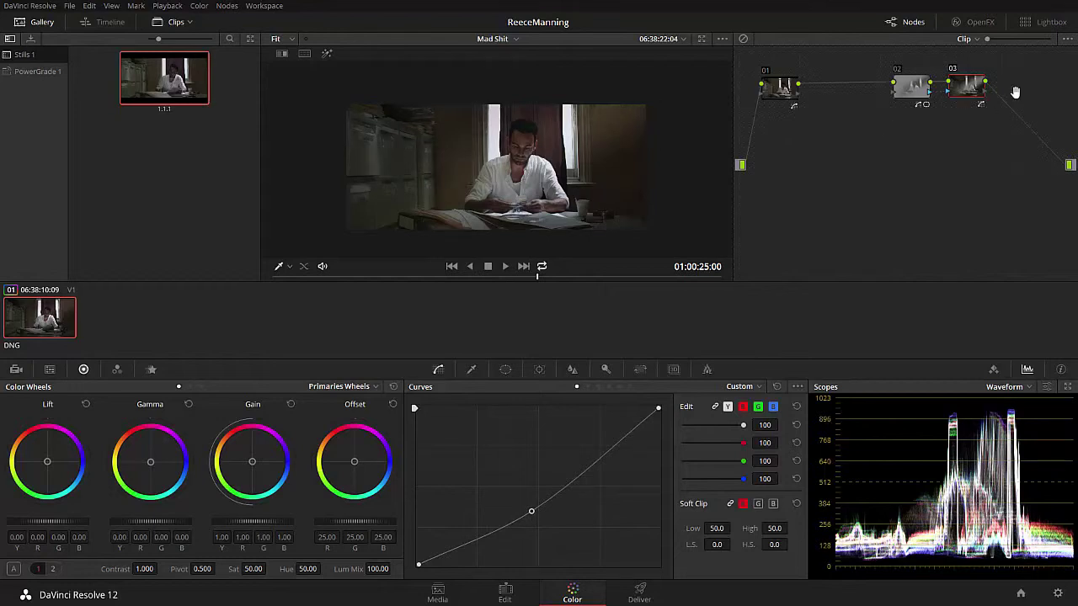
Add serial node 04 and place it below the other nodes.
key("alt+s")
left_click_drag(936, 161, 795, 156)
left_click(965, 89)
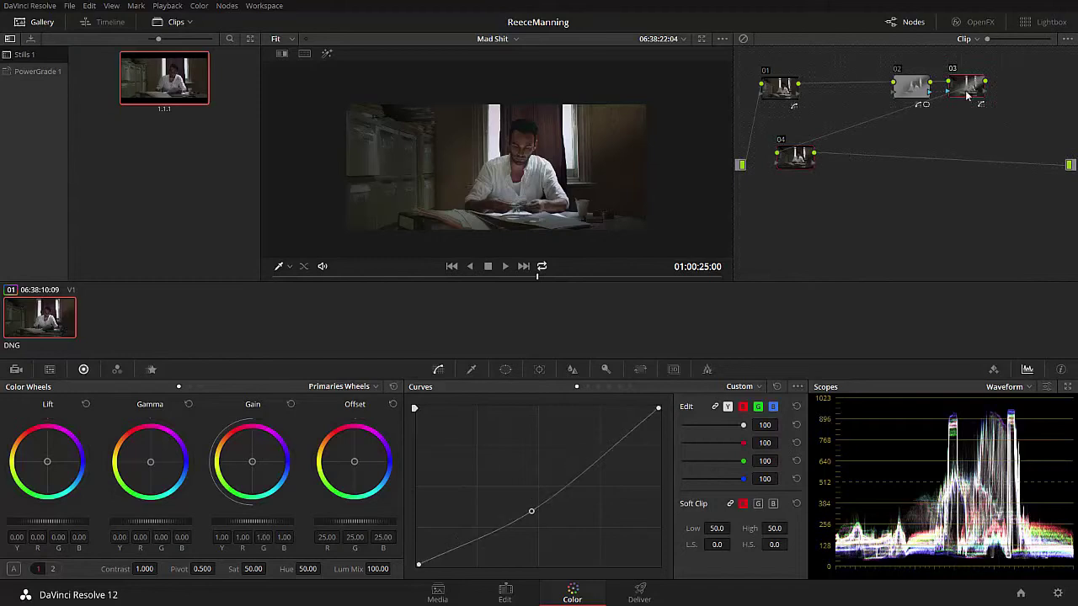
left_click(793, 159)
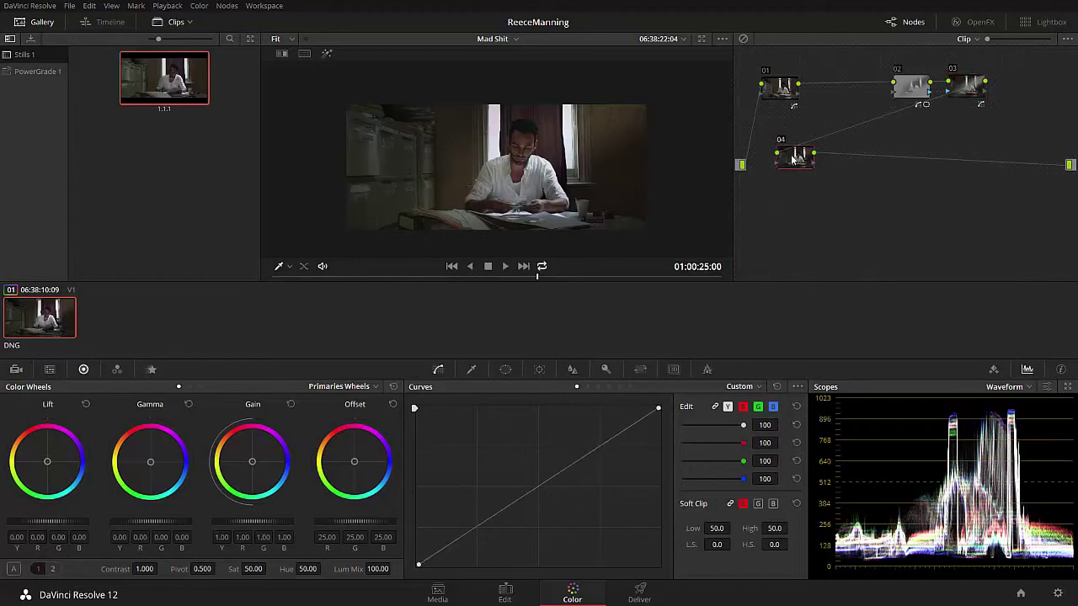
Give node 04 a soft oval window around the man and lower its curve to darken.
left_click(505, 369)
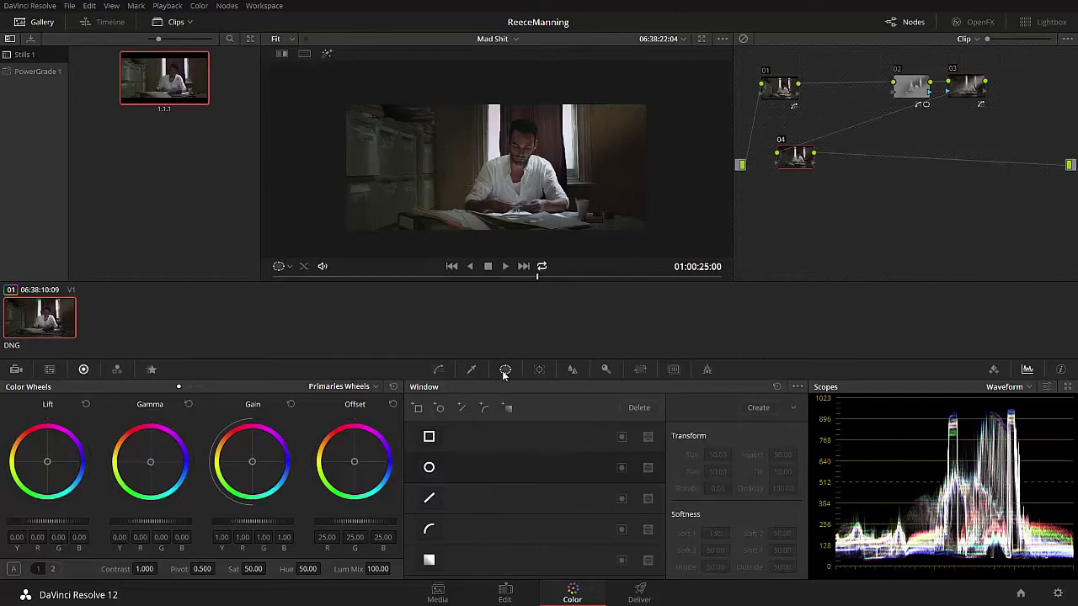
left_click(428, 470)
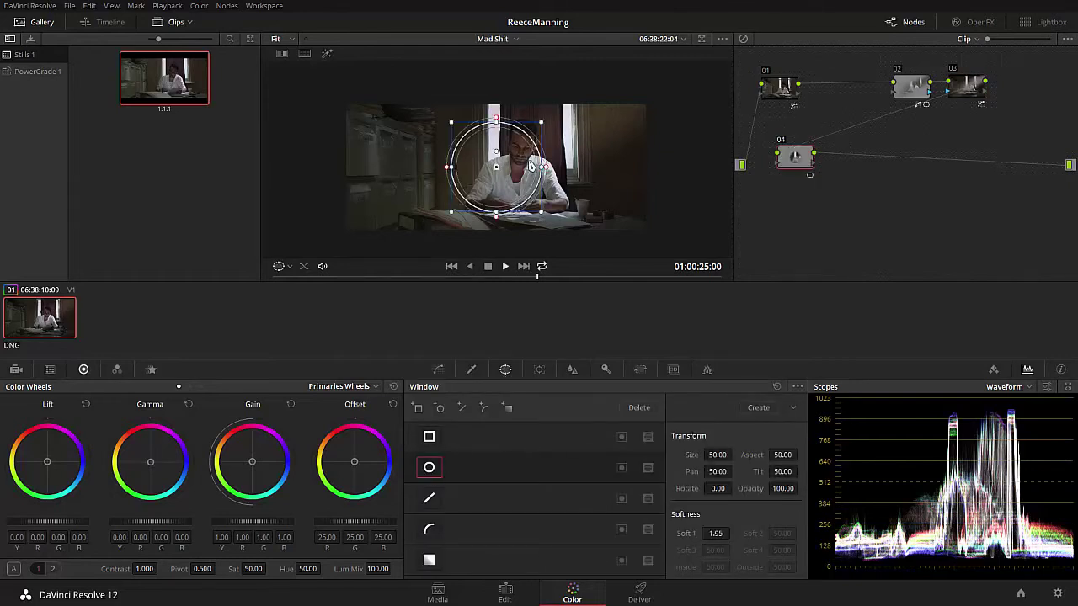
left_click_drag(496, 167, 609, 173)
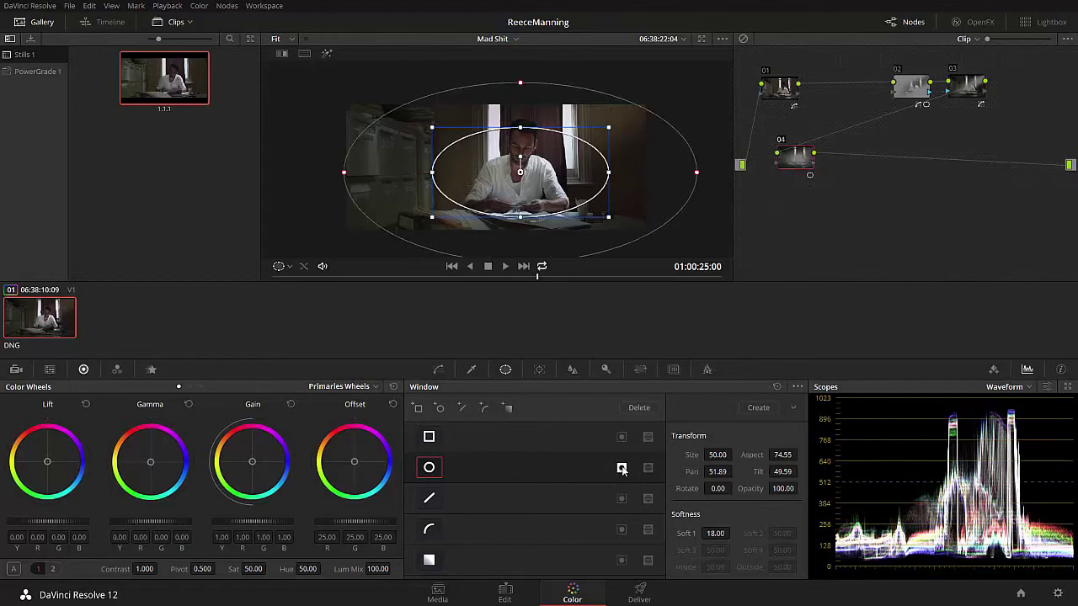
left_click(440, 370)
mouse_move(532, 497)
left_mouse_down()
mouse_move(541, 515)
mouse_move(532, 504)
left_mouse_up()
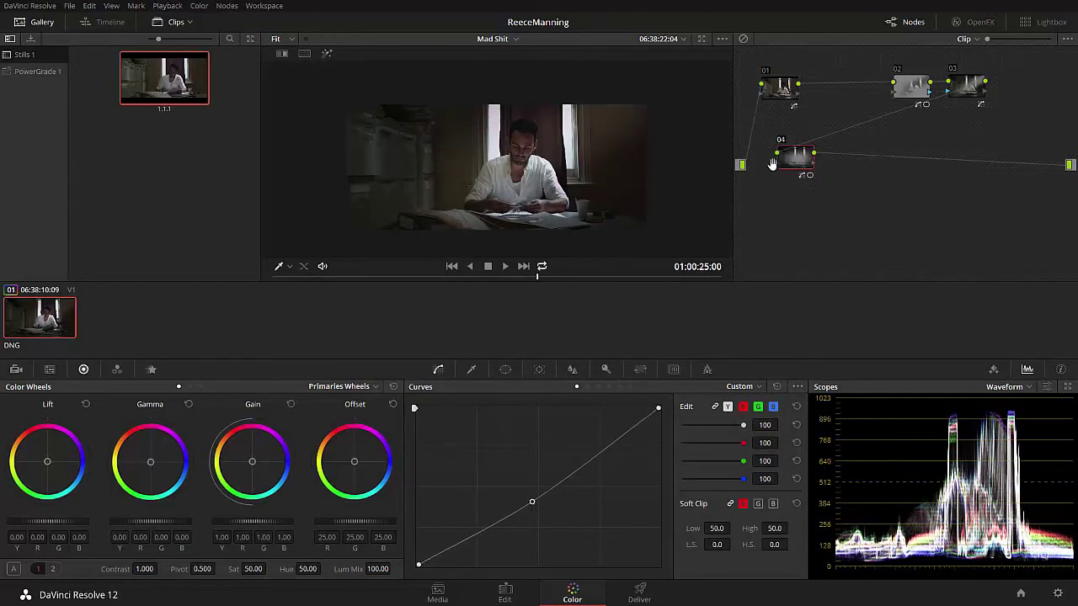
left_click_drag(783, 165, 786, 160)
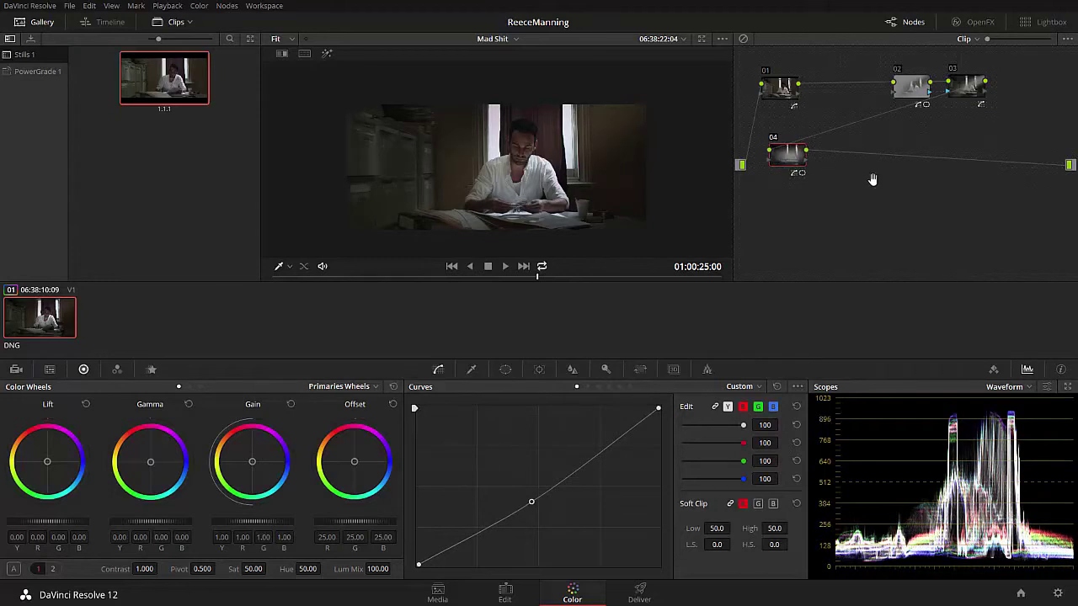
Add serial node 05 and give it a circle power window.
key("alt+s")
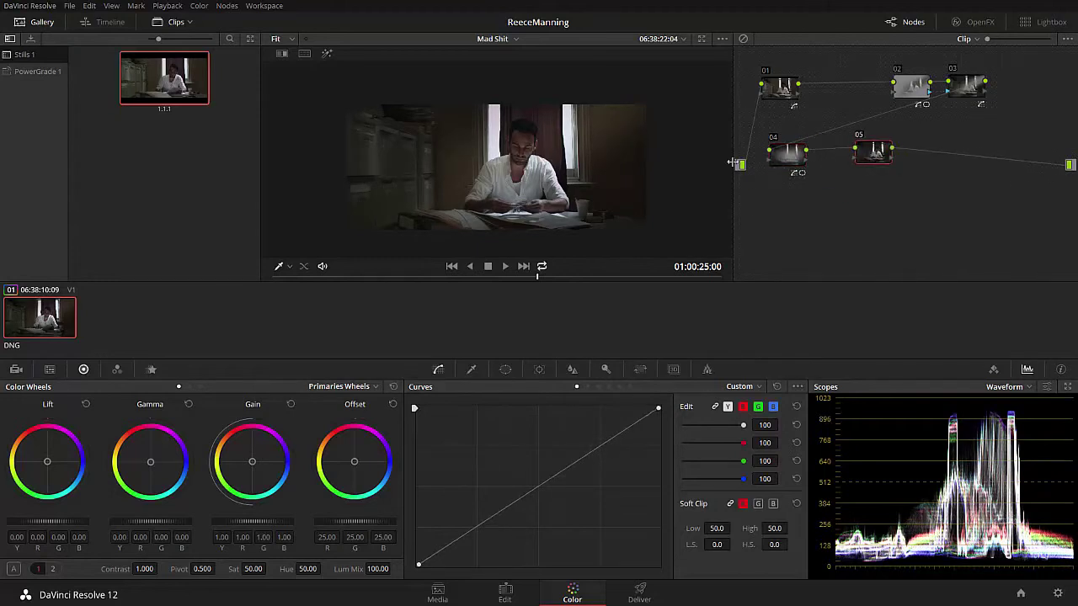
left_click(505, 370)
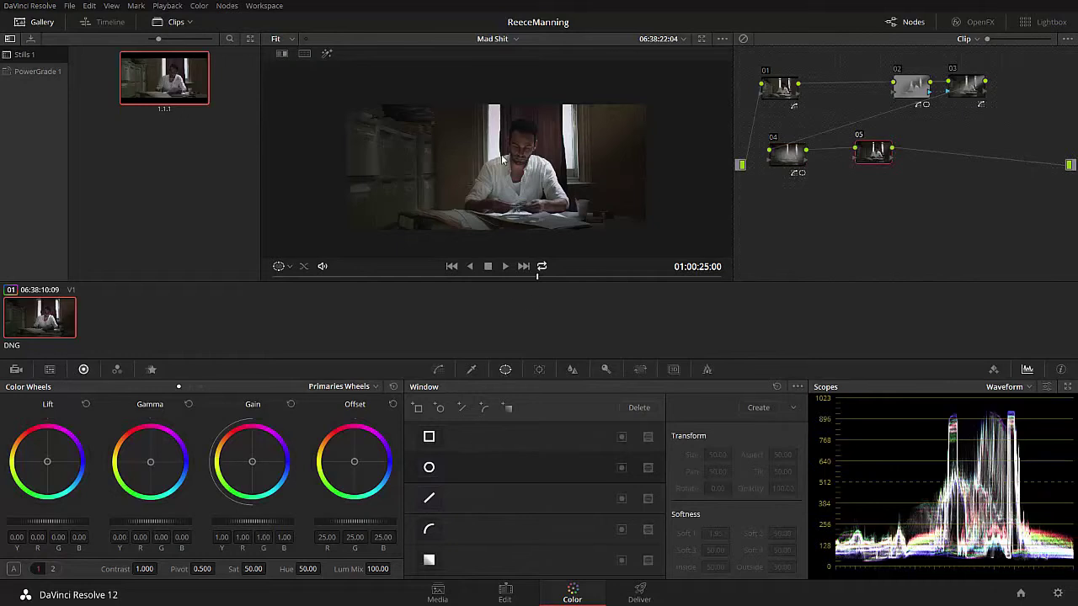
scroll(501, 153, "up", 5)
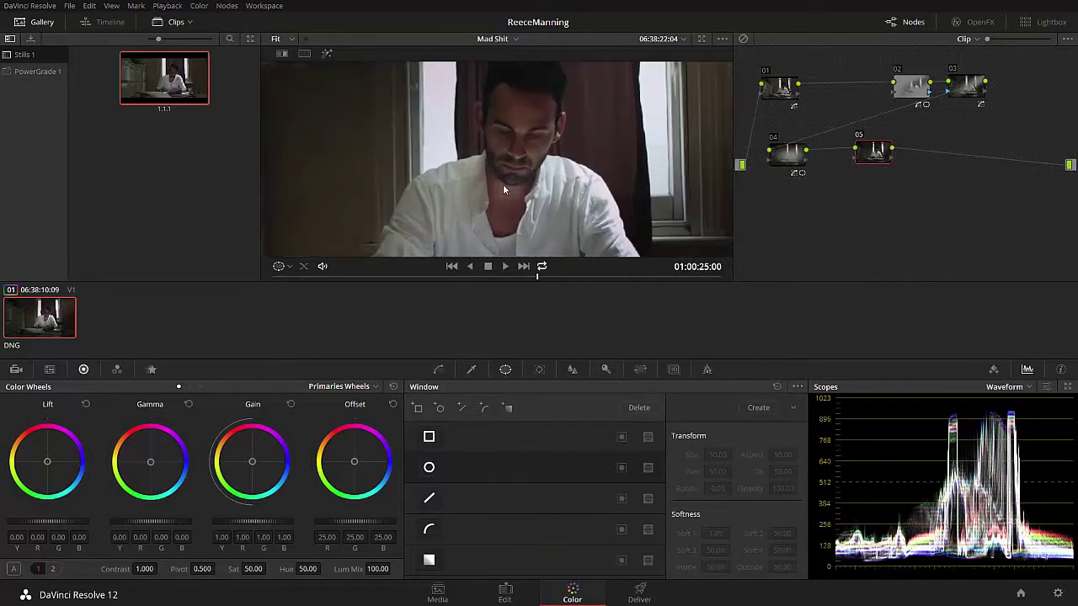
key("alt+f")
scroll(635, 311, "up", 2)
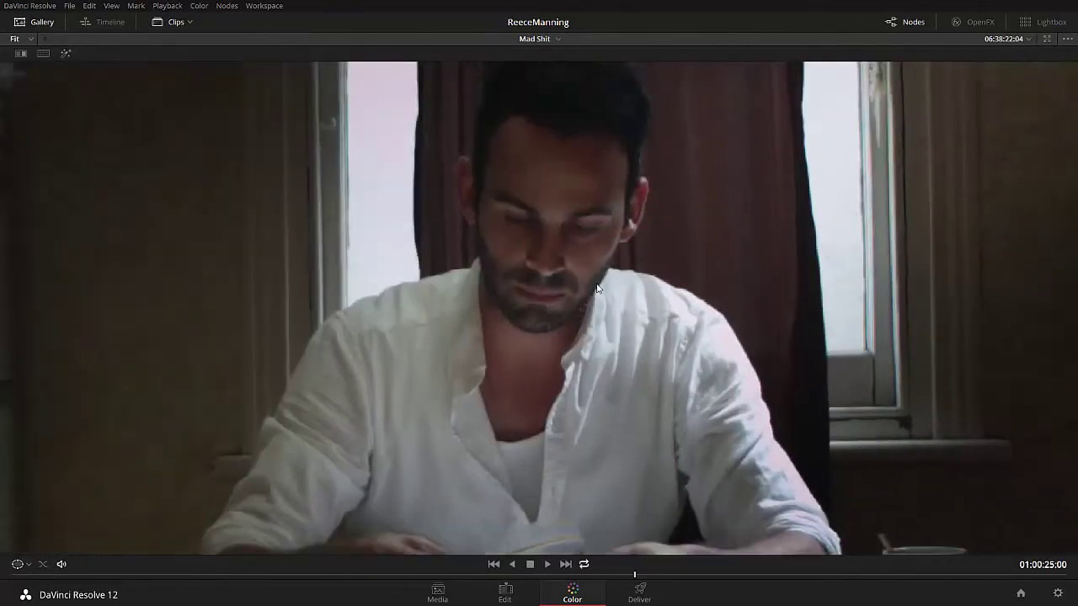
scroll(597, 289, "down", 1)
scroll(594, 288, "down", 1)
key("alt+f")
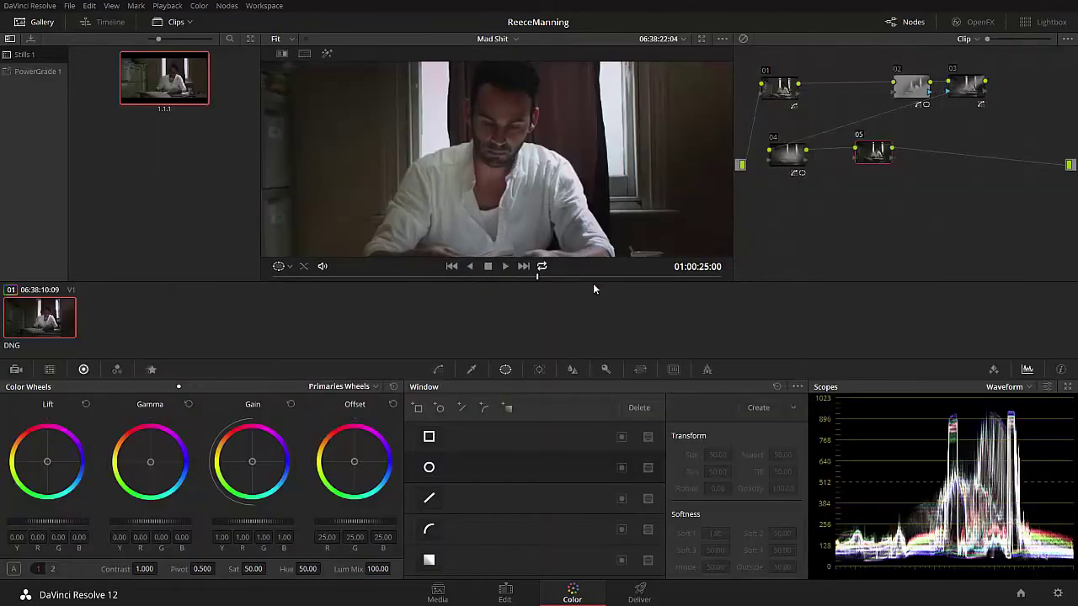
scroll(526, 179, "down", 1)
scroll(526, 178, "down", 1)
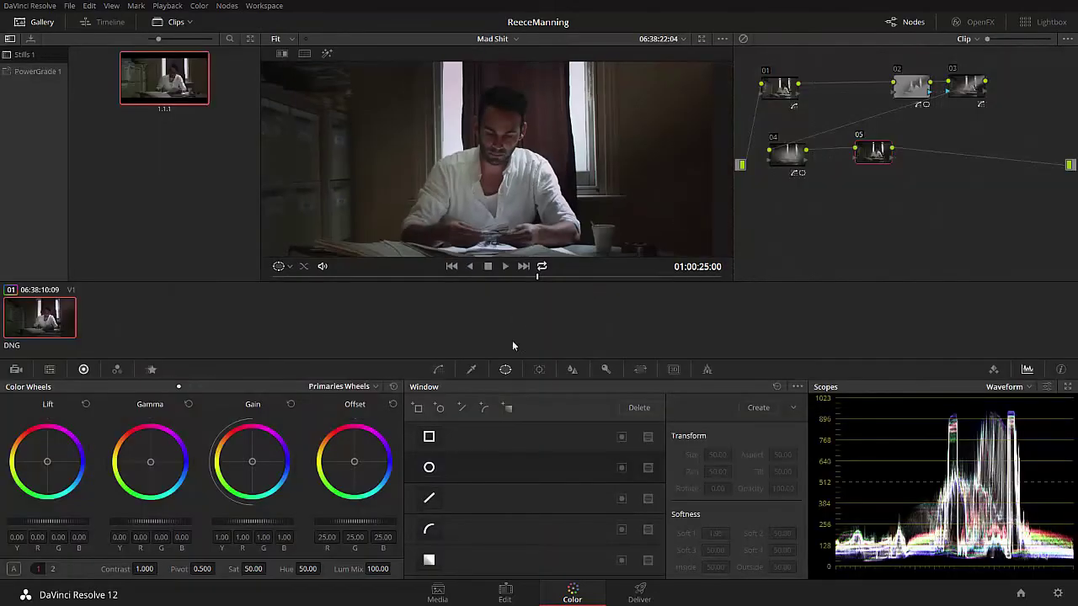
left_click(428, 468)
Move the circle onto the face, narrow it, and stretch it into a tilted oval.
left_click_drag(459, 168, 500, 151)
left_click_drag(426, 140, 459, 140)
key("alt+f")
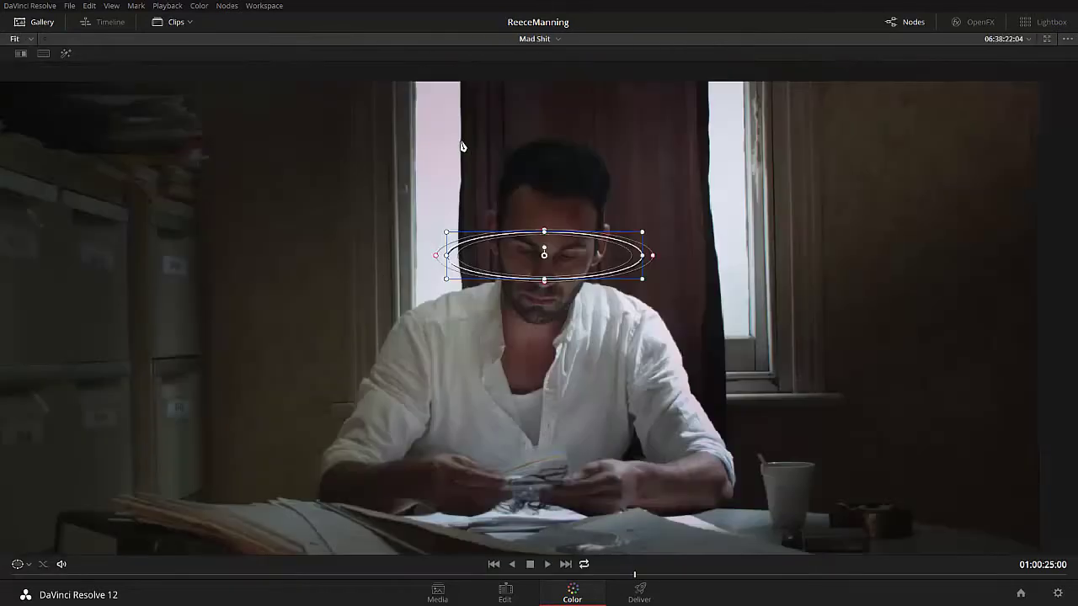
scroll(548, 229, "up", 3)
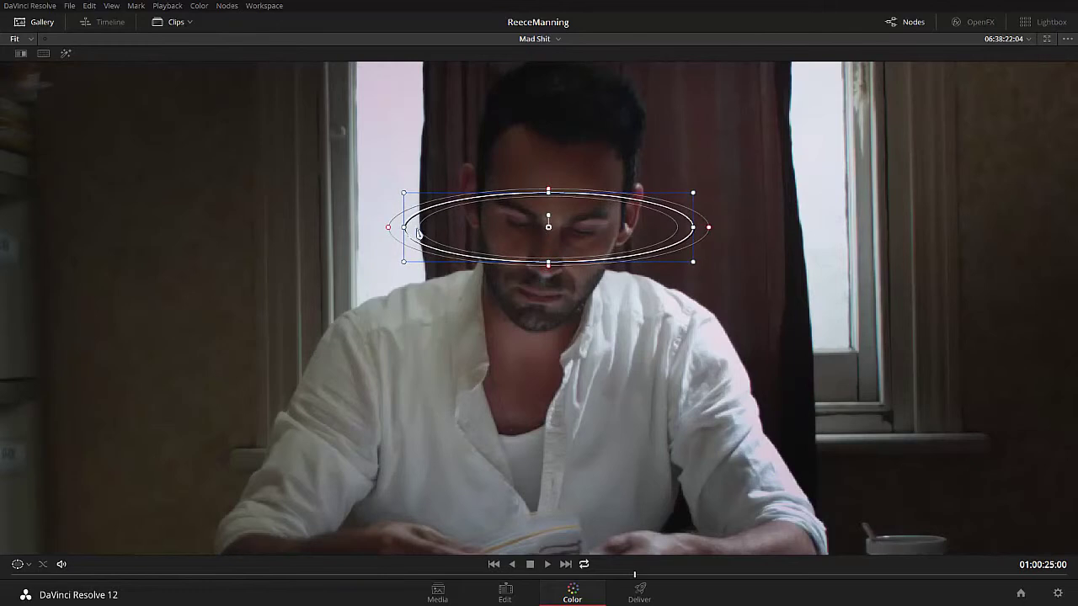
left_click_drag(413, 232, 707, 254)
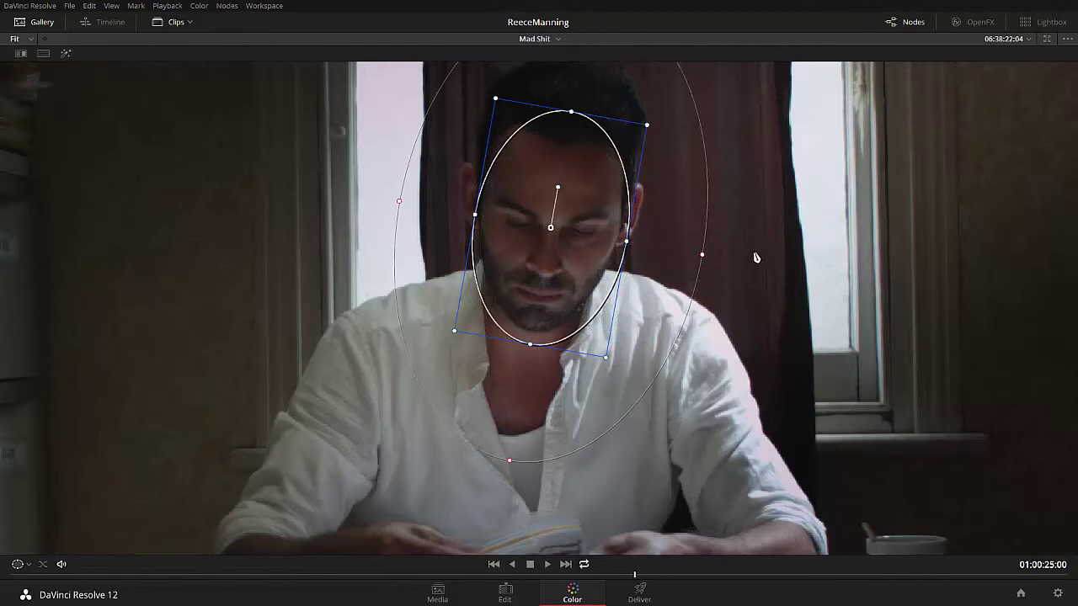
Track the face window forward briefly, then stop and clear the tracking data.
key("alt+f")
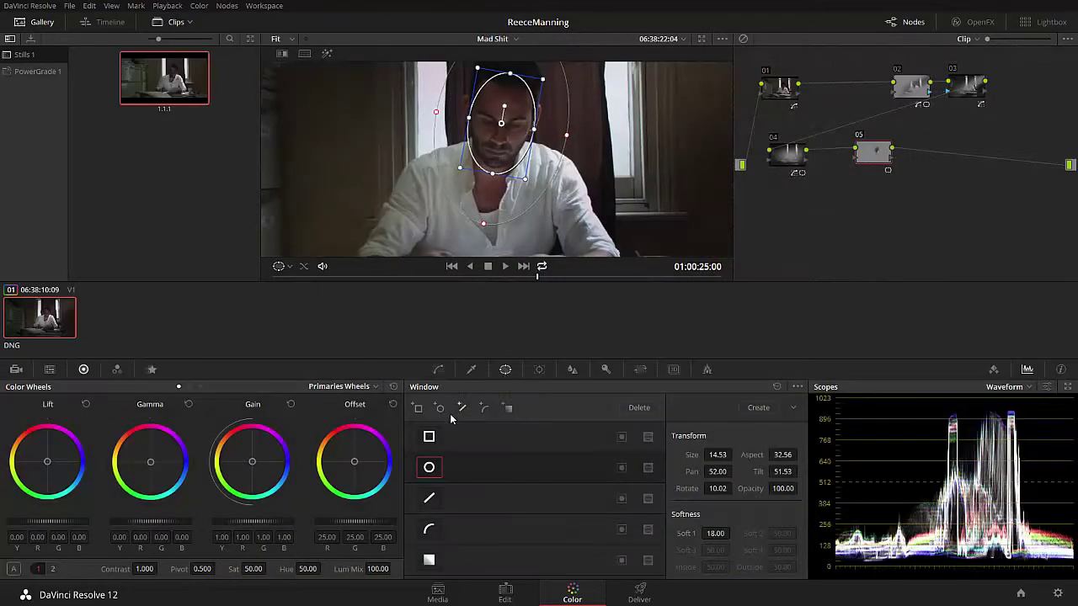
left_click(539, 369)
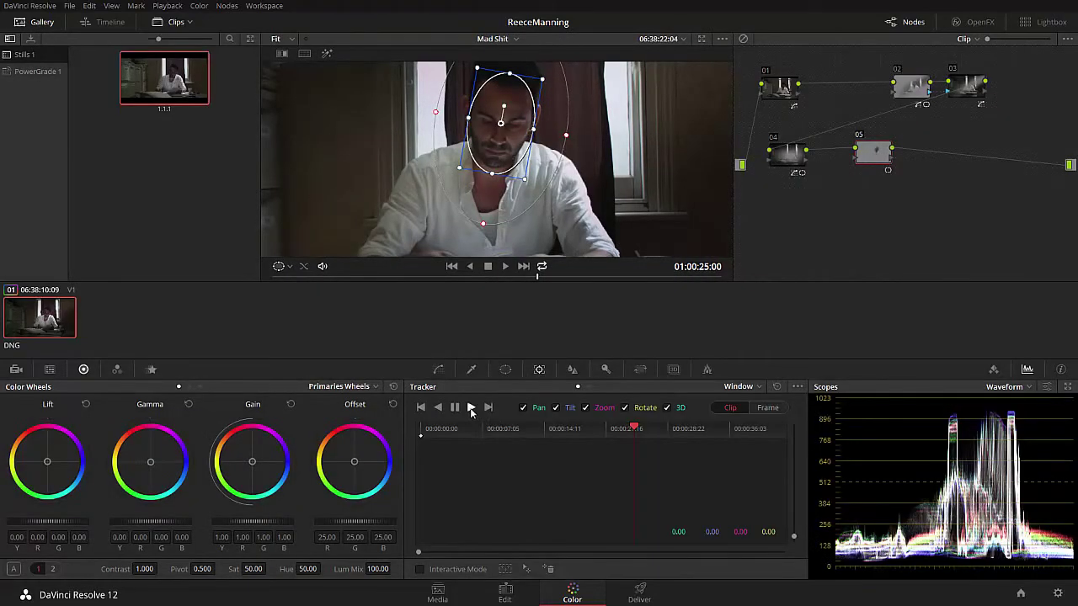
left_click(470, 407)
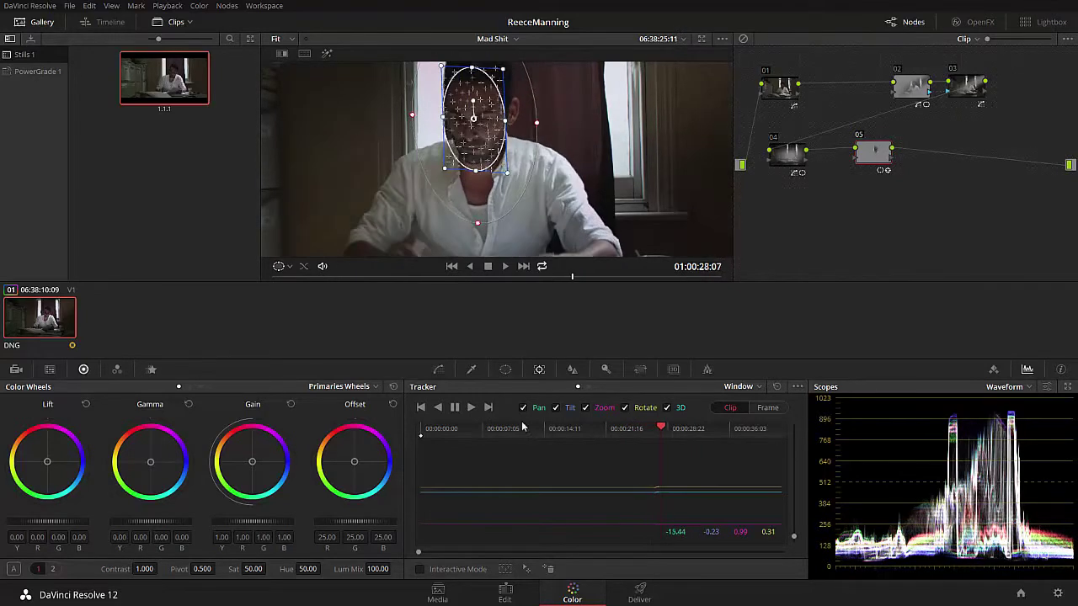
left_click(509, 187)
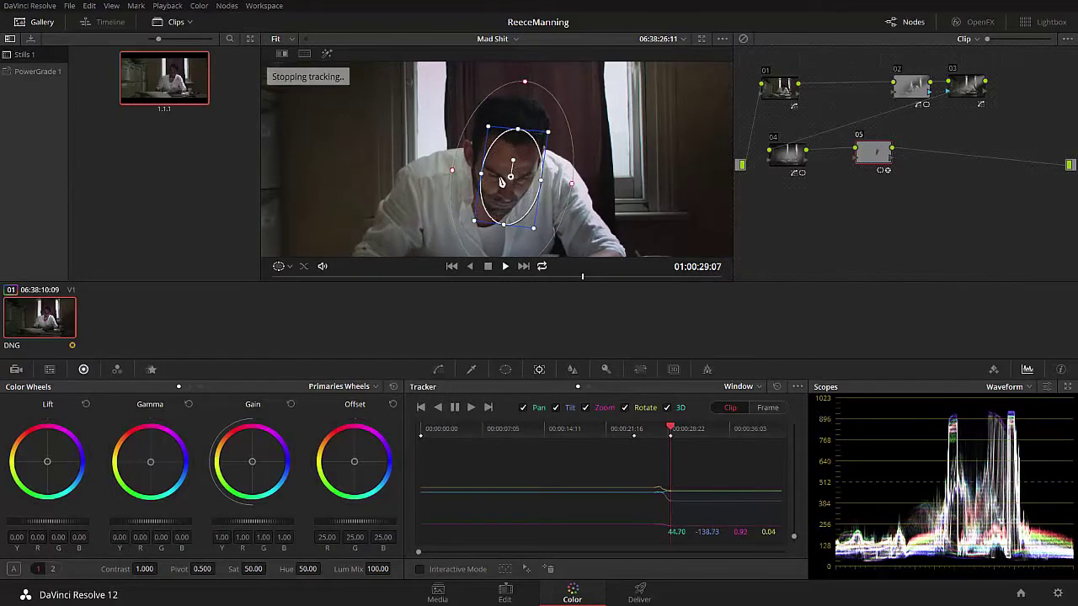
left_click(624, 407)
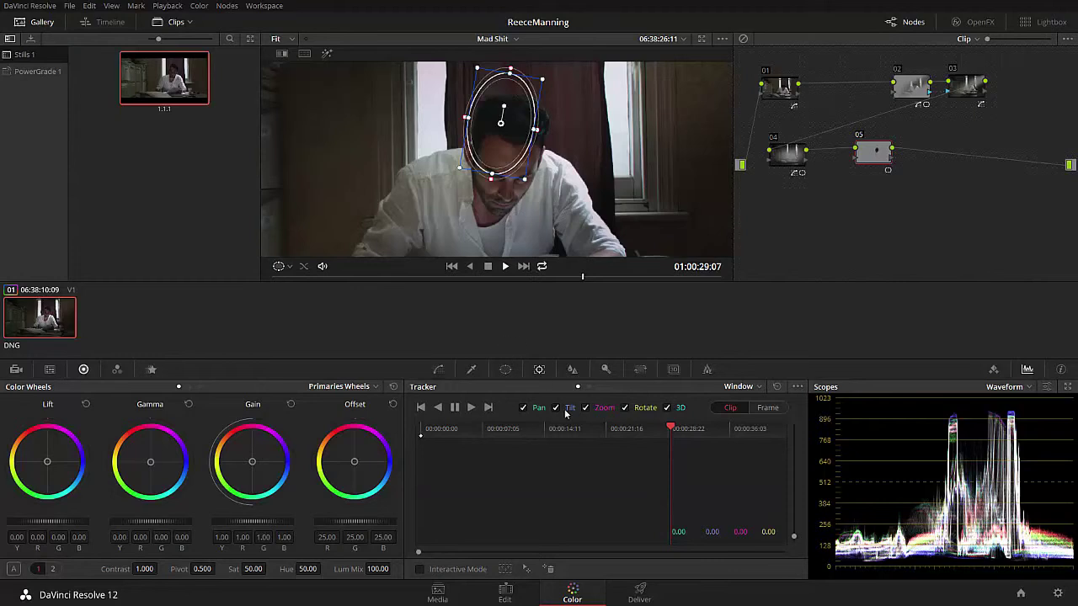
At frame 01:00:24:06, move, rotate, squash and narrow the window into a flat ellipse over the eyes.
key("alt+f")
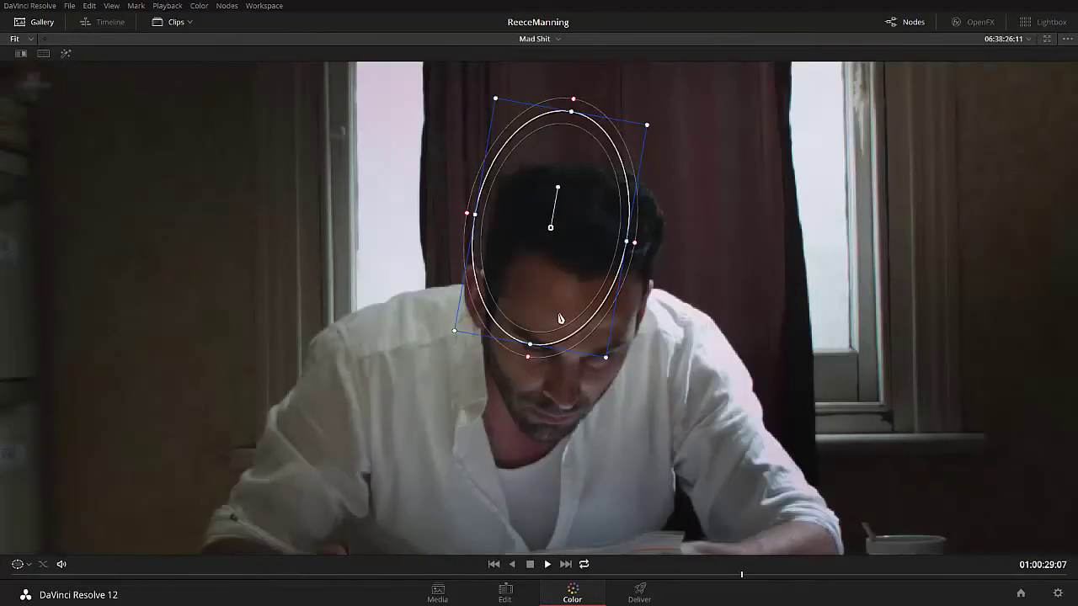
left_click_drag(692, 575, 615, 578)
left_click_drag(549, 223, 526, 175)
left_click_drag(520, 135, 529, 158)
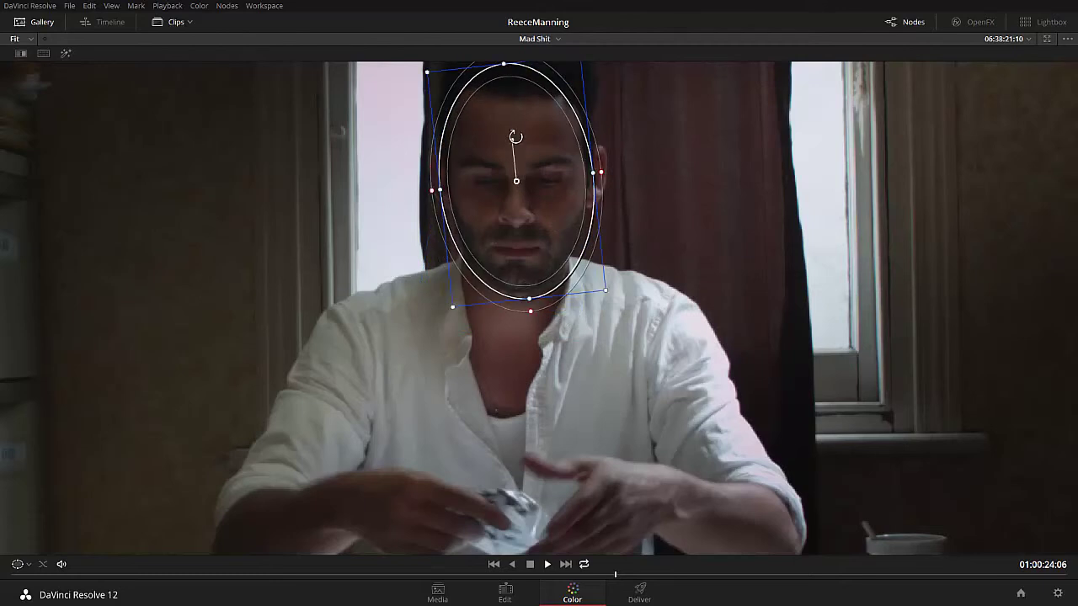
left_click_drag(532, 305, 521, 222)
left_click_drag(448, 195, 474, 192)
left_click_drag(520, 220, 584, 181)
Make the eye window slightly taller, untick Rotate, and track forward with all grades bypassed.
key("alt+f")
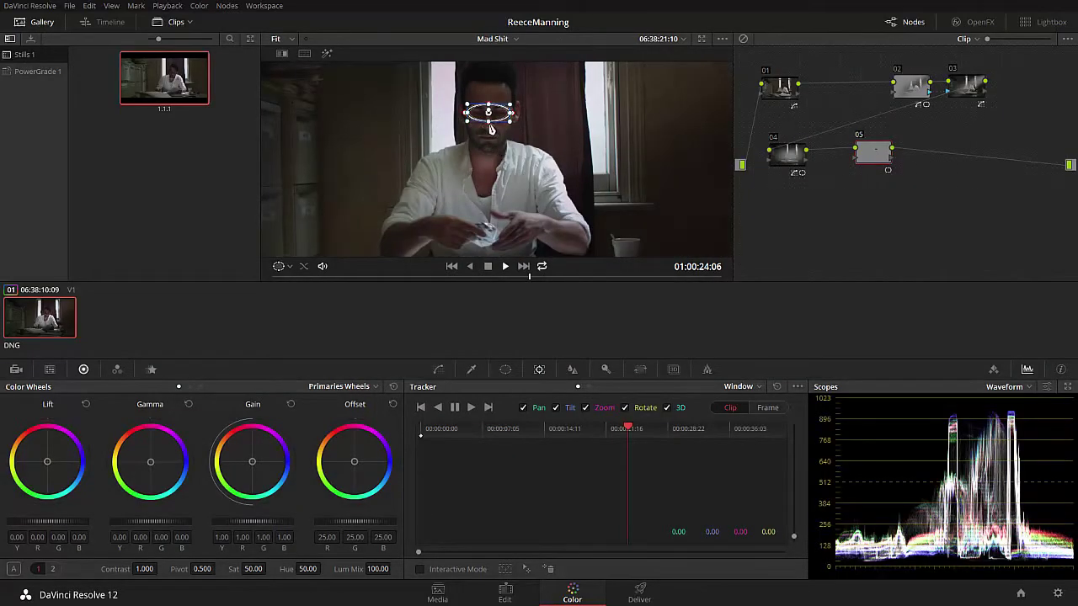
left_click_drag(488, 122, 488, 129)
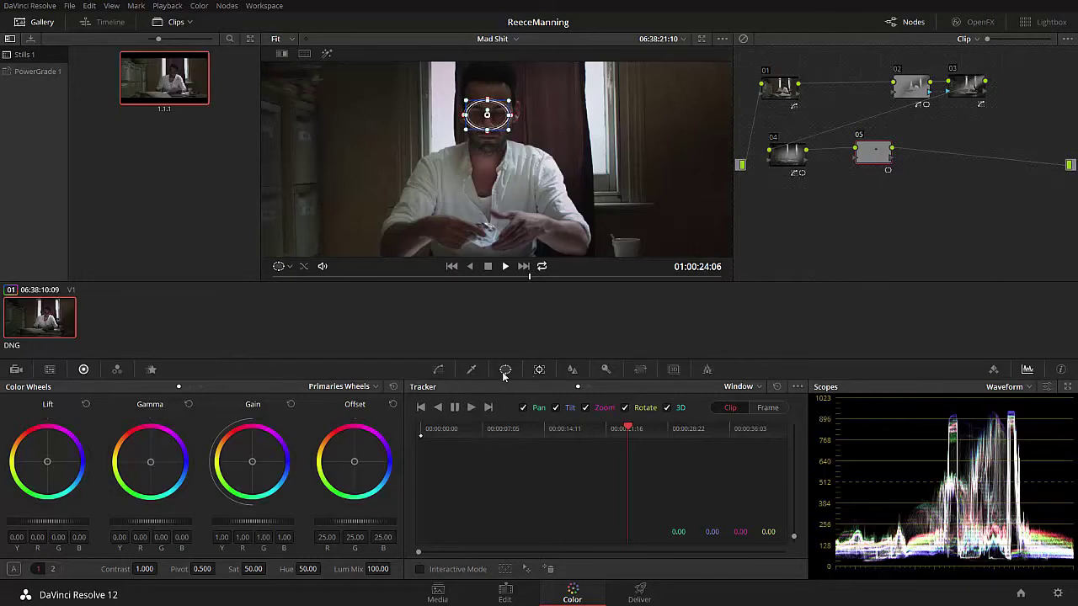
left_click(539, 368)
left_click(624, 408)
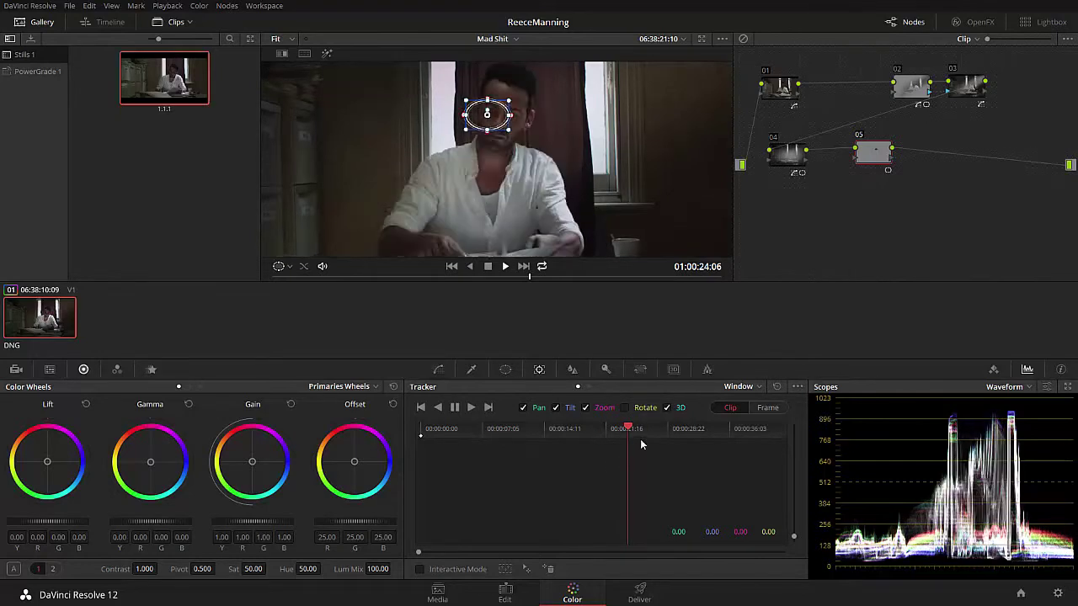
left_click(471, 408)
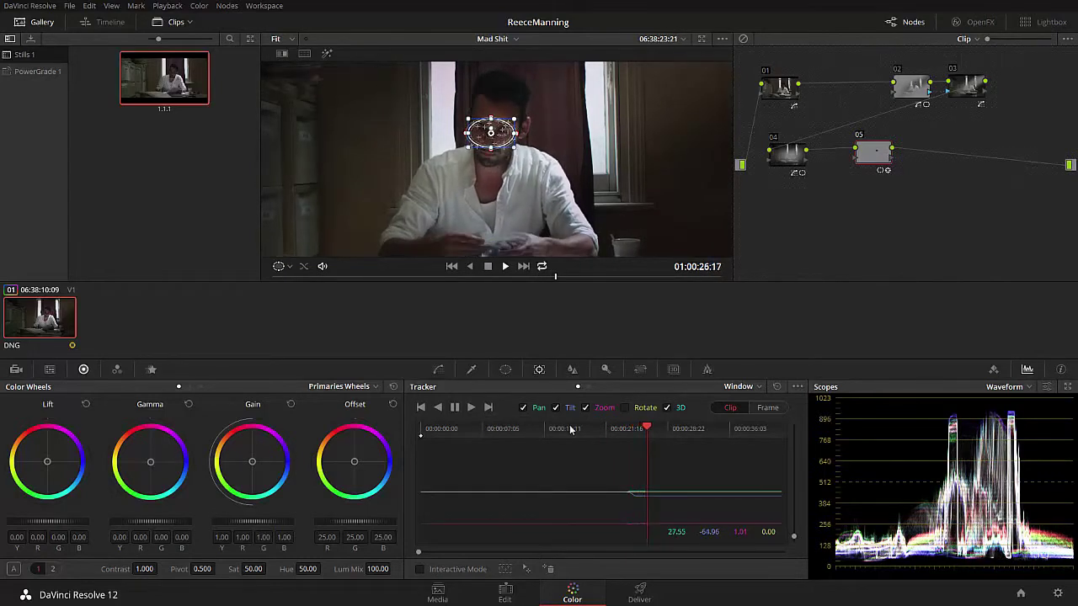
key("shift+d")
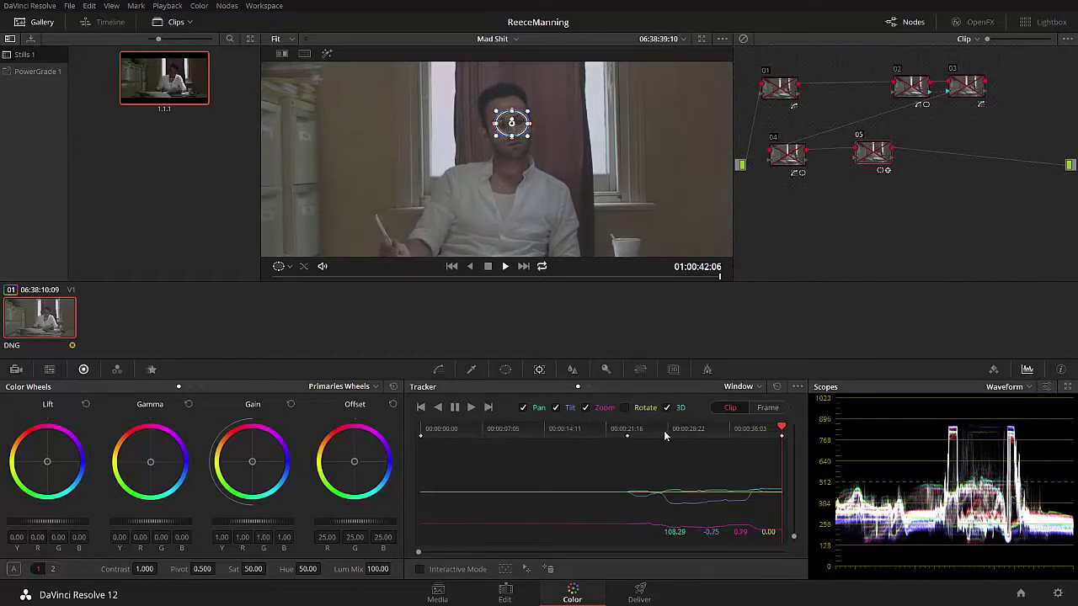
Return the playhead to frame 01:00:24:05, where tracking began.
left_click(636, 432)
left_click(627, 432)
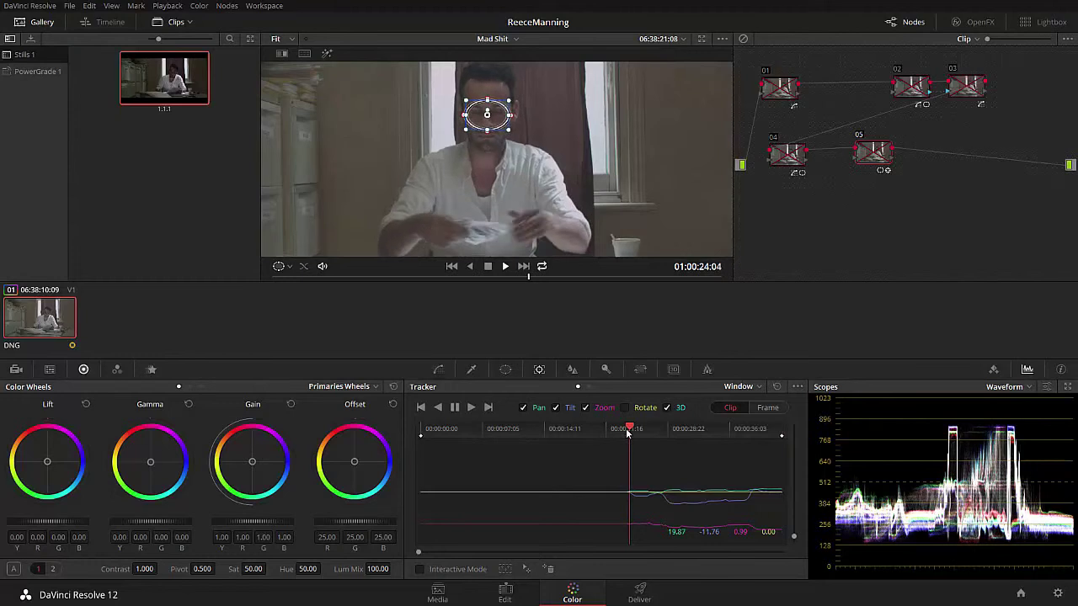
left_click(628, 432)
left_click(629, 432)
left_click(628, 431)
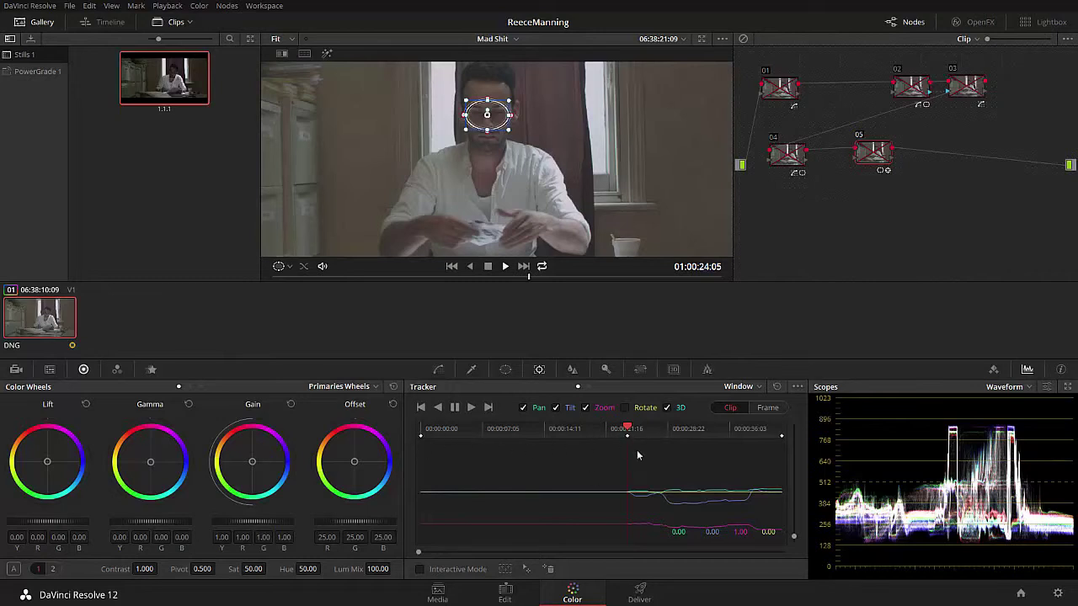
Play back to check the track, then track the eye window in reverse from 01:00:24:05.
key("space")
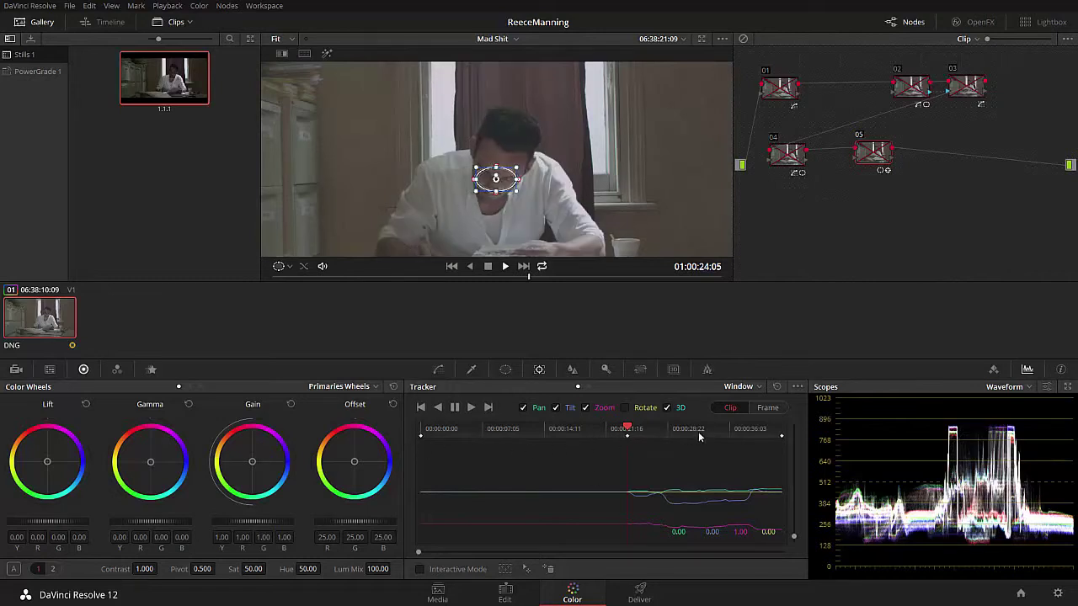
left_click(629, 433)
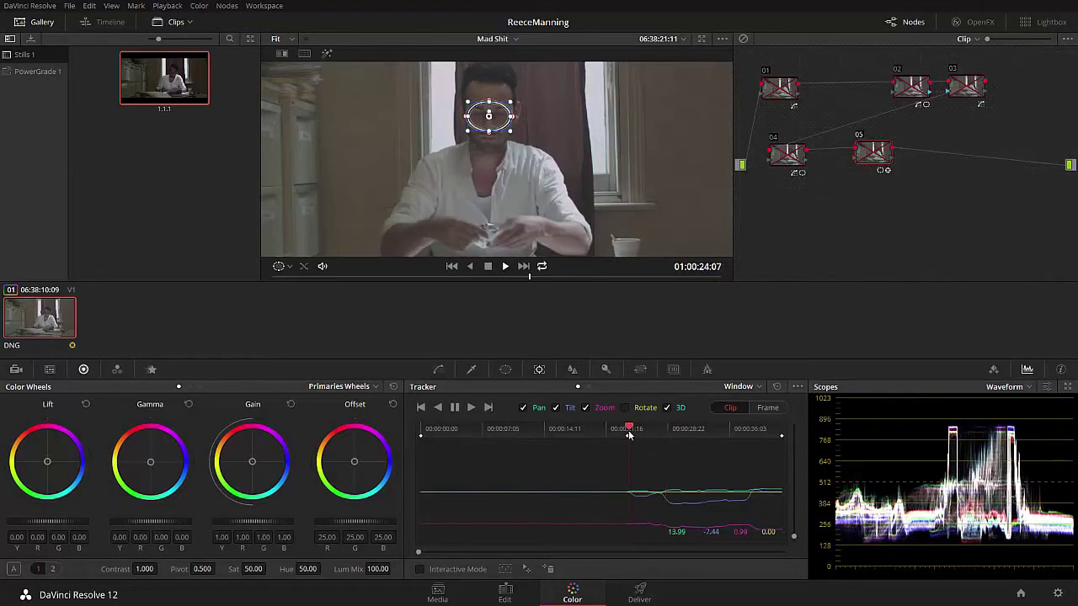
left_click_drag(633, 437, 627, 431)
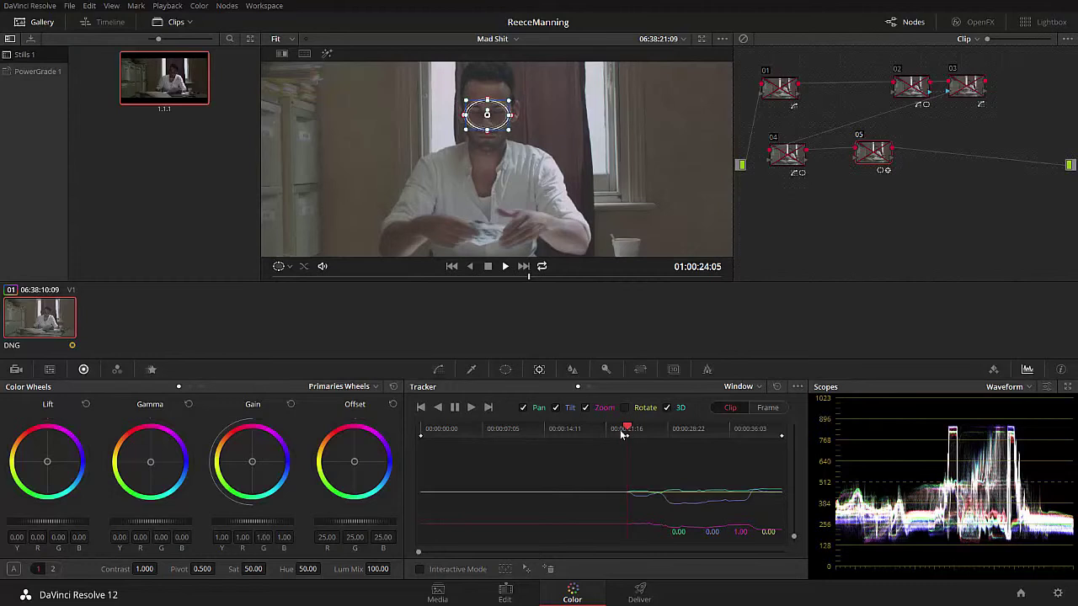
left_click(438, 407)
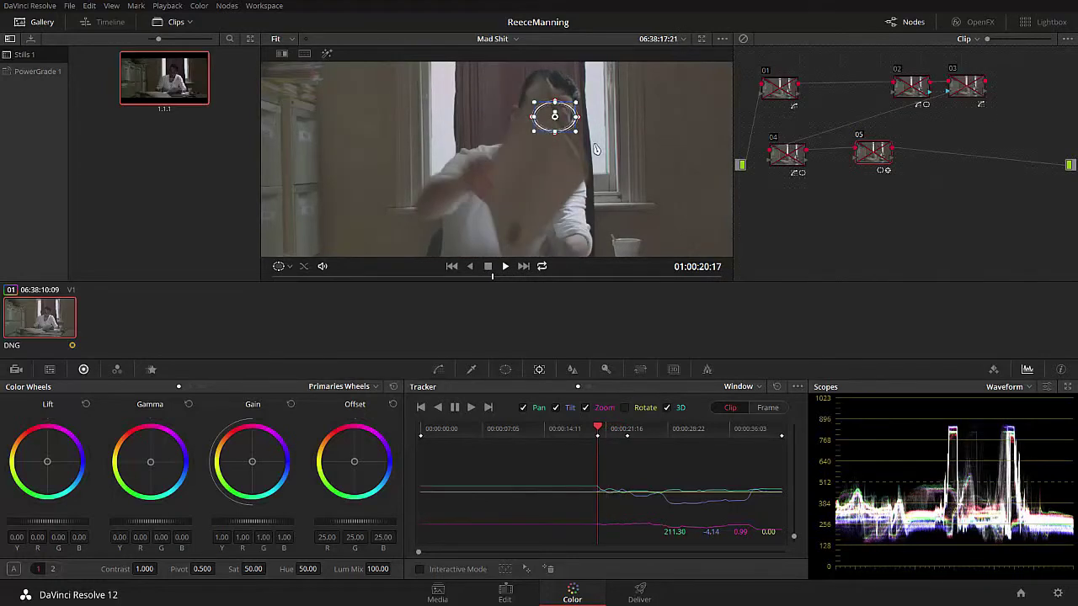
In Frame mode, fix the window over the eyes where the paper blocks, then resume reverse tracking in Clip mode.
left_click_drag(602, 430, 600, 430)
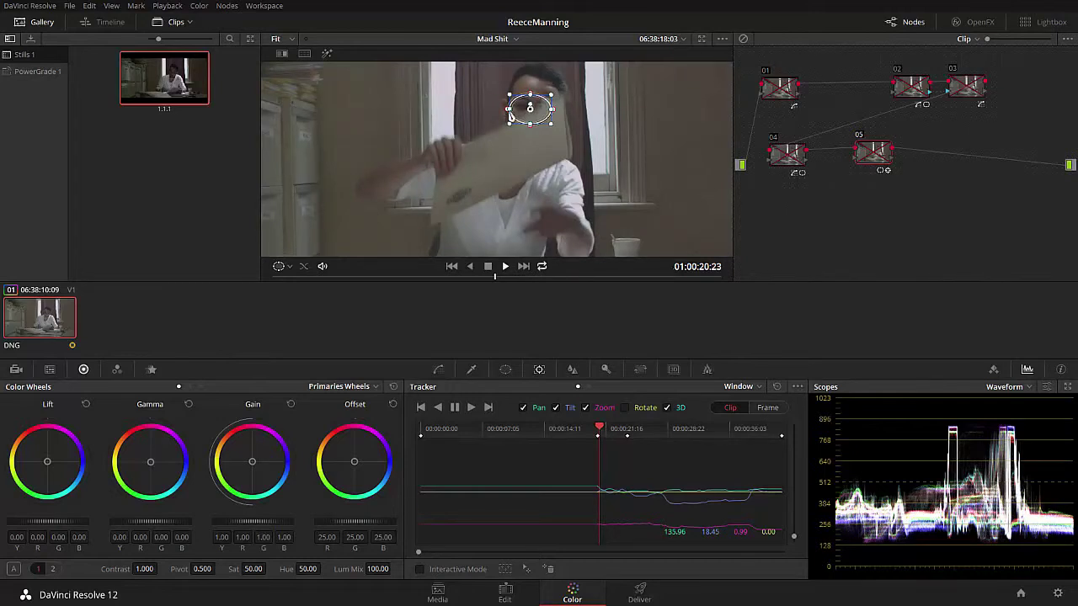
left_click(768, 409)
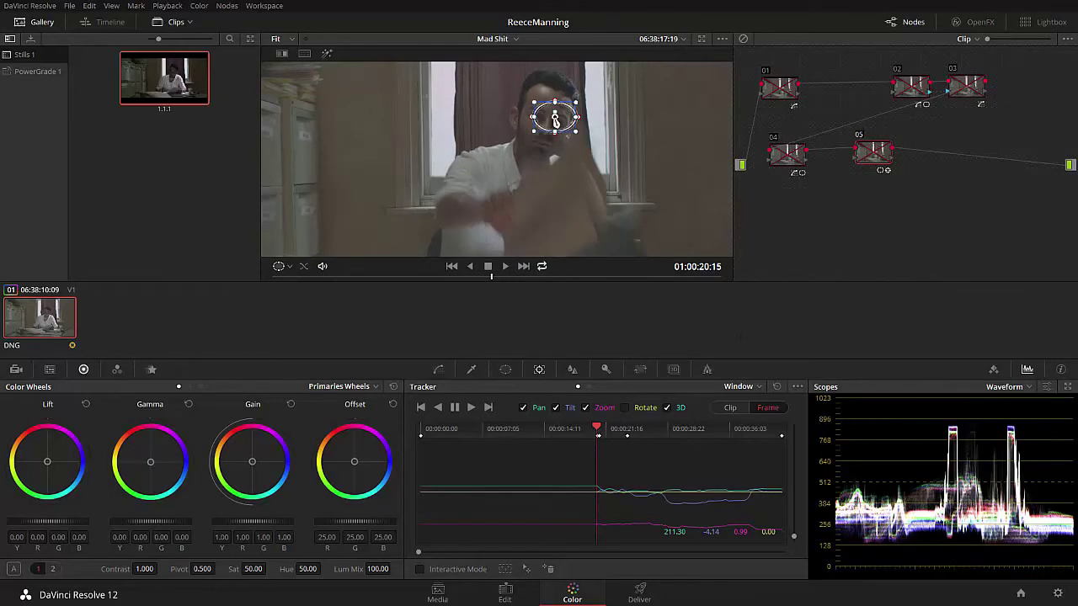
left_click_drag(554, 120, 550, 117)
left_click(730, 408)
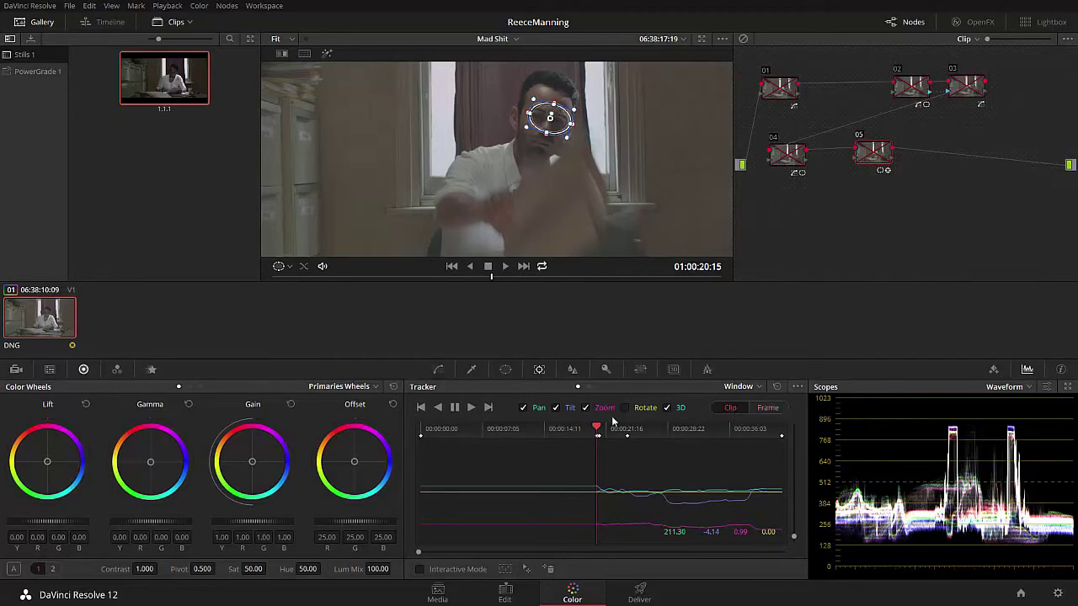
left_click(438, 407)
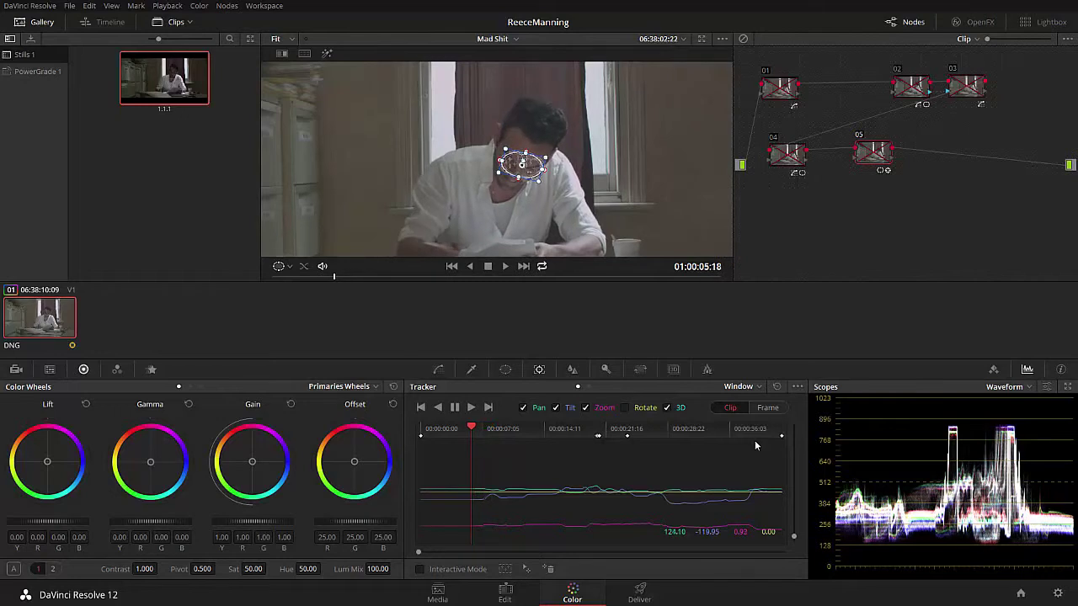
key("alt+Tab")
key("Tab")
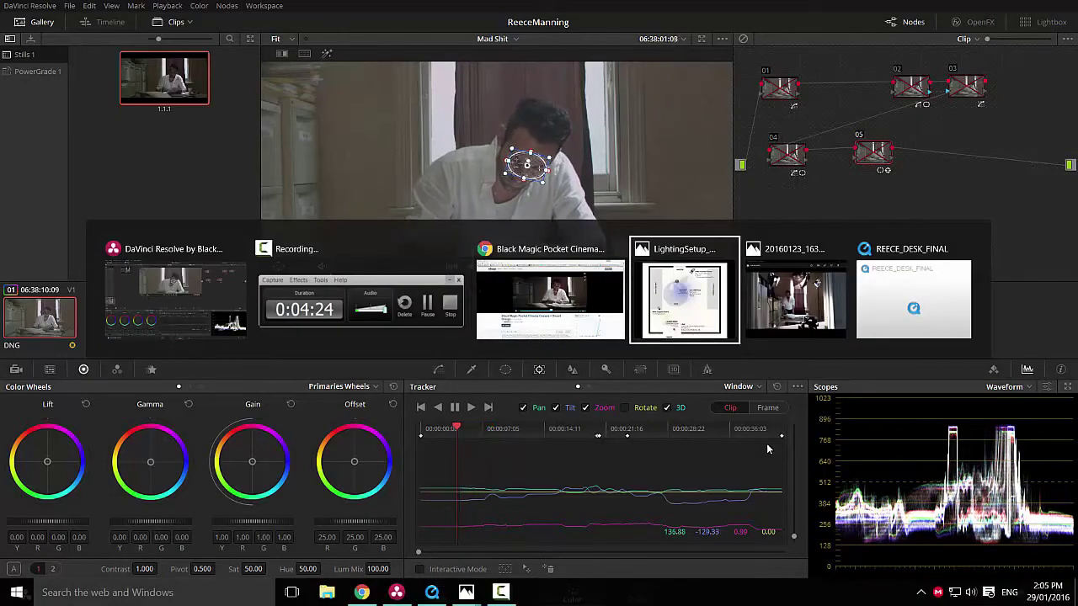
key("Tab")
key("alt+Tab")
key("Tab")
key("Tab")
key("Tab")
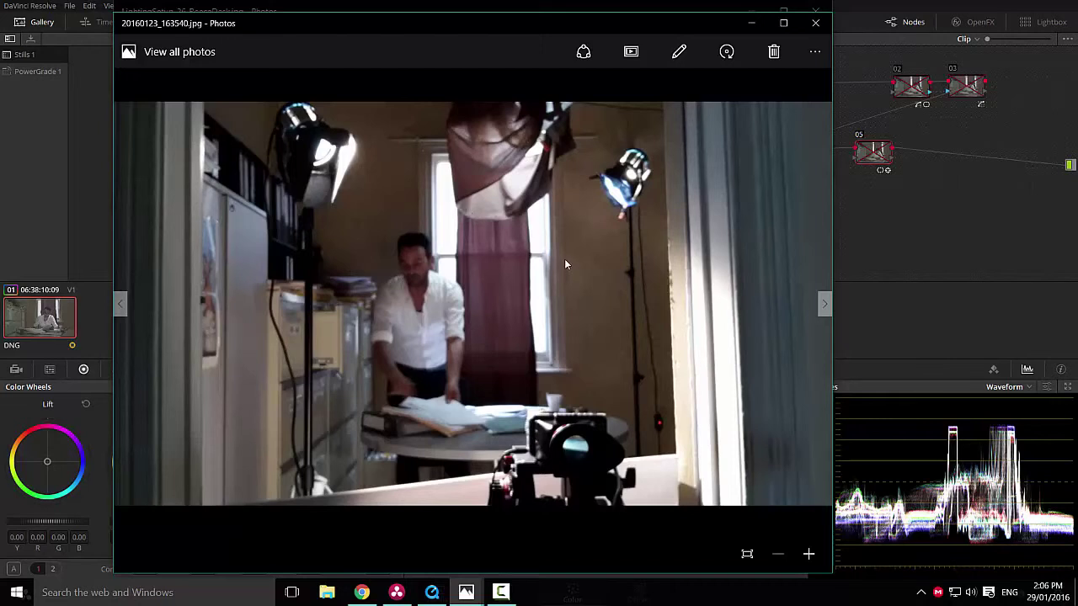
left_click(467, 593)
left_click(412, 535)
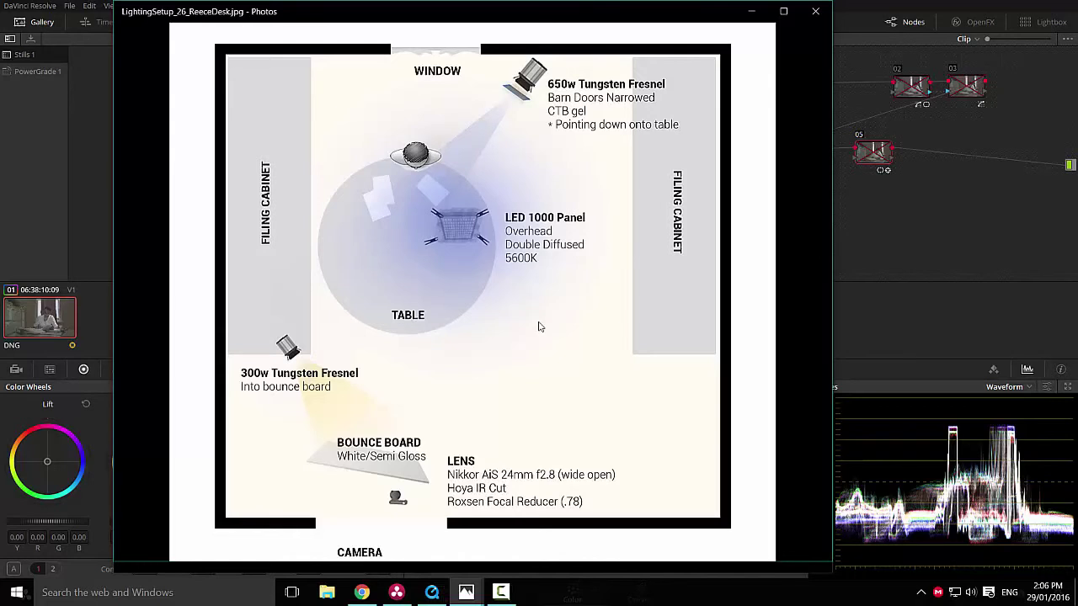
left_click(751, 11)
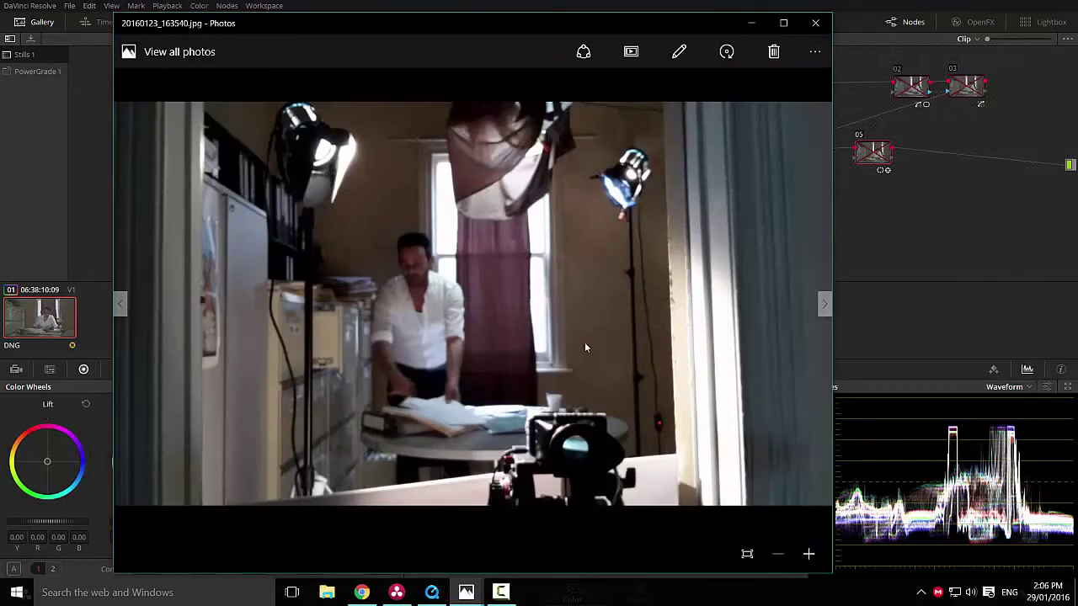
left_click(744, 26)
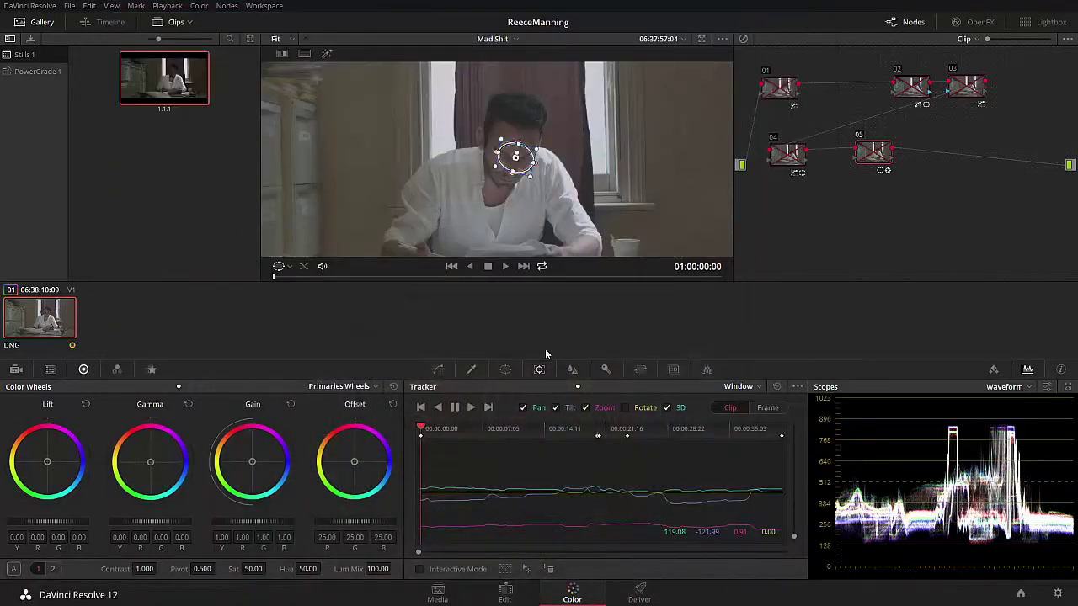
At 01:00:17:22, reshape the window into an upright oval with wider softness, tilted and lowered onto the face.
left_click(571, 430)
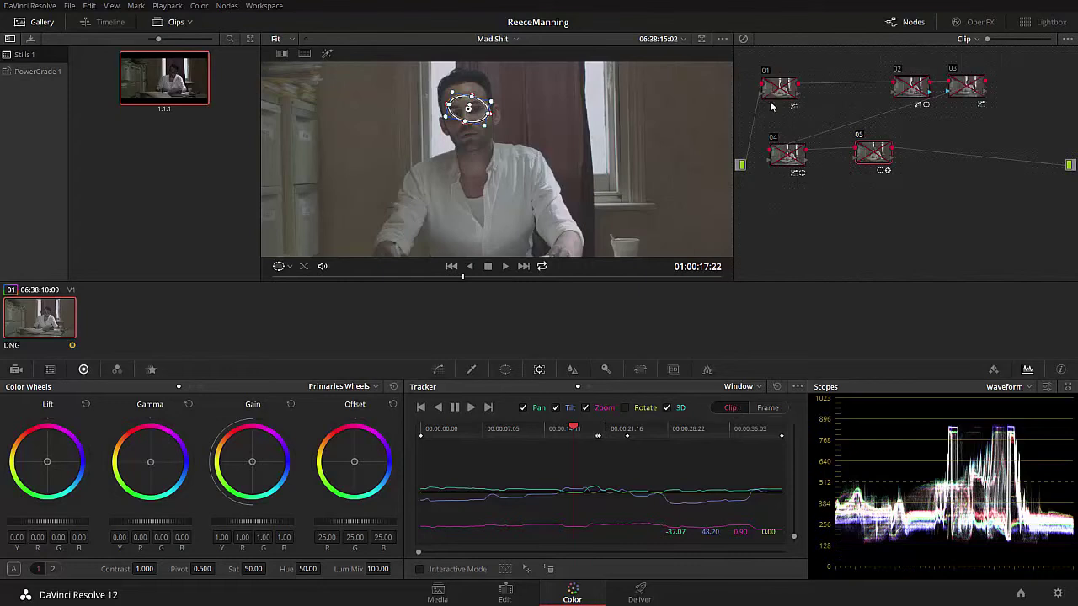
left_click_drag(473, 101, 475, 85)
key("alt+f")
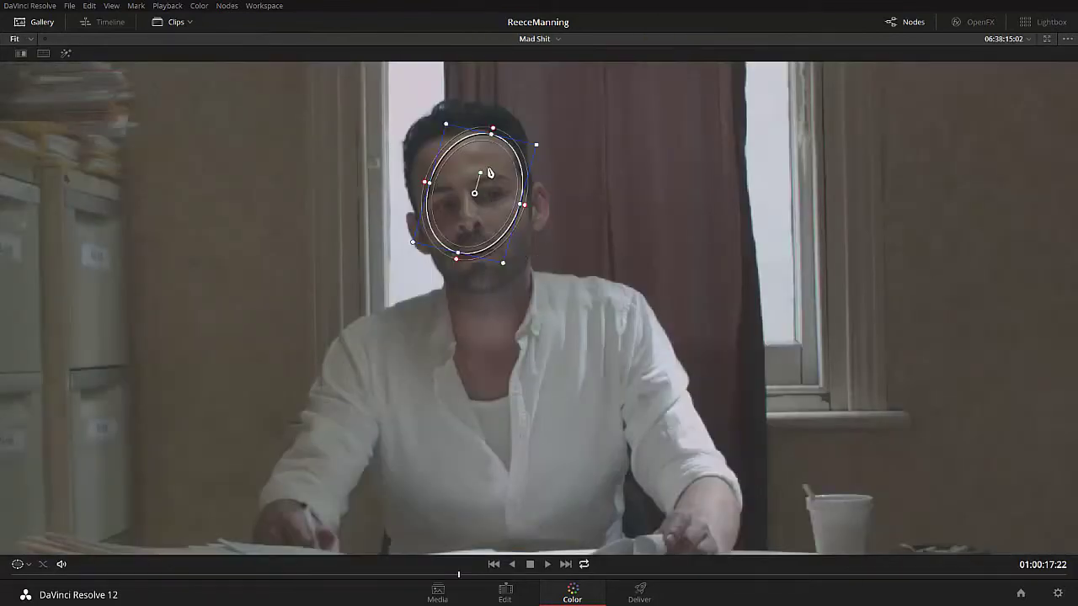
left_click_drag(493, 132, 495, 65)
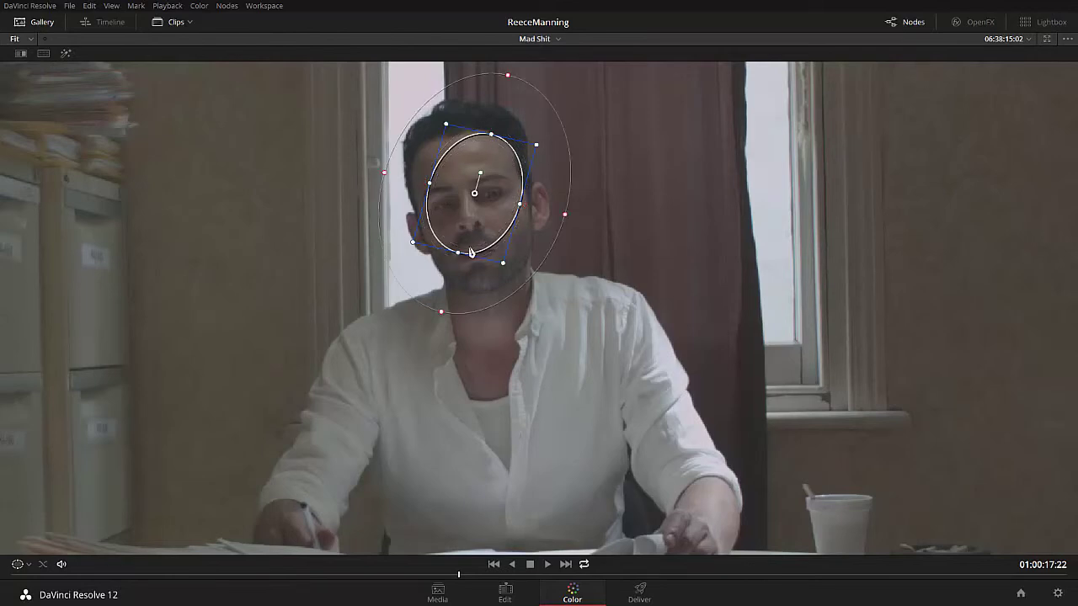
left_click_drag(480, 172, 531, 210)
left_click_drag(498, 279, 502, 300)
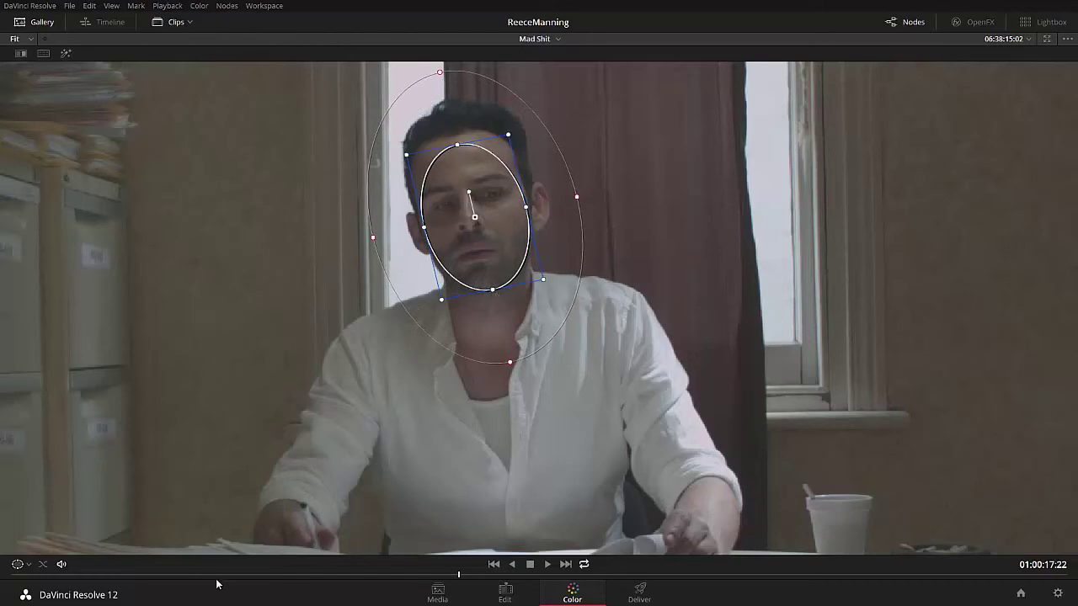
Scrub through the clip, recentring and rounding the window to confirm it follows the face.
left_click_drag(230, 575, 207, 519)
left_click_drag(598, 349, 588, 331)
left_click_drag(605, 401, 600, 383)
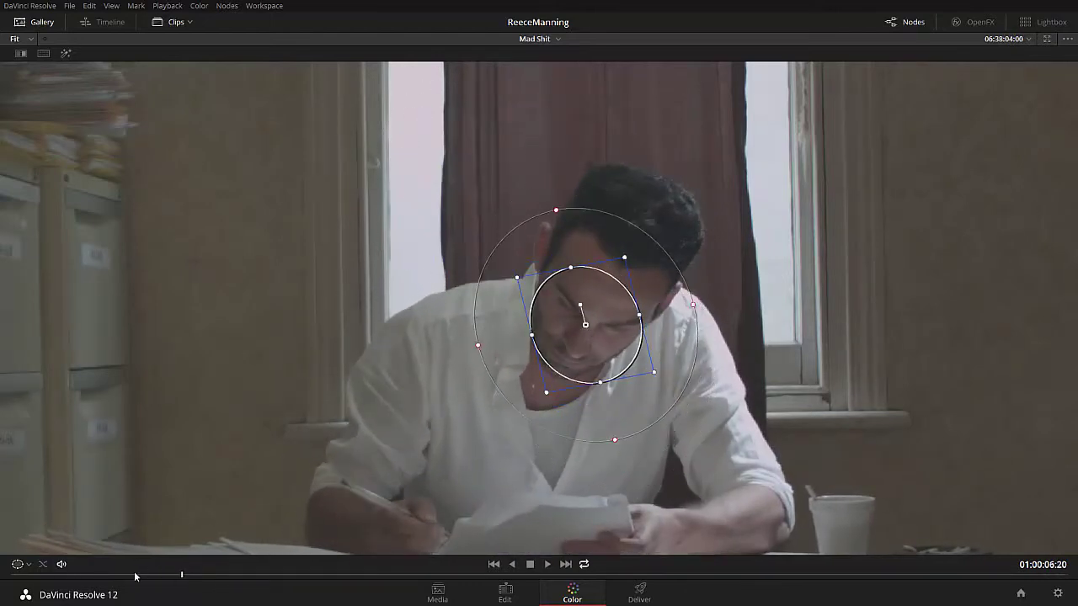
left_click_drag(71, 580, 906, 530)
key("alt+f")
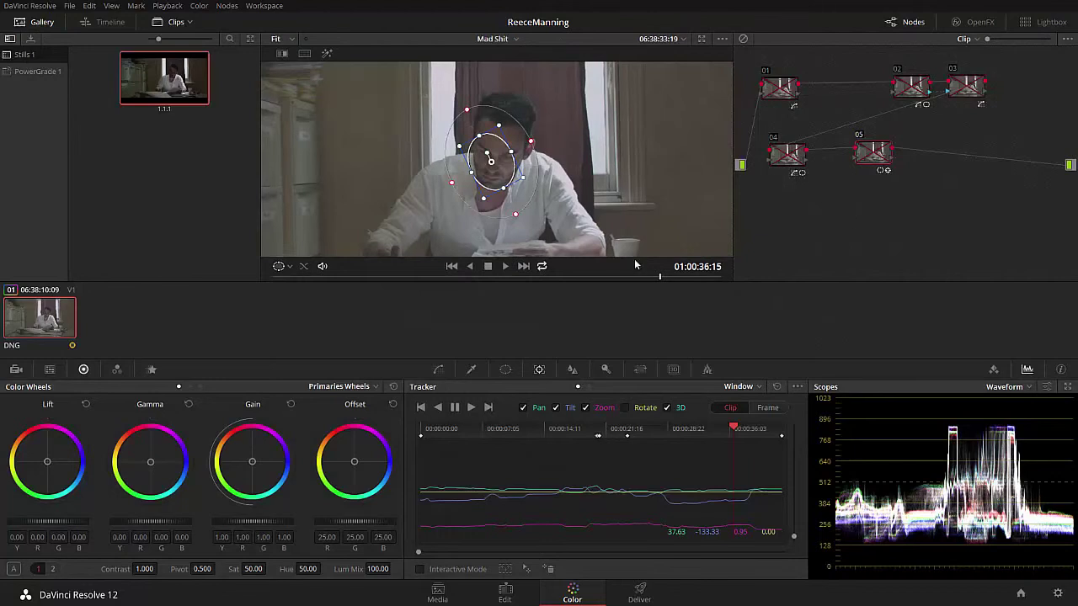
Compare node 05 on and off, then raise its custom curve to brighten the face.
key("ctrl+d")
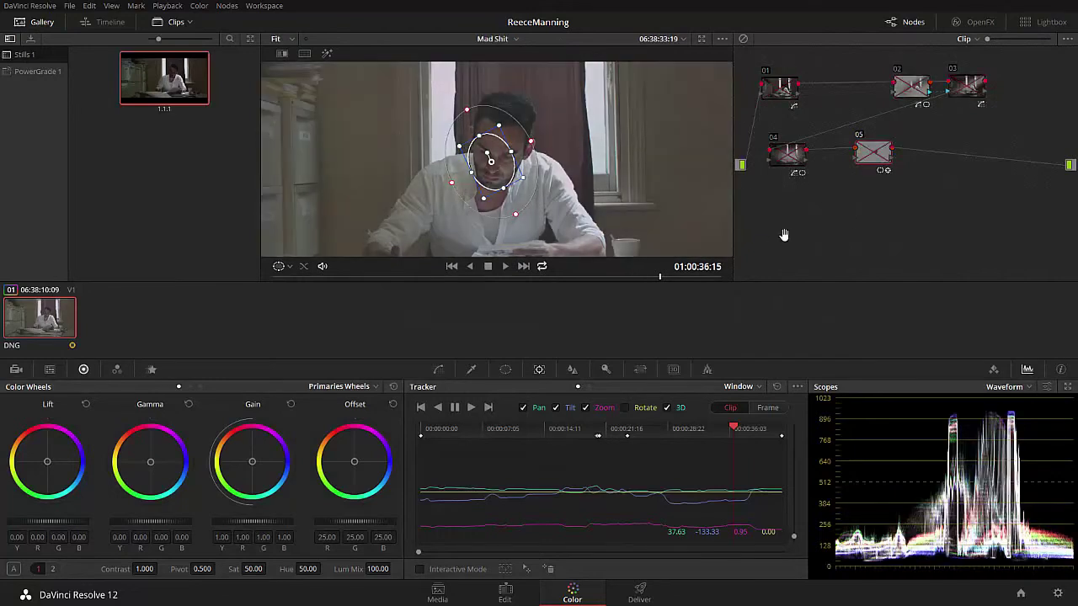
key("ctrl+d")
key("ctrl+d")
key("ctrl+d")
key("ctrl+d")
key("ctrl+d")
left_click_drag(873, 156, 884, 171)
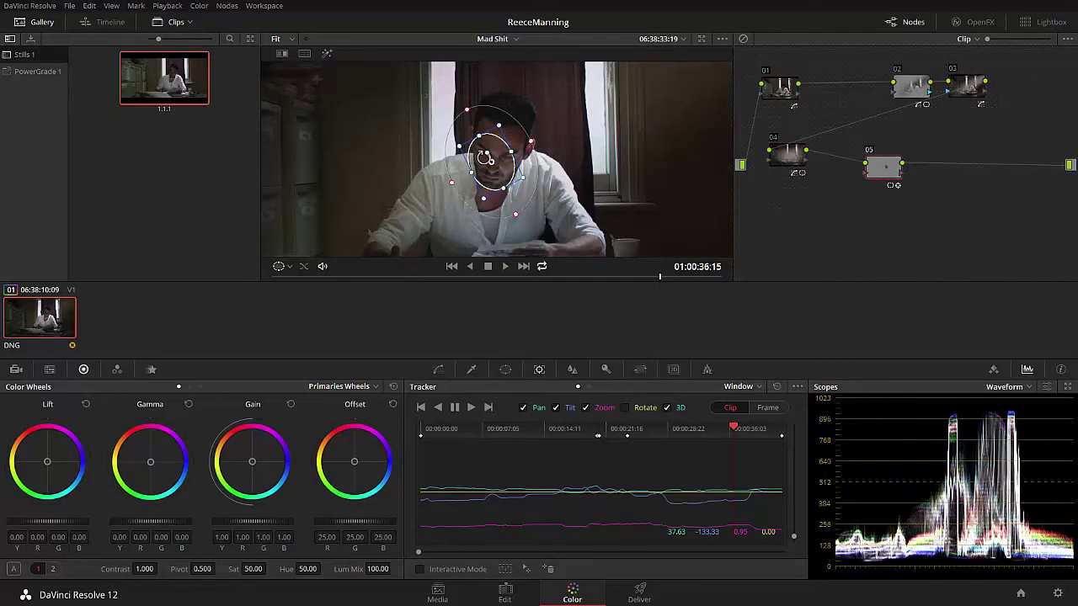
left_click(438, 370)
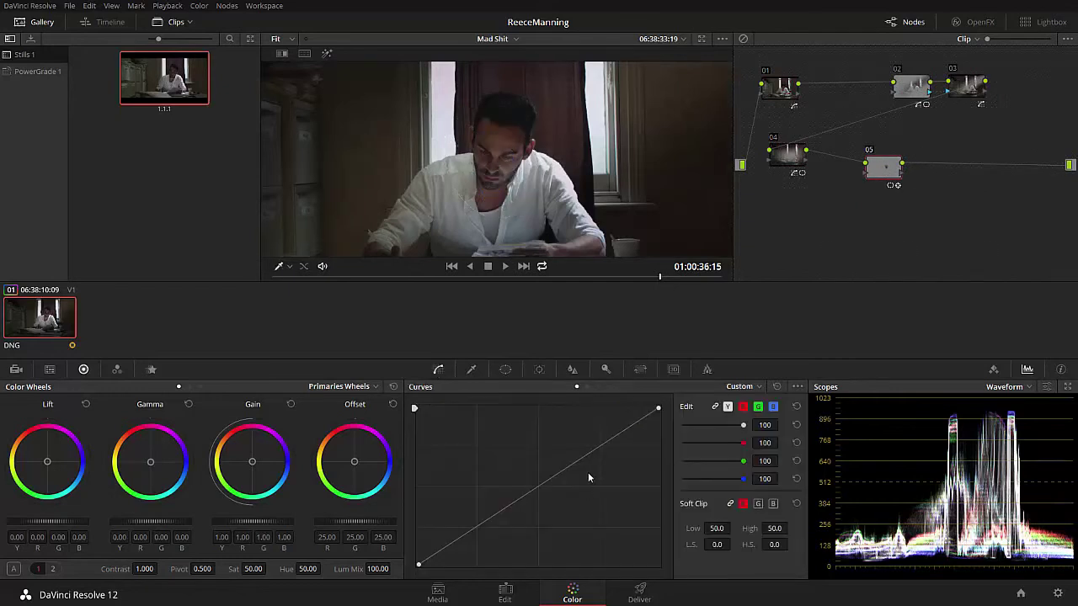
left_click_drag(576, 463, 569, 431)
Spread the face window's outer softness edge much wider.
left_click(506, 371)
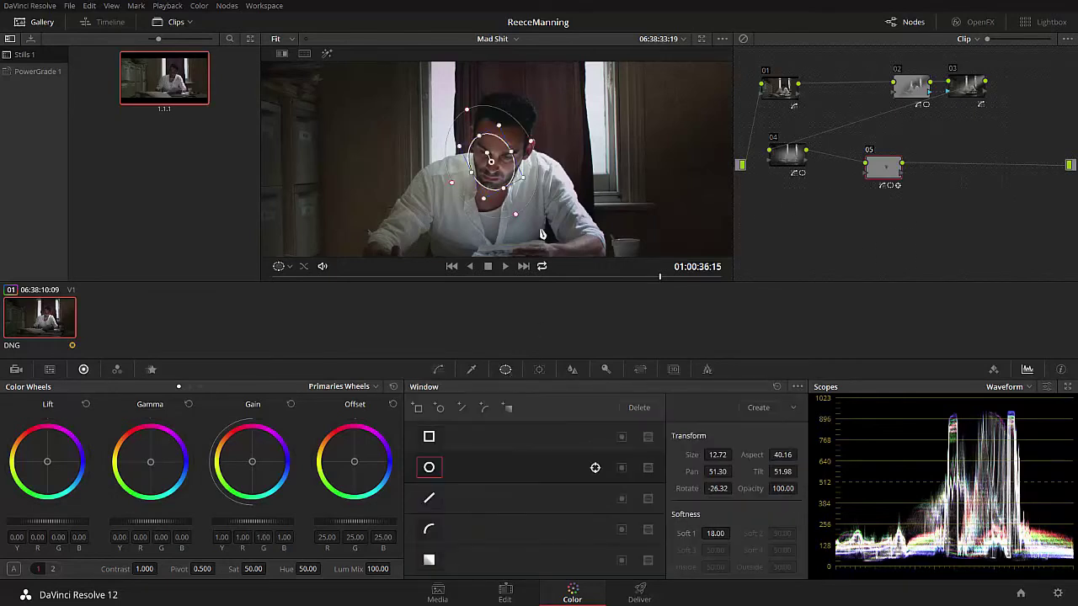
left_click_drag(531, 148, 521, 182)
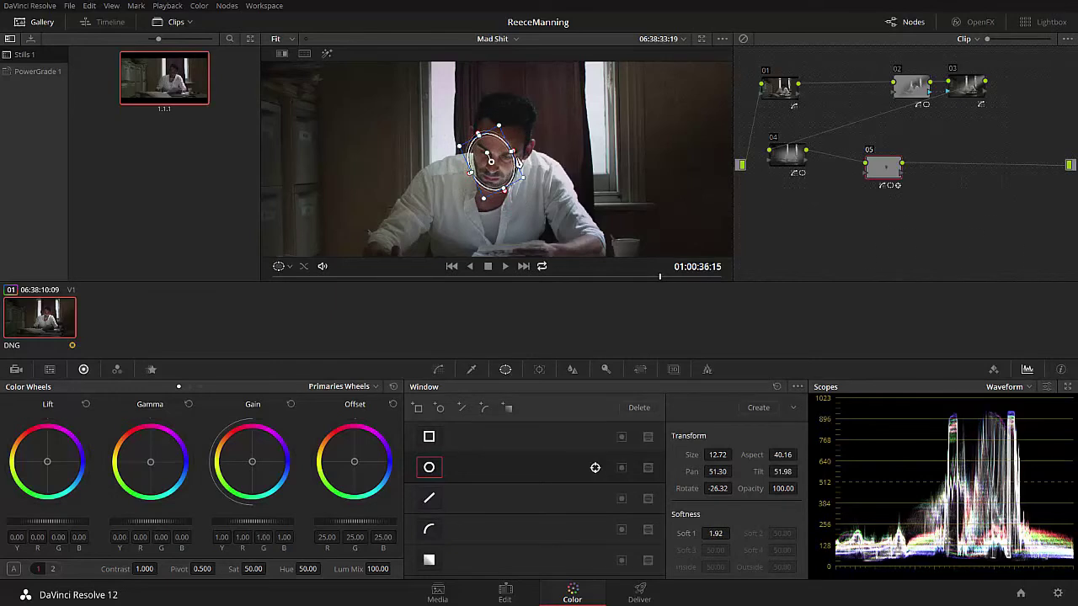
left_click(439, 370)
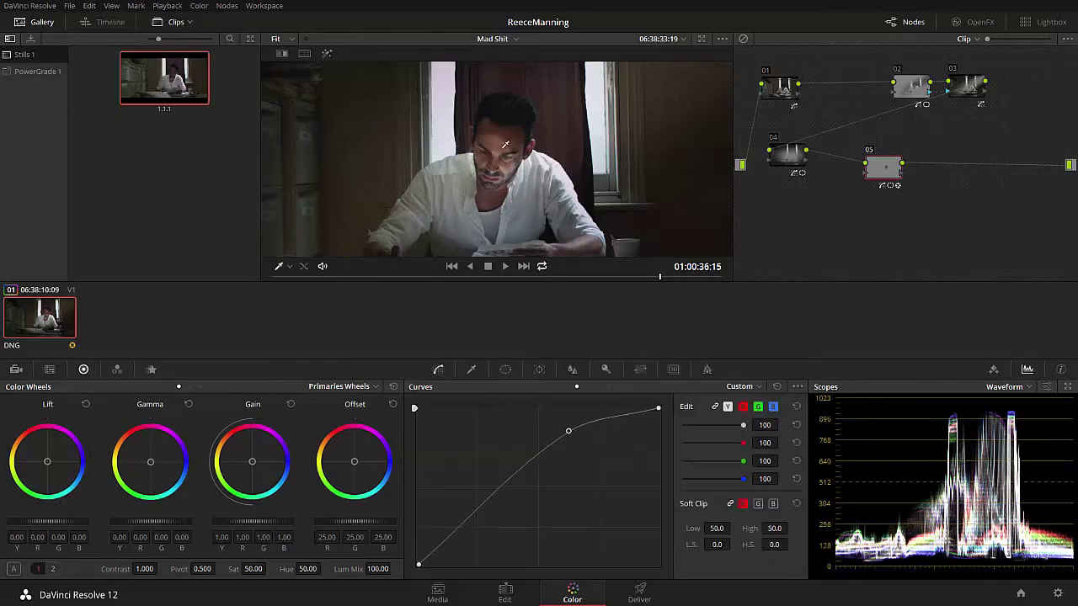
left_click(508, 370)
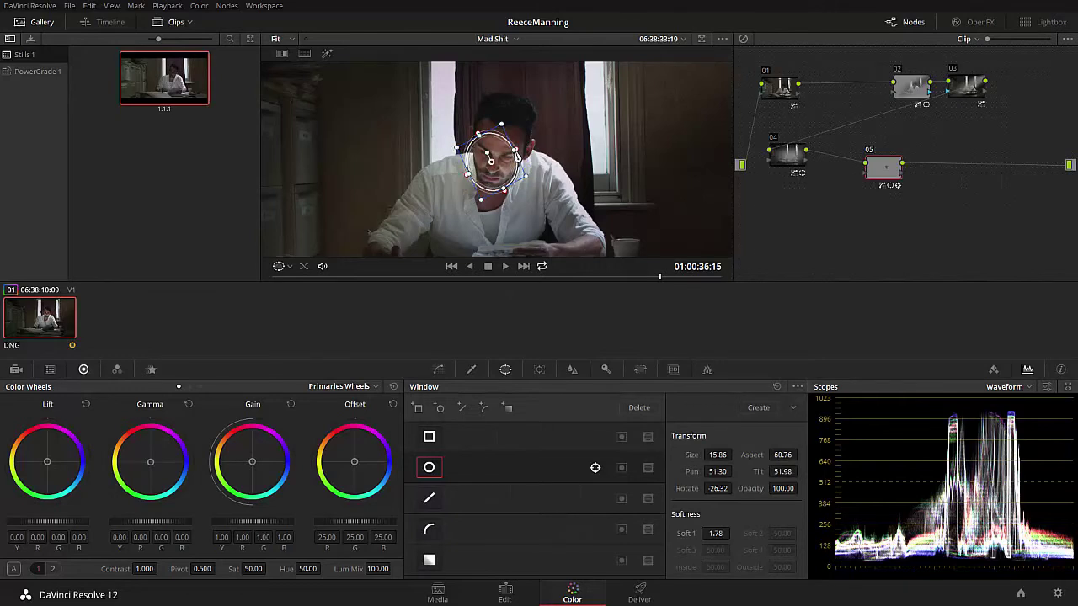
key("alt+f")
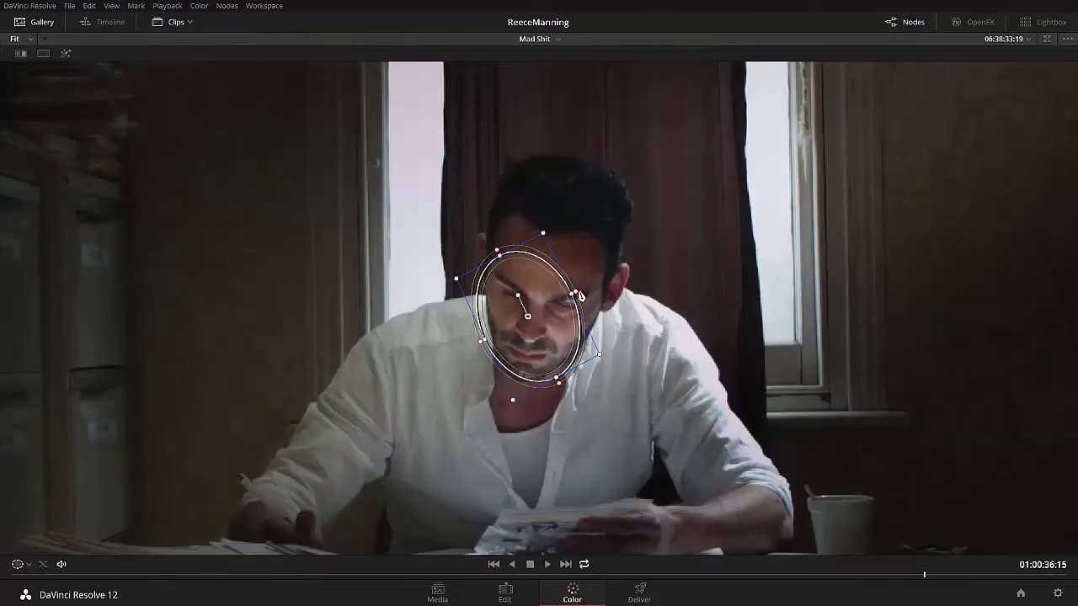
left_click_drag(580, 296, 649, 249)
key("alt+f")
Return to node 05's brightening curve and scrub earlier and later frames to review the grade.
left_click(437, 371)
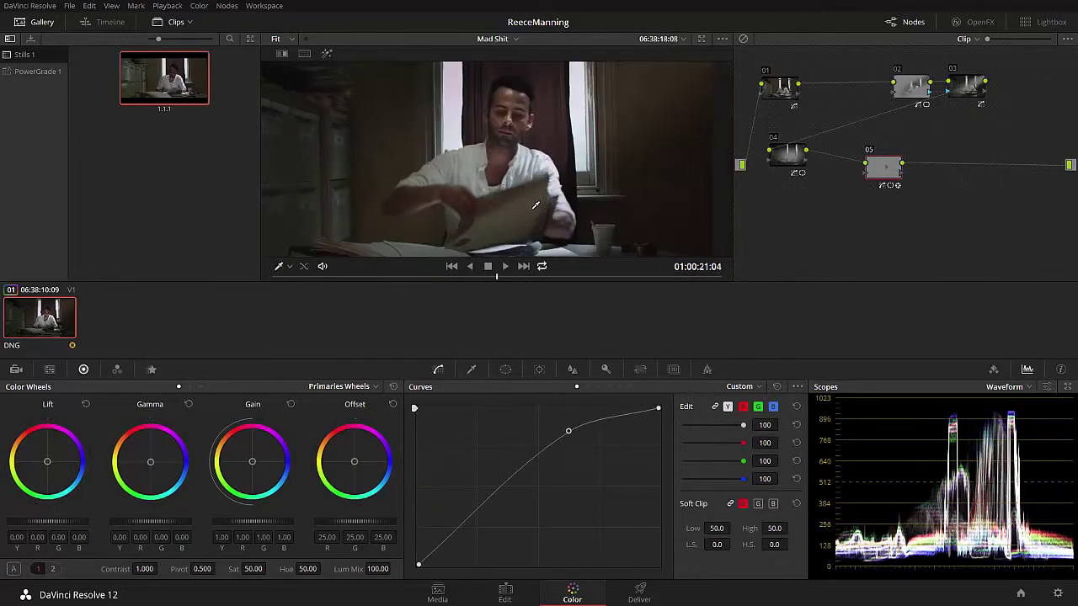
left_click_drag(532, 280, 344, 291)
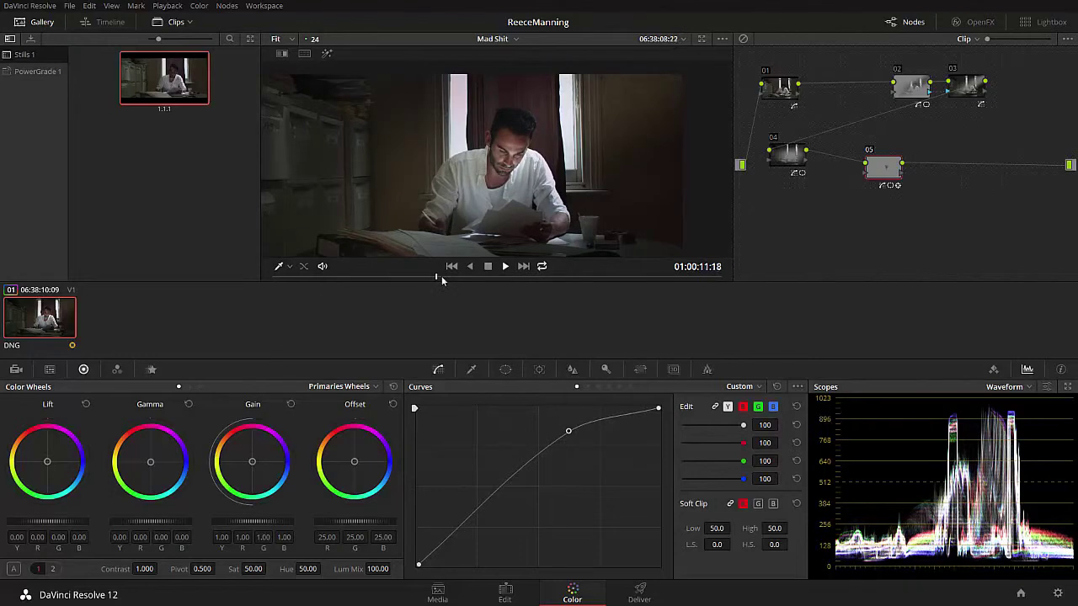
left_click_drag(458, 276, 418, 294)
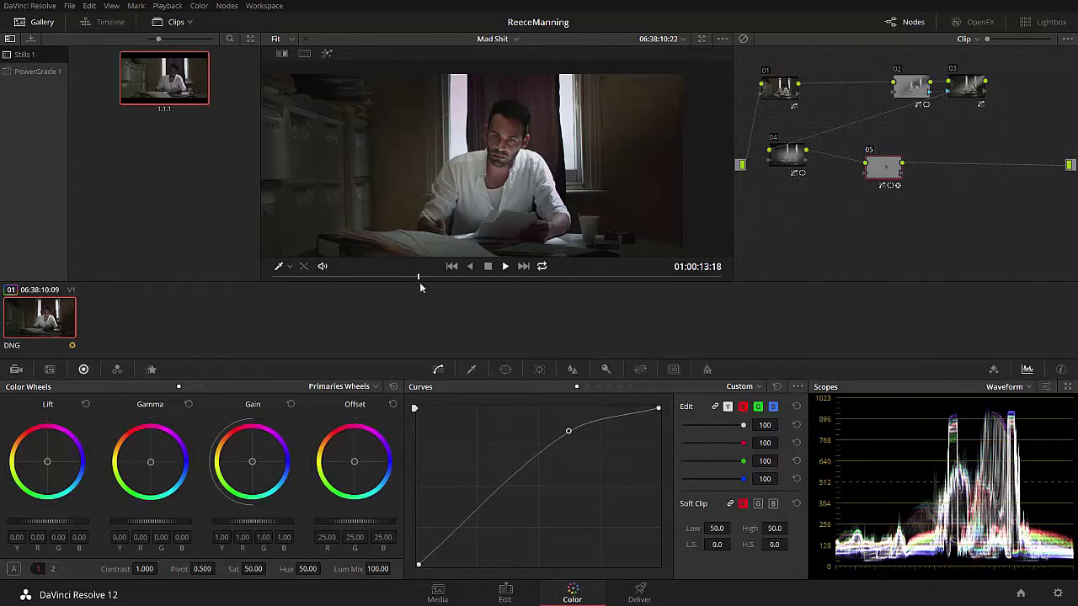
mouse_move(577, 284)
left_mouse_down()
mouse_move(696, 277)
mouse_move(493, 282)
mouse_move(586, 287)
left_mouse_up()
key("alt+Tab")
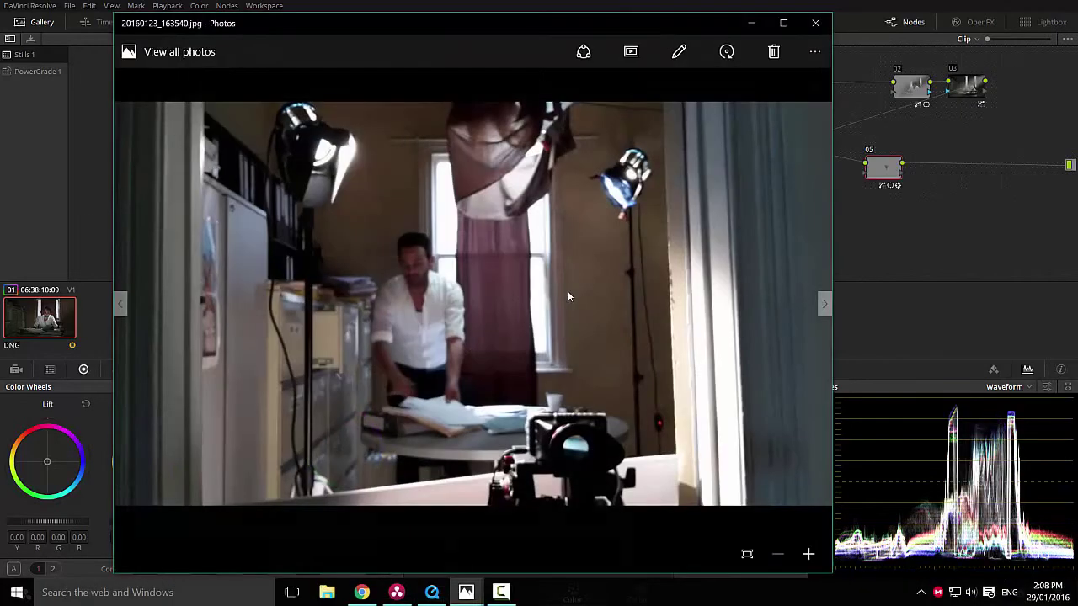
key("alt+Tab")
key("alt+Tab")
key("alt+Tab")
key("alt+Tab")
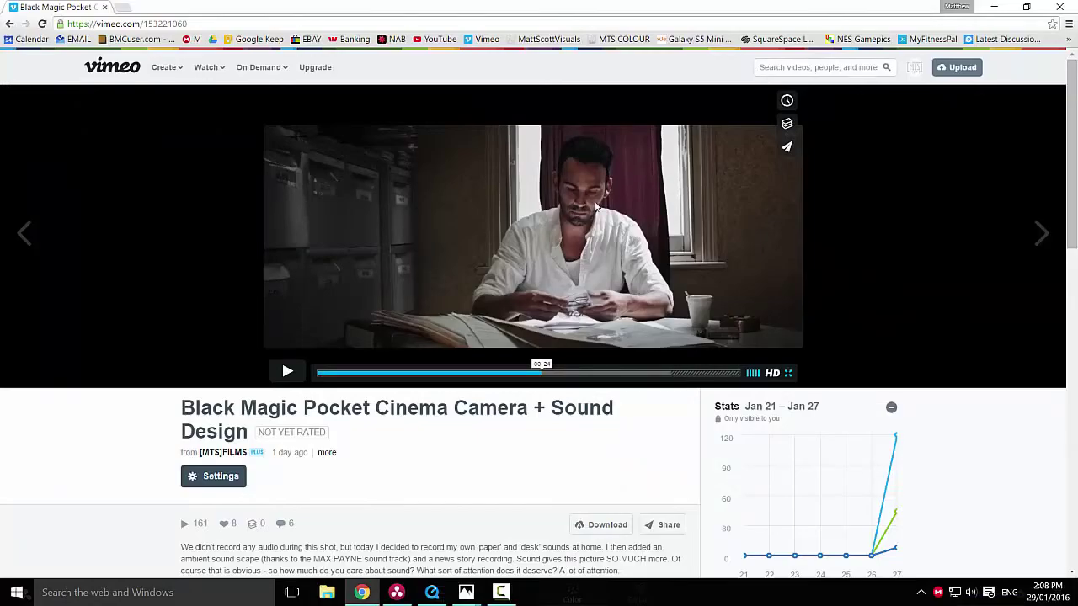
key("alt+Tab")
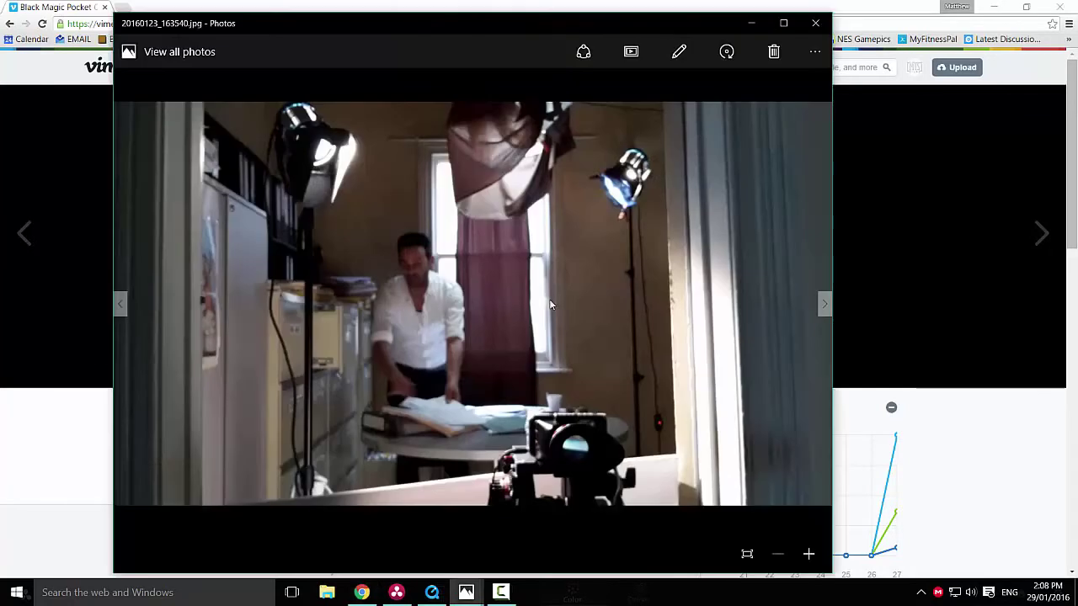
key("alt+Tab")
key("alt+Tab")
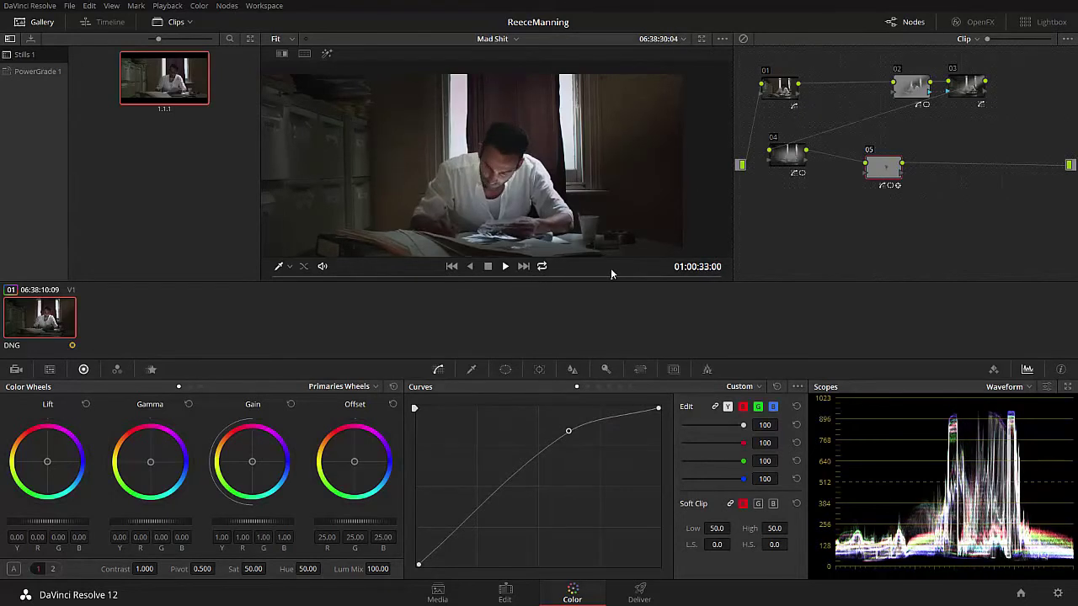
Park Resolve at 01:00:27:06, scrub the Vimeo video to about 00:28, then bring the setup photo forward.
left_click(575, 271)
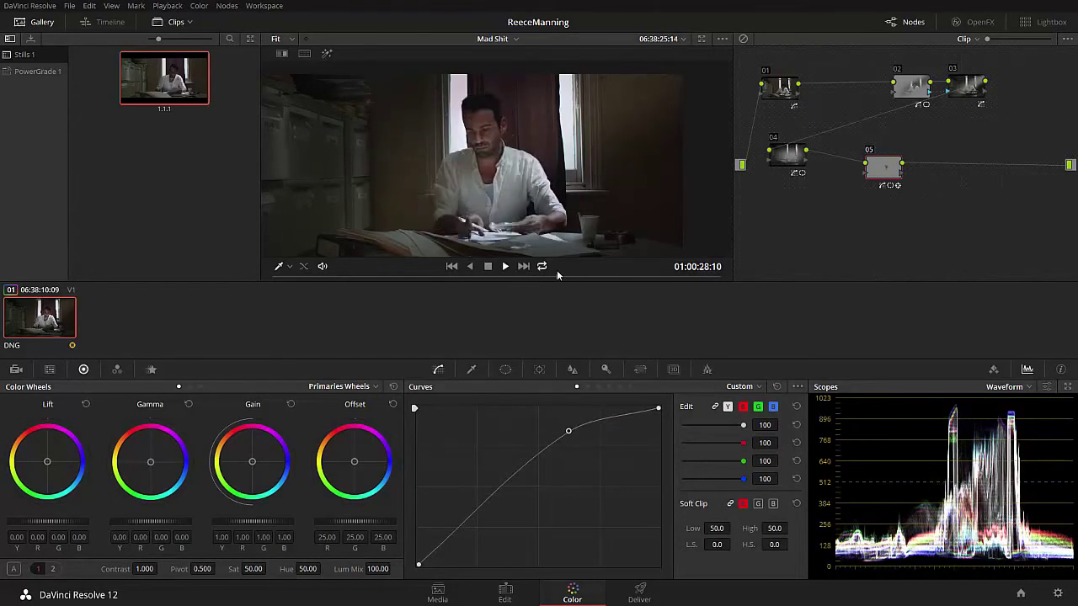
left_click(556, 270)
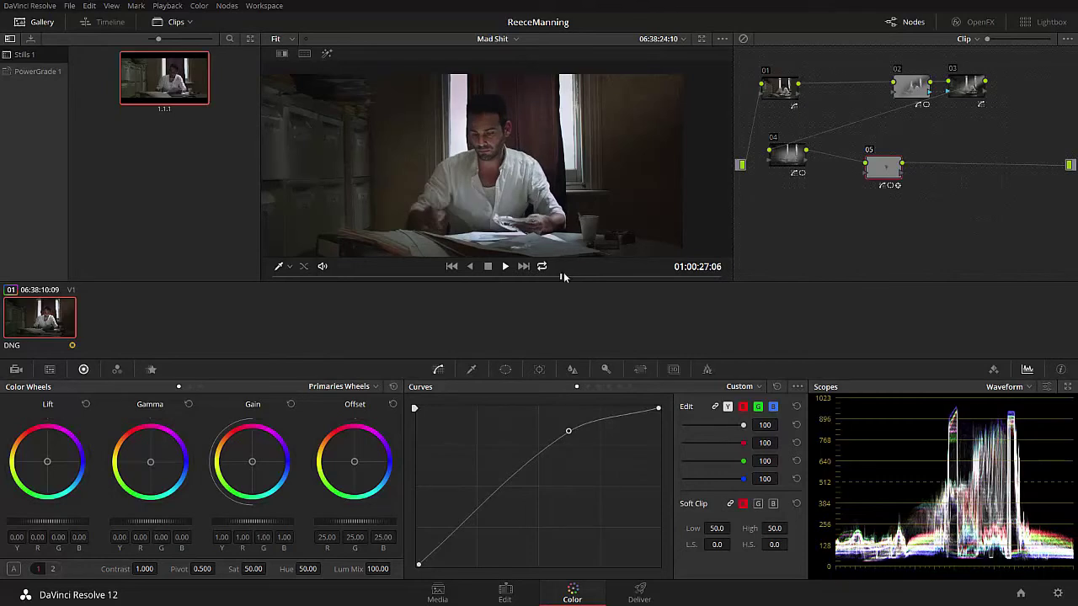
key("alt+Tab")
key("alt+Tab")
key("alt+Tab")
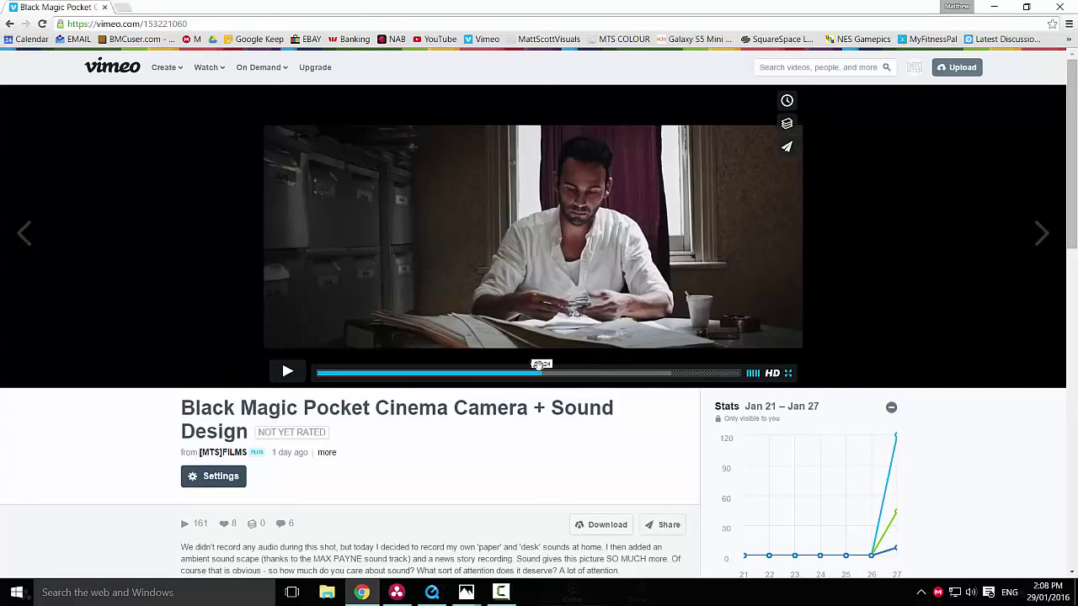
left_click(528, 368)
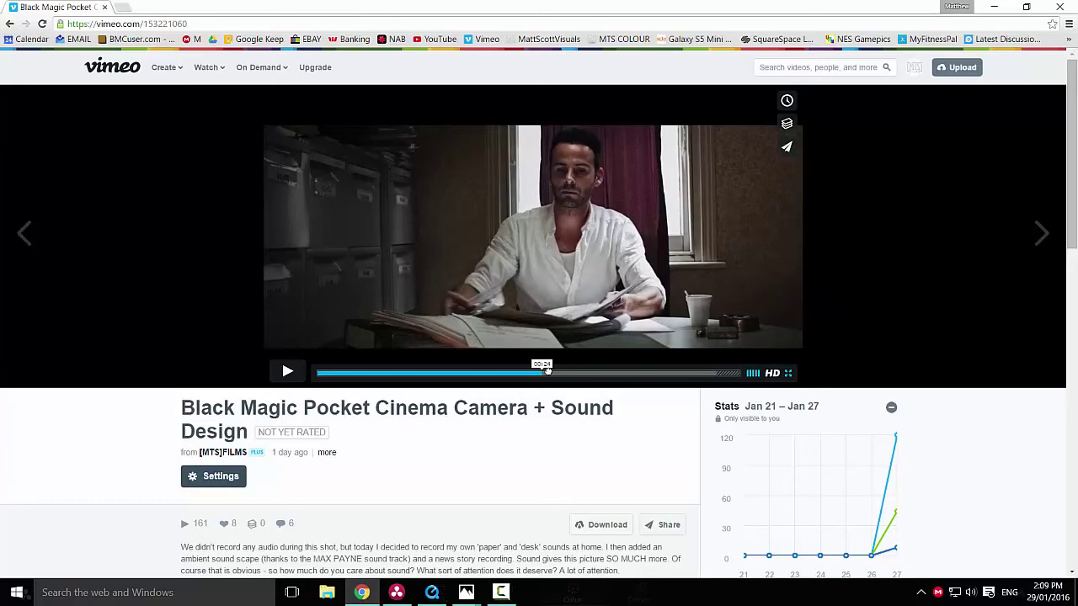
left_click_drag(561, 372, 581, 371)
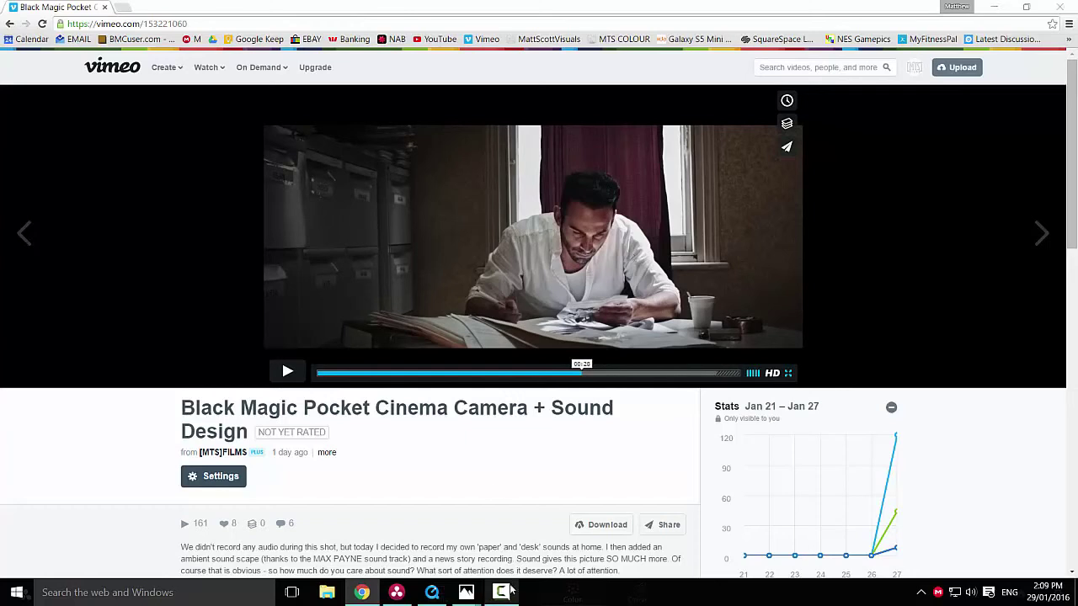
key("alt+Tab")
key("alt+Tab")
key("Tab")
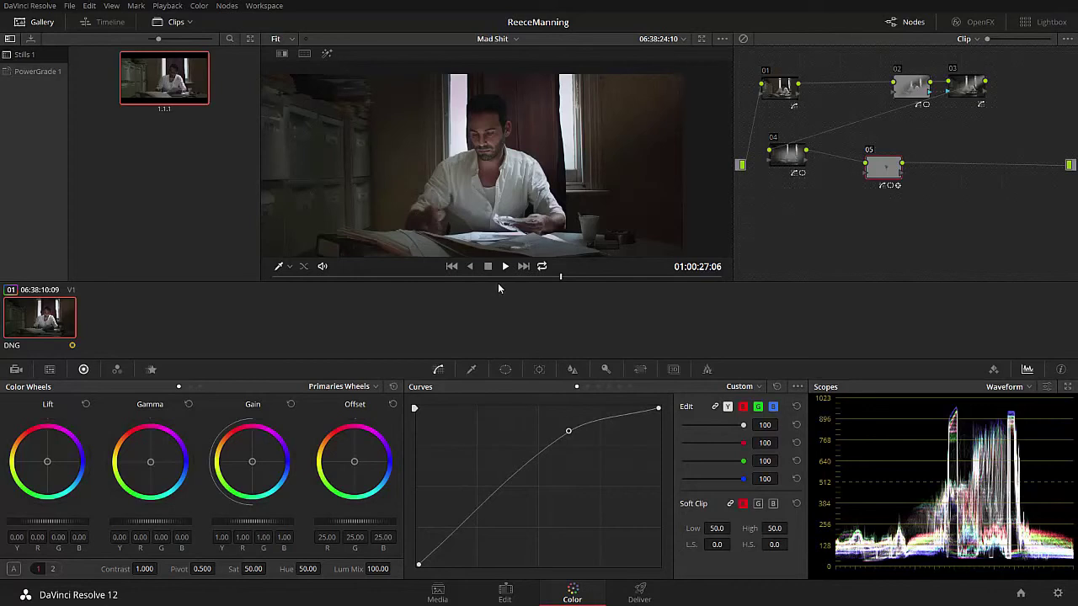
Add serial node 06 after node 05 and give it a Curve window.
mouse_move(498, 289)
left_mouse_down()
mouse_move(416, 279)
mouse_move(539, 284)
mouse_move(467, 280)
mouse_move(489, 279)
left_mouse_up()
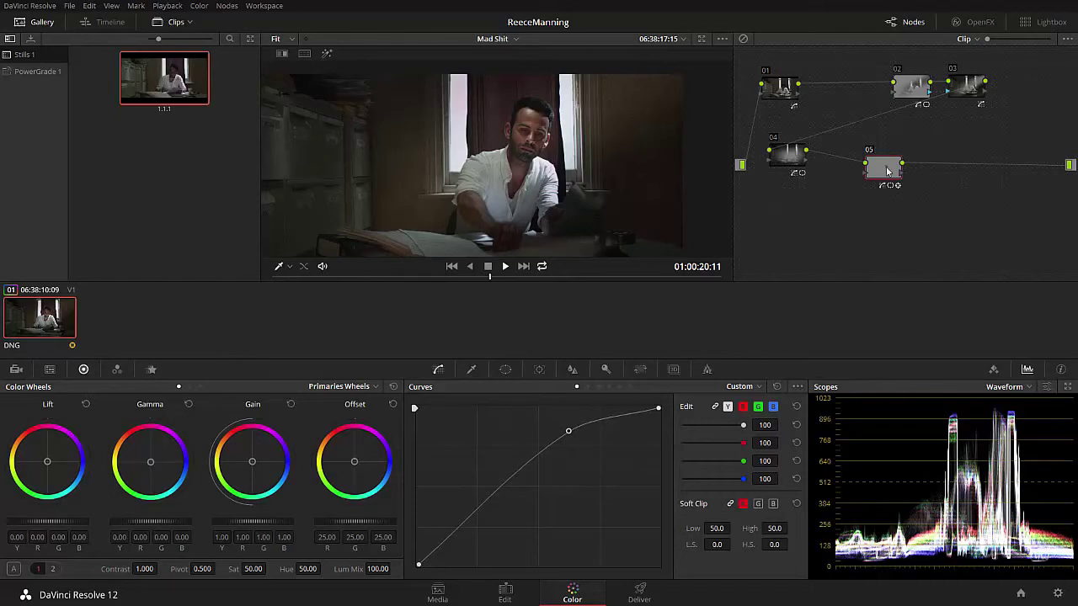
key("alt+s")
left_click_drag(927, 168, 956, 173)
key("Delete")
left_click_drag(882, 171, 960, 160)
key("alt+s")
left_click(506, 371)
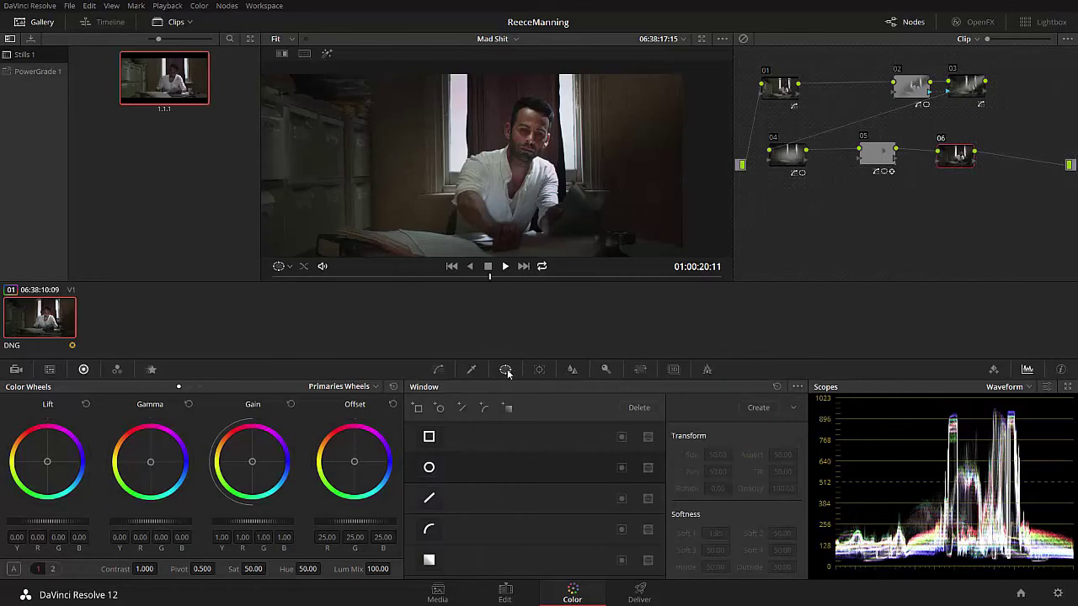
left_click(428, 532)
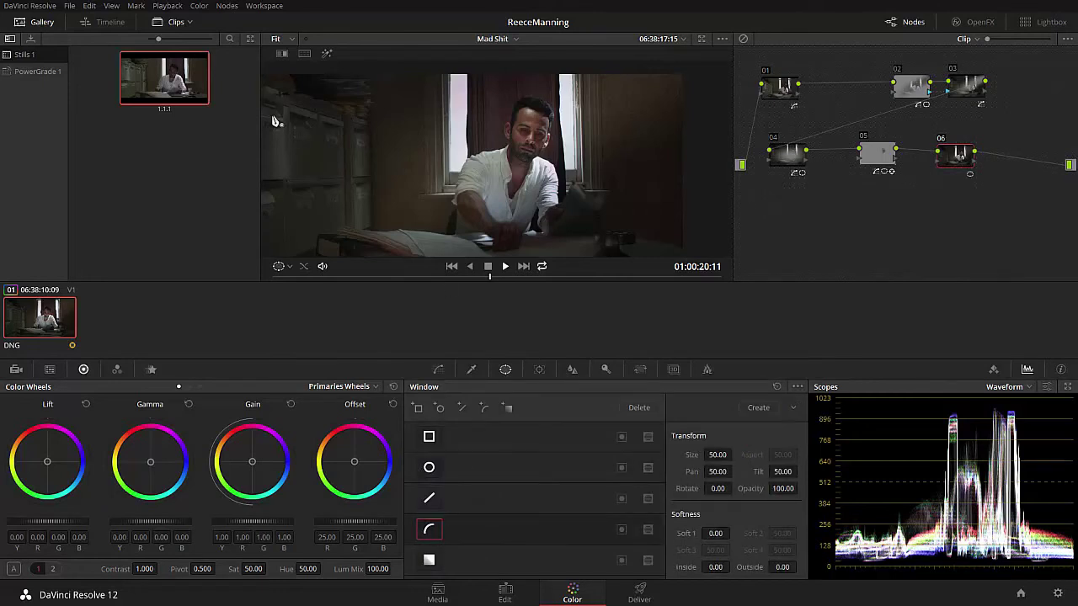
key("alt+f")
scroll(370, 261, "down", 5)
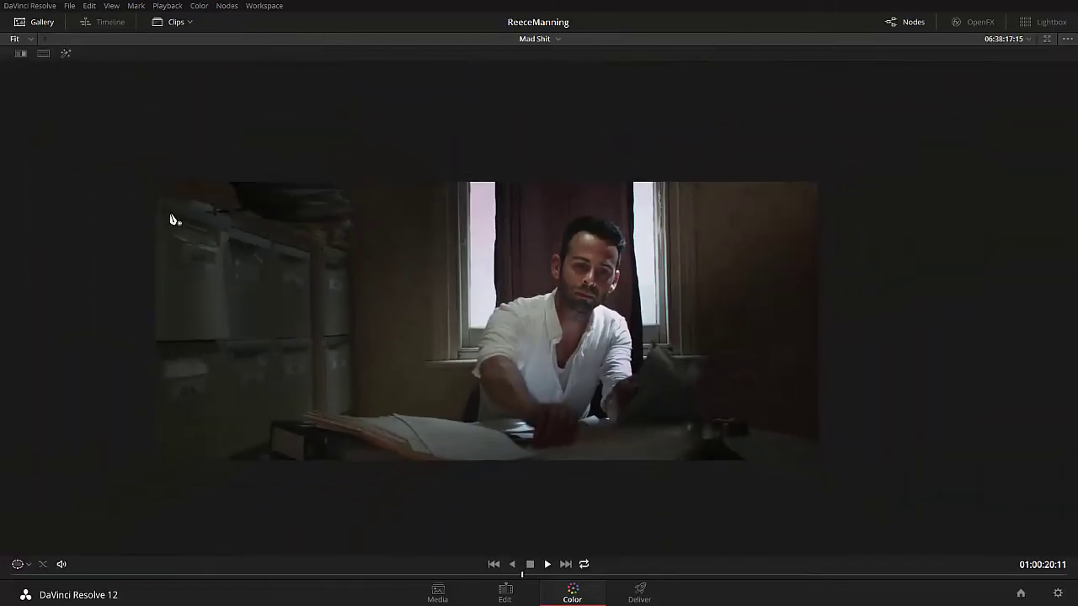
Trace a closed curve mask around the left filing cabinets and desk corner.
left_click(104, 172)
left_click(347, 250)
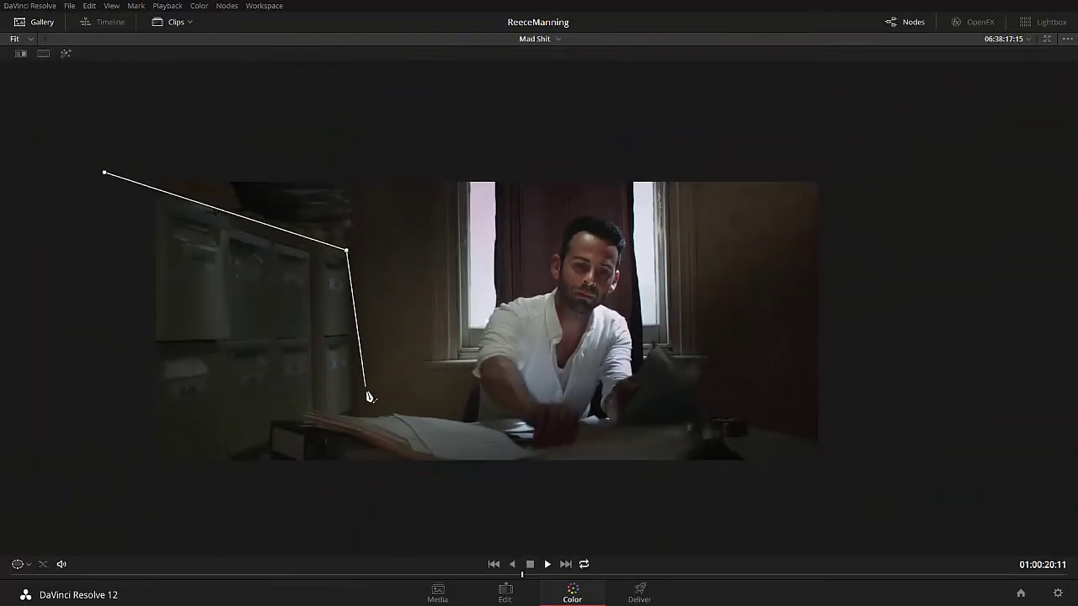
left_click(353, 414)
left_click(311, 408)
left_click(296, 415)
left_click(270, 421)
left_click(269, 452)
left_click(275, 459)
left_click(363, 529)
left_click(89, 505)
left_click(96, 172)
left_click(105, 172)
key("alt+f")
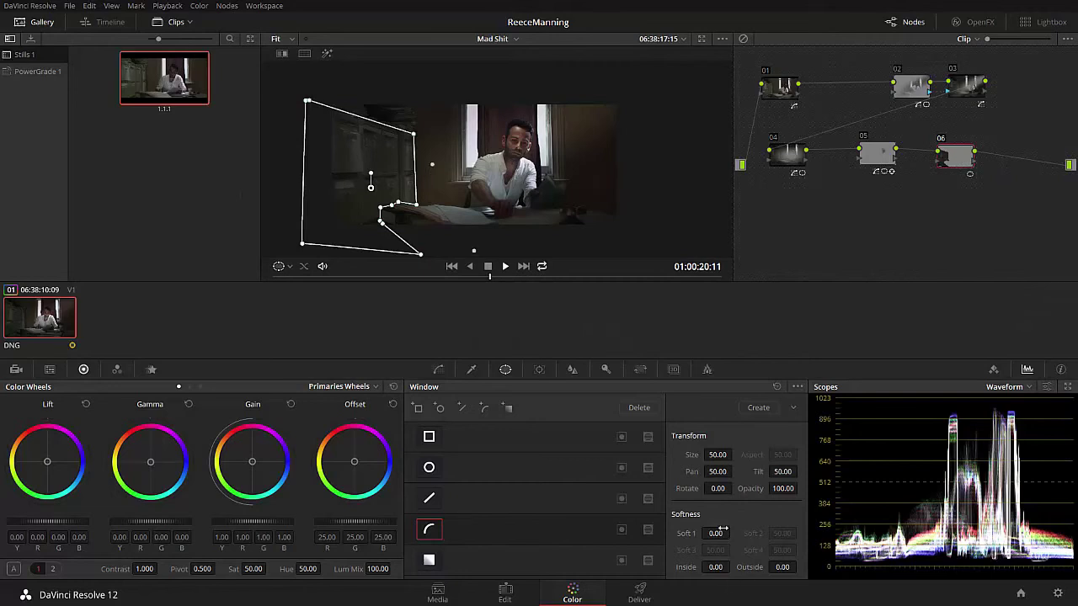
Soften the cabinet mask's edges, drop its saturation to 13.80, then inspect node 06 on another frame.
left_click_drag(714, 568, 798, 547)
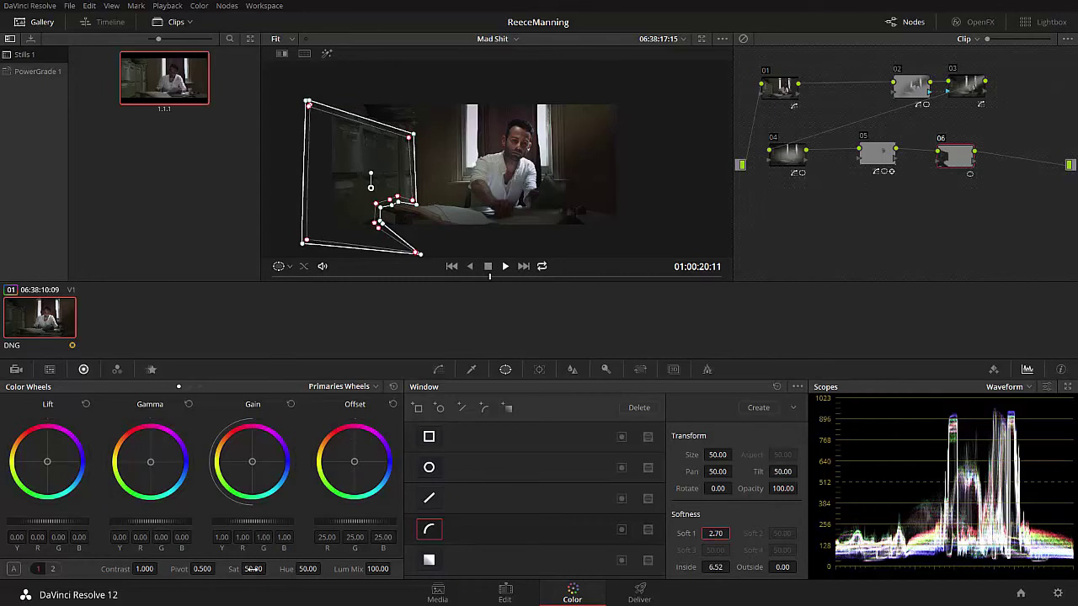
mouse_move(253, 569)
left_mouse_down()
mouse_move(270, 569)
mouse_move(258, 569)
left_mouse_up()
left_click(444, 369)
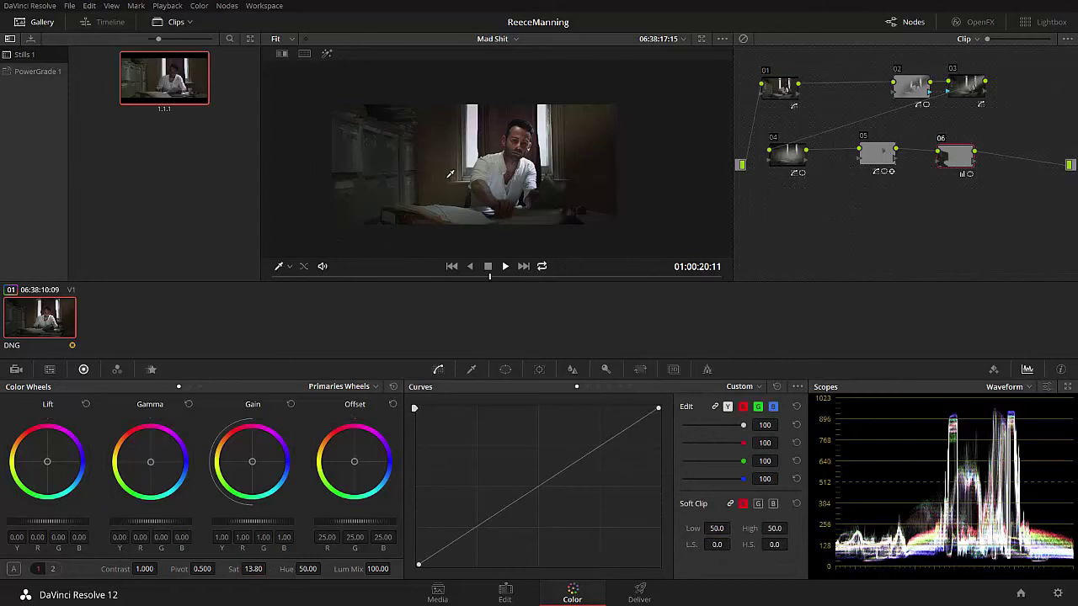
scroll(493, 229, "up", 1)
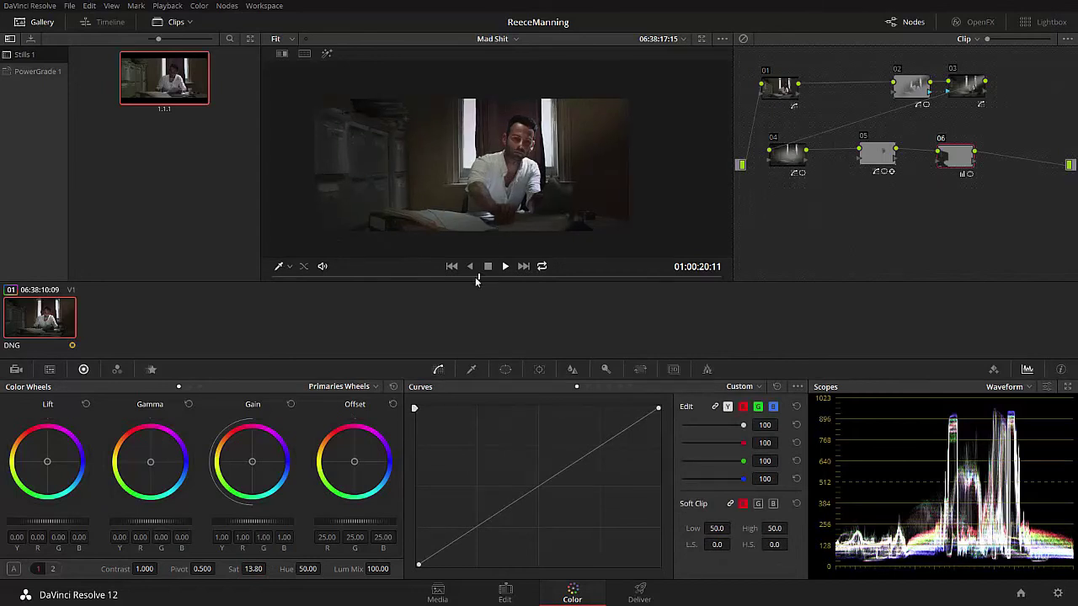
mouse_move(444, 283)
left_mouse_down()
mouse_move(363, 284)
mouse_move(545, 290)
mouse_move(453, 281)
left_mouse_up()
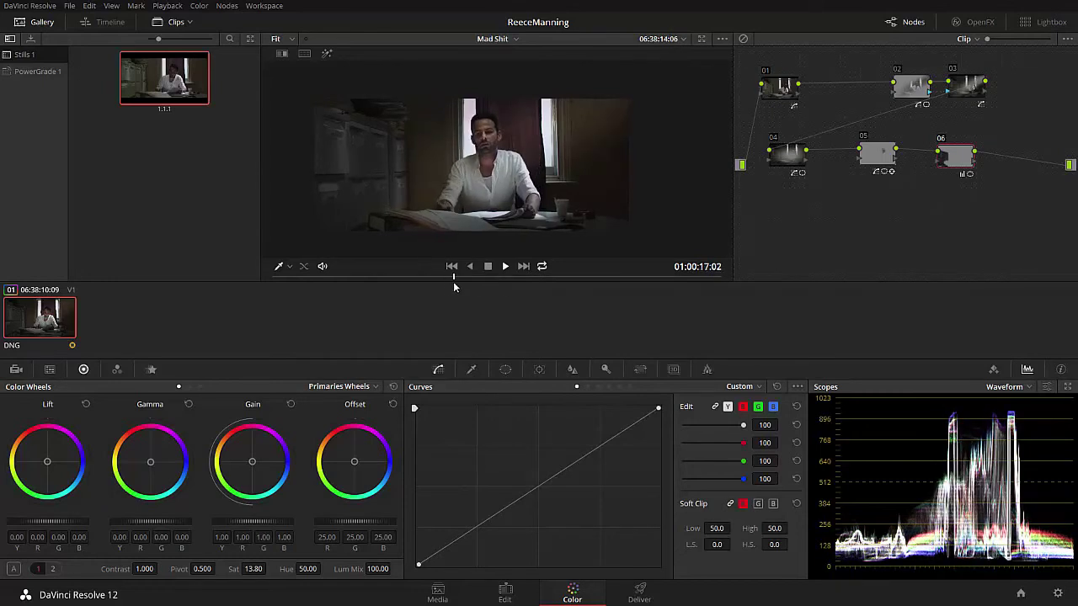
left_click(958, 159)
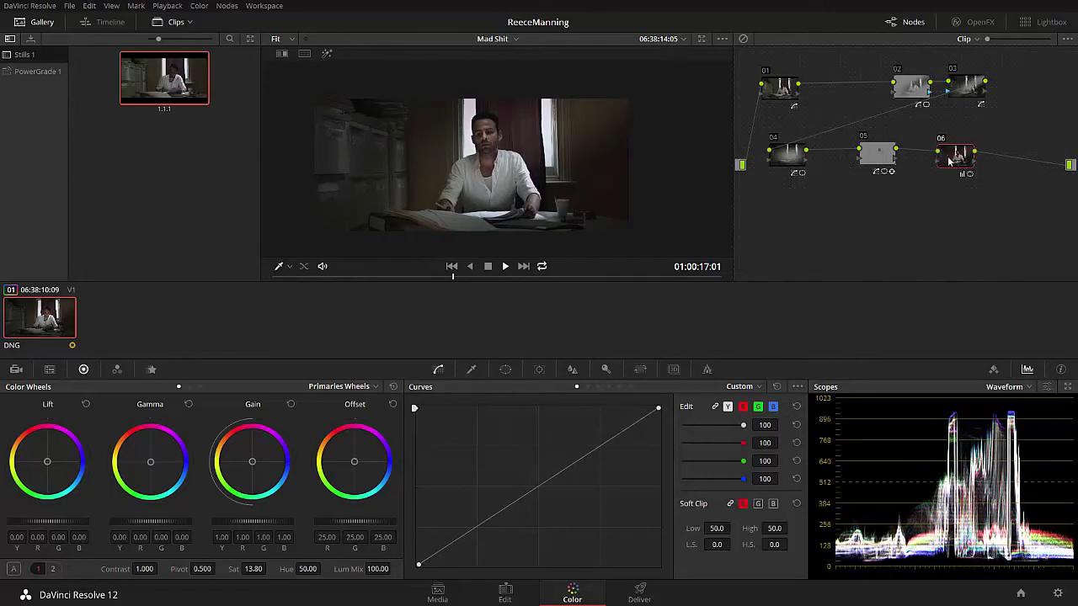
scroll(548, 175, "up", 1)
scroll(548, 174, "down", 1)
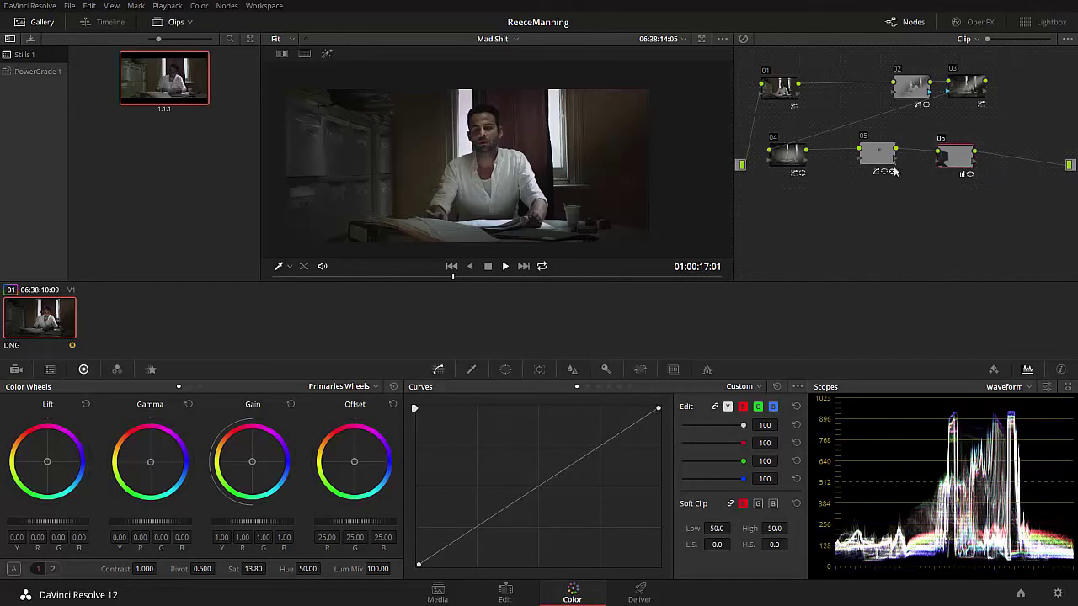
Spread nodes 02 through 06 apart in the Node Editor to make room.
left_click_drag(916, 91, 998, 87)
left_click_drag(956, 157, 987, 165)
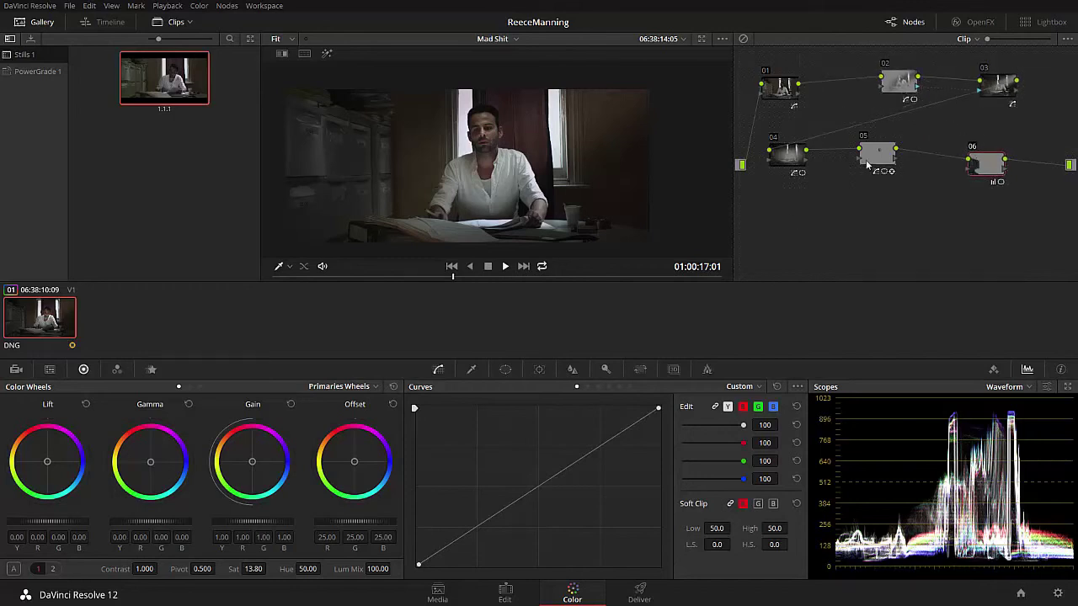
left_click_drag(878, 158, 914, 174)
left_click_drag(788, 156, 835, 178)
left_click_drag(895, 95, 916, 94)
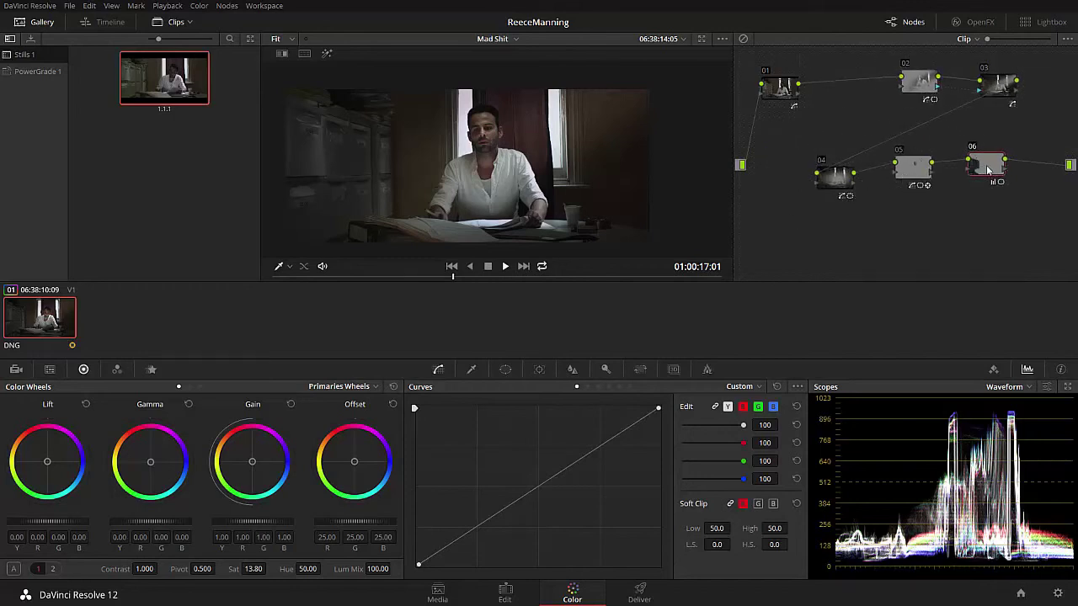
left_click_drag(998, 172, 1012, 185)
left_click_drag(905, 174, 949, 170)
left_click_drag(827, 182, 868, 165)
left_click_drag(1014, 176, 1036, 208)
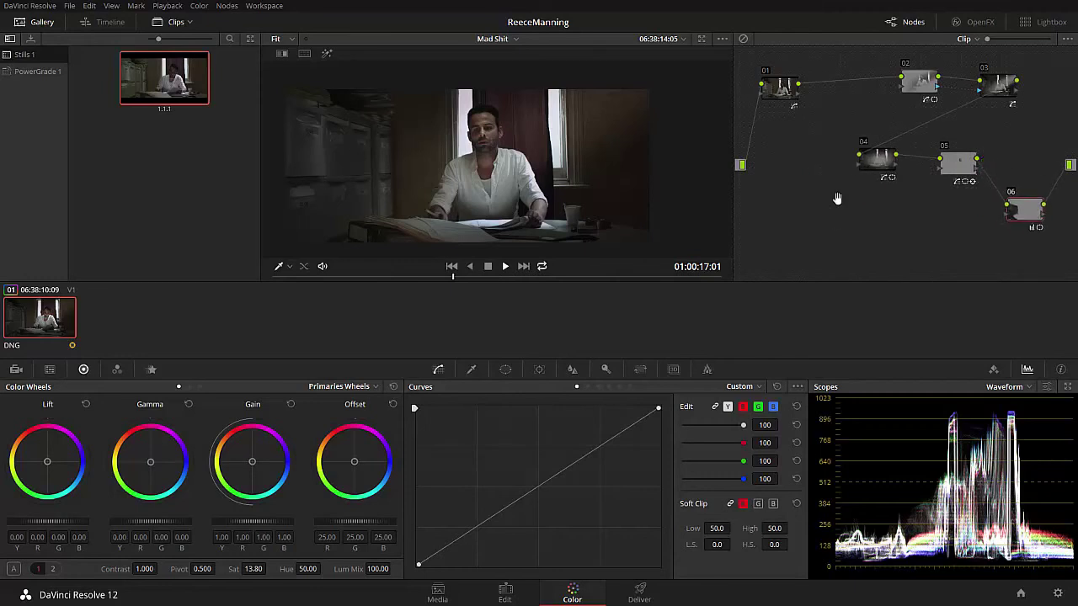
left_click_drag(918, 83, 932, 86)
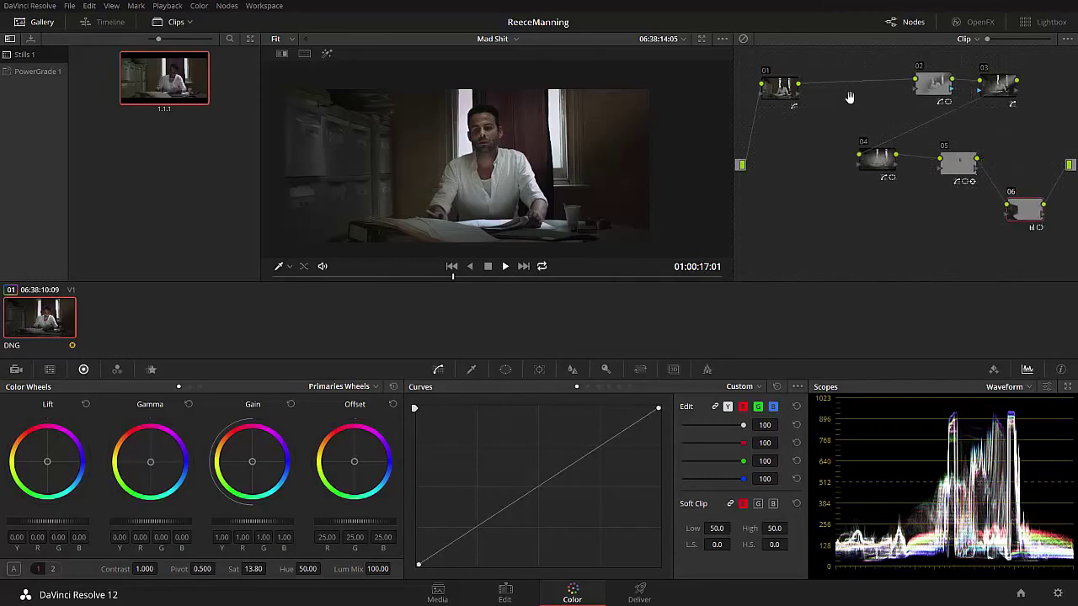
Move node 01 left and add serial node 07 right after it.
left_click_drag(784, 91, 767, 87)
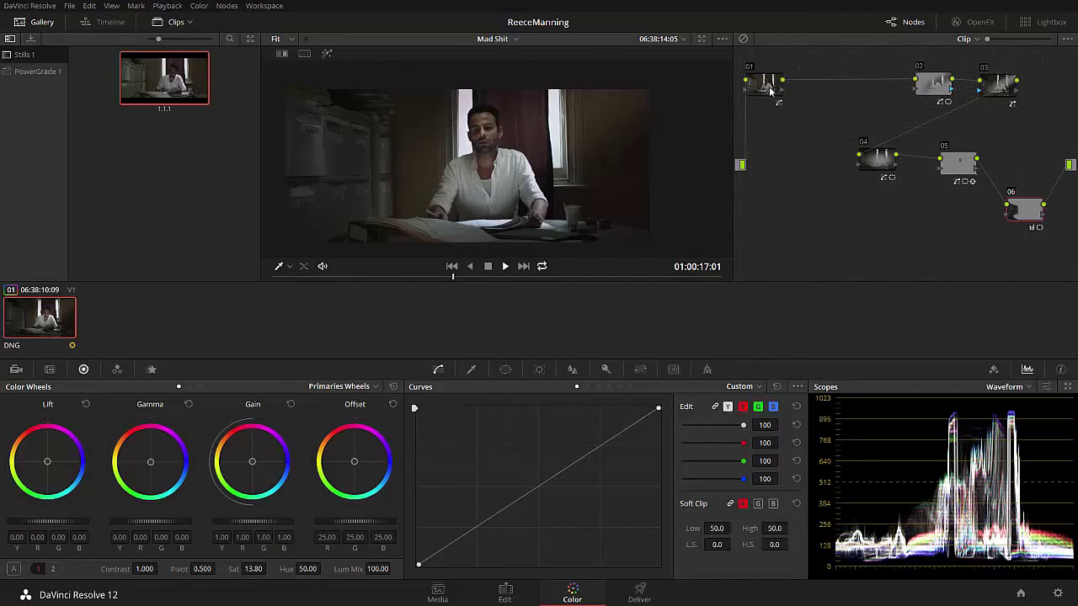
left_click(764, 88)
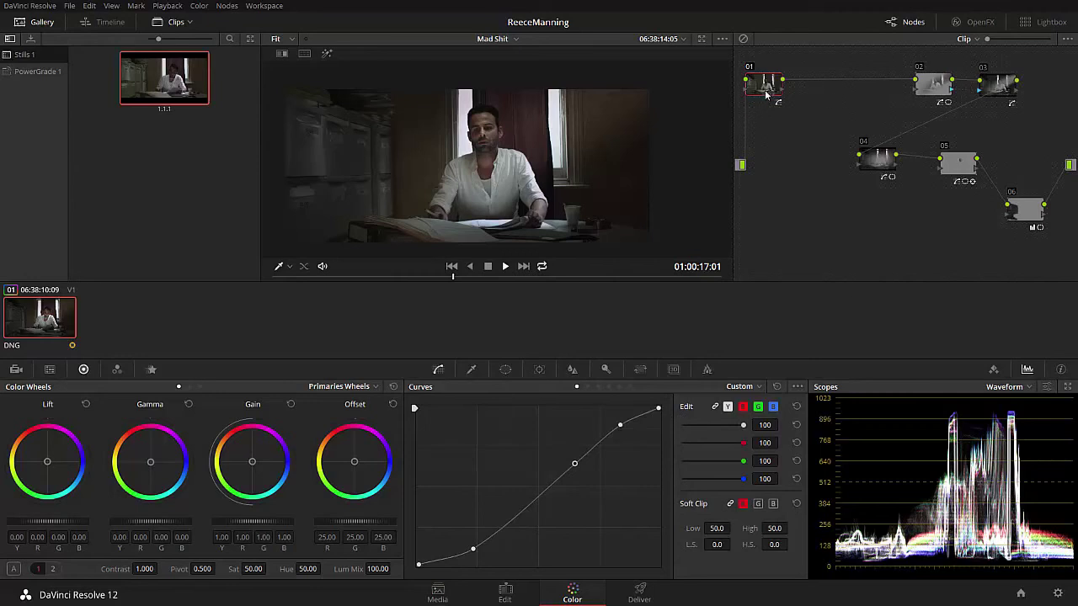
key("alt+s")
Place node 07 between 01 and 02, key the man's facial skin, narrow hue and clean the matte.
mouse_move(808, 89)
left_mouse_down()
mouse_move(821, 173)
mouse_move(808, 110)
mouse_move(816, 82)
left_mouse_up()
left_click(471, 368)
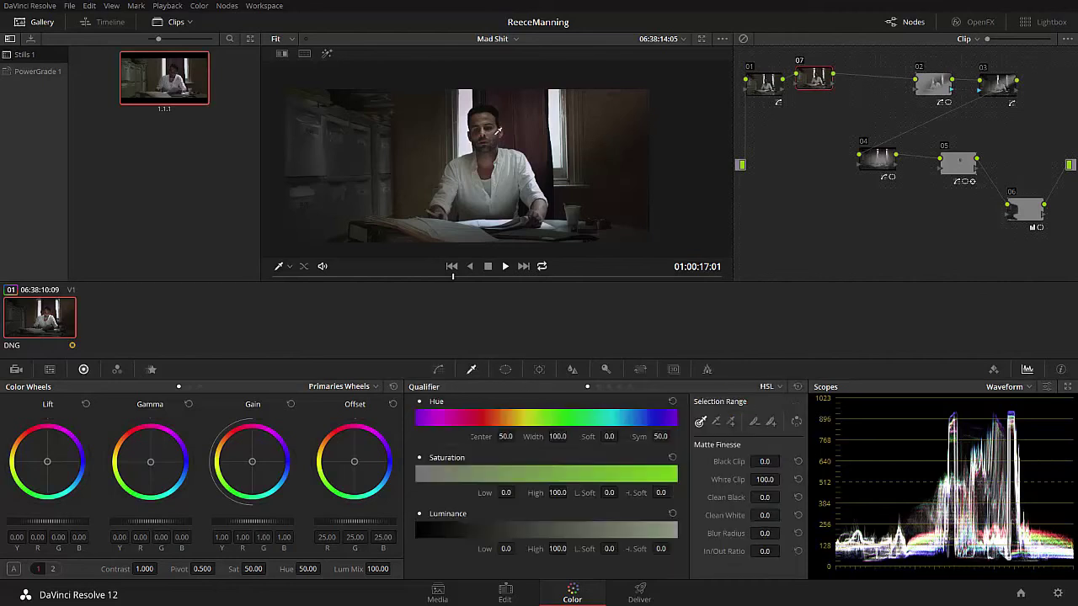
left_click(495, 130)
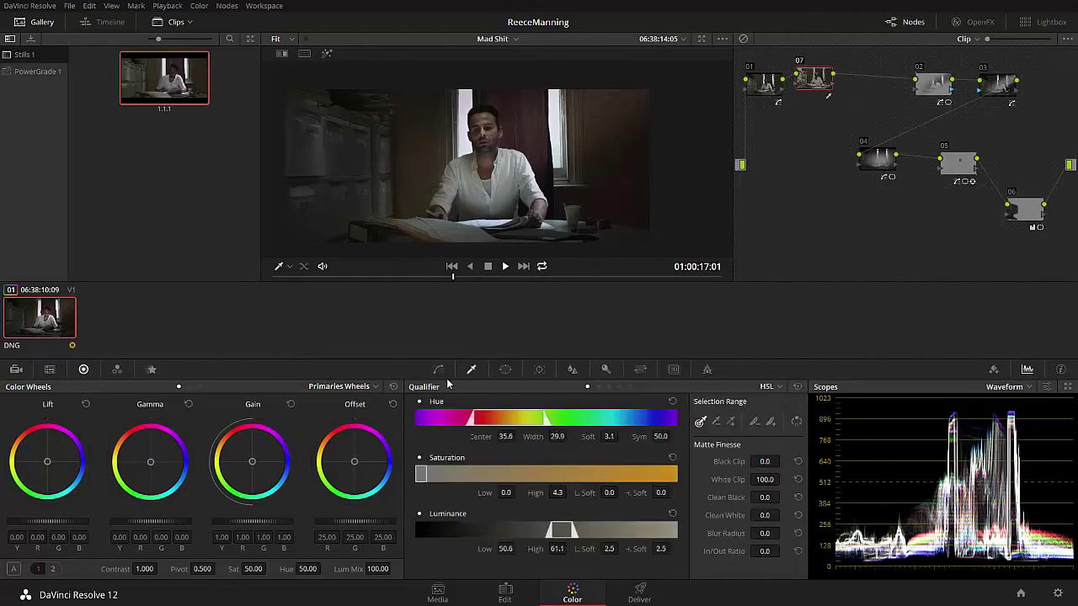
left_click(495, 129)
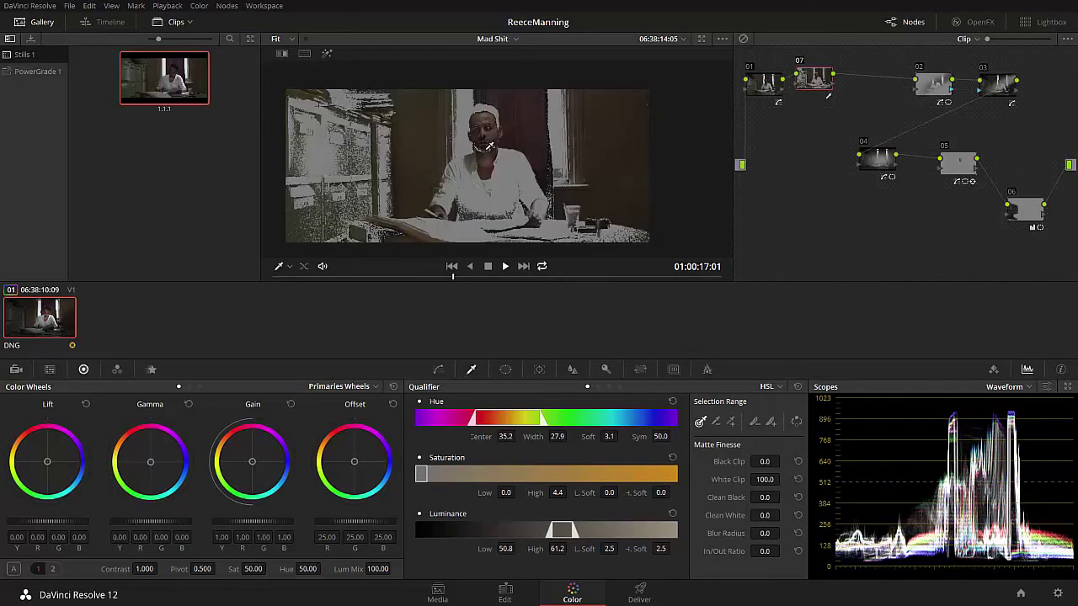
key("shift+h")
key("shift+h")
key("shift+h")
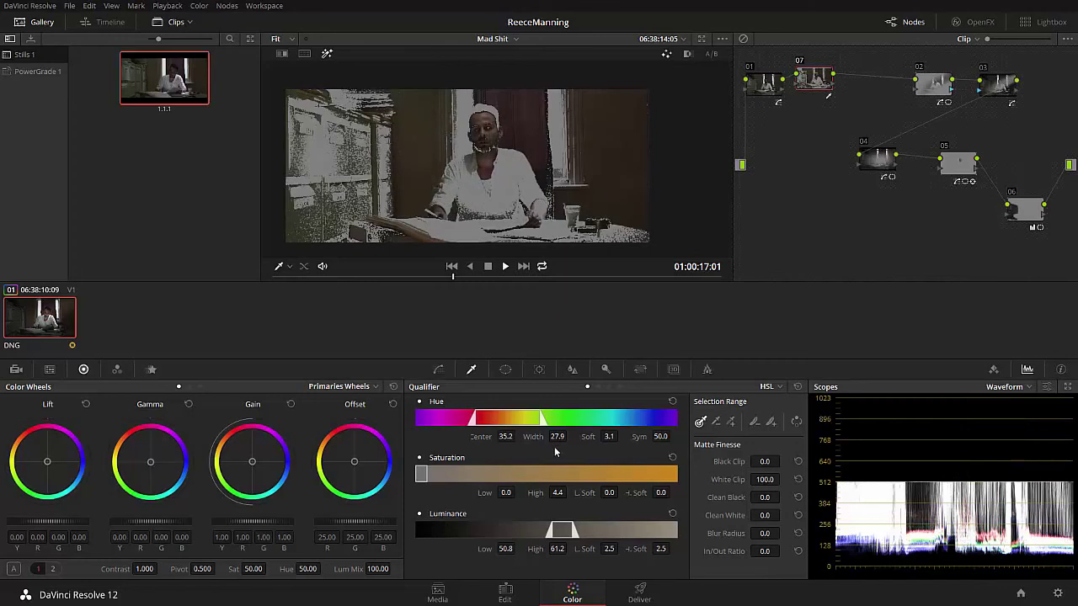
mouse_move(557, 436)
left_mouse_down()
mouse_move(527, 437)
mouse_move(566, 436)
left_mouse_up()
left_click_drag(762, 497, 809, 514)
key("shift+h")
Set the keyed skin's saturation to 40, trying slight midtone nudges, then switch to the Vimeo reference.
left_click_drag(156, 460, 160, 426)
left_click(189, 405)
double_click(253, 569)
type("40")
key("Return")
left_click_drag(149, 461, 130, 439)
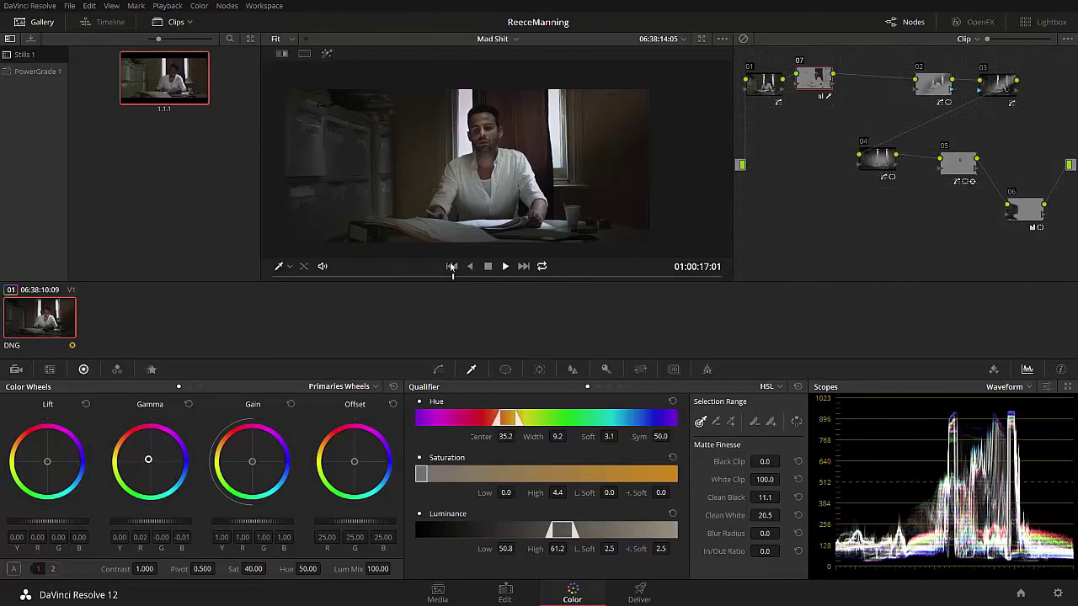
key("alt+Tab")
key("alt+Tab")
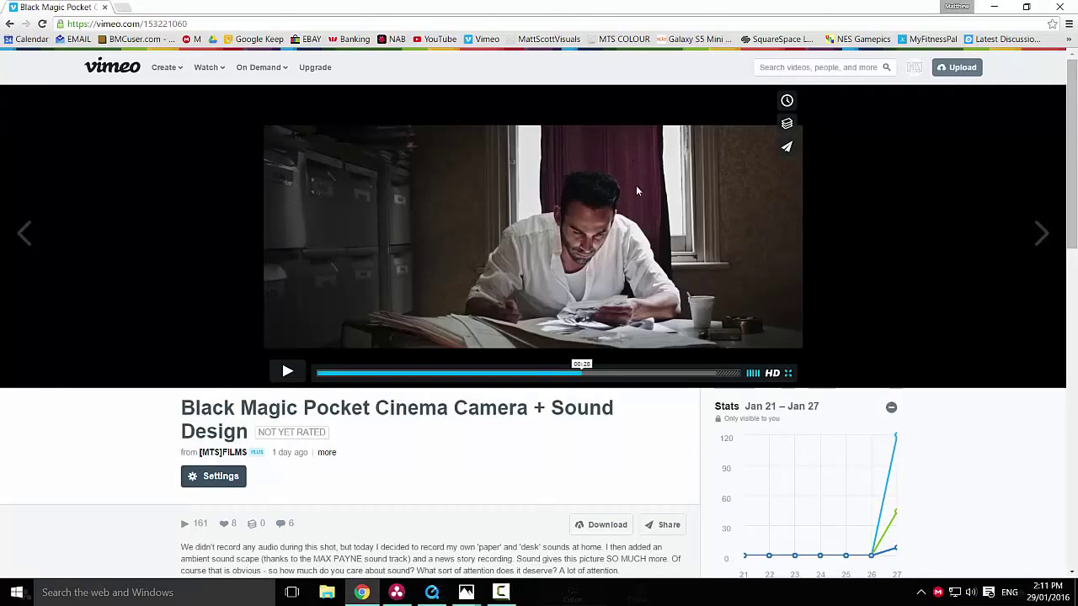
Back in Resolve, toggle node 07's skin matte on and off while zooming the viewer to inspect it.
key("alt+Tab")
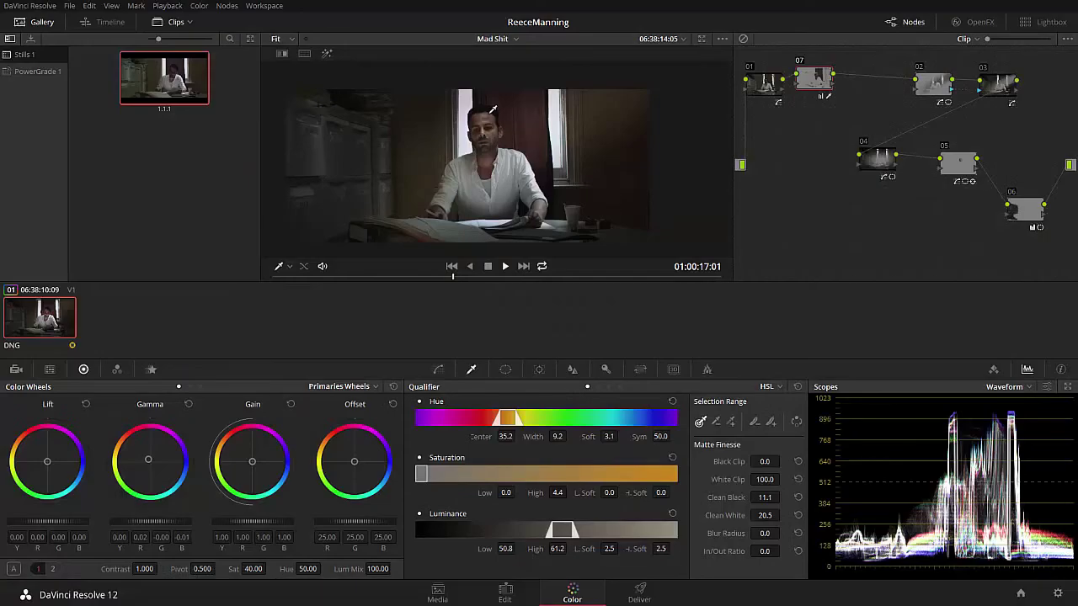
key("shift+h")
scroll(527, 154, "up", 2)
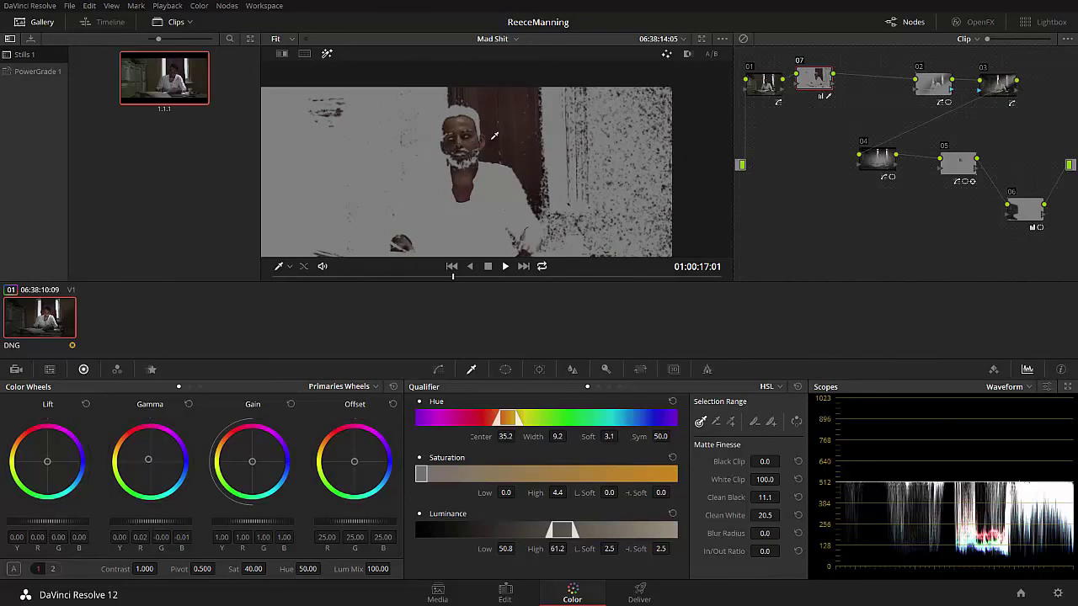
key("shift+h")
scroll(503, 139, "up", 1)
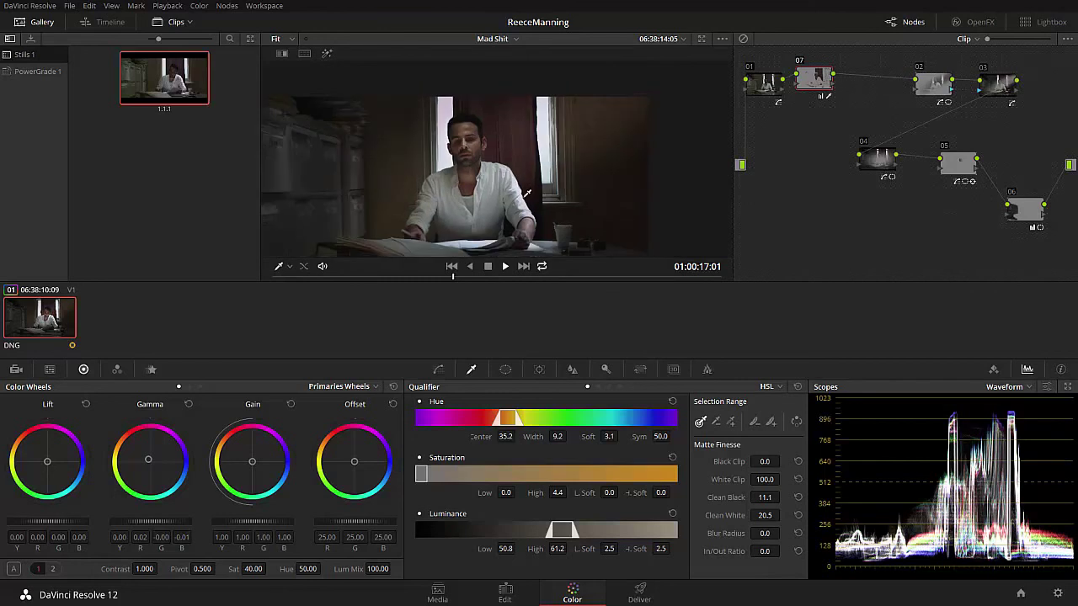
scroll(539, 183, "down", 2)
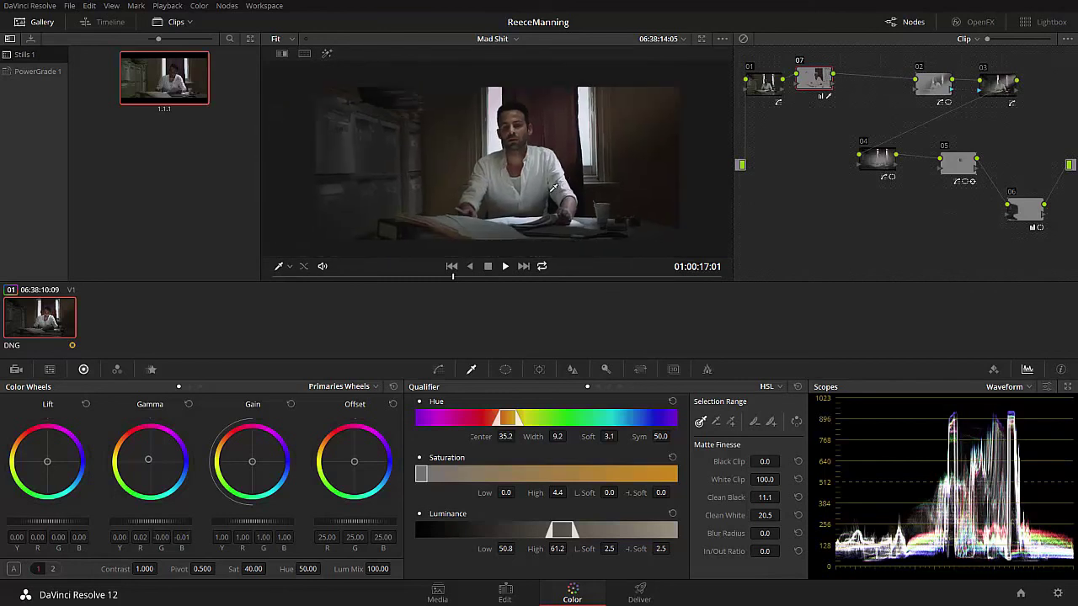